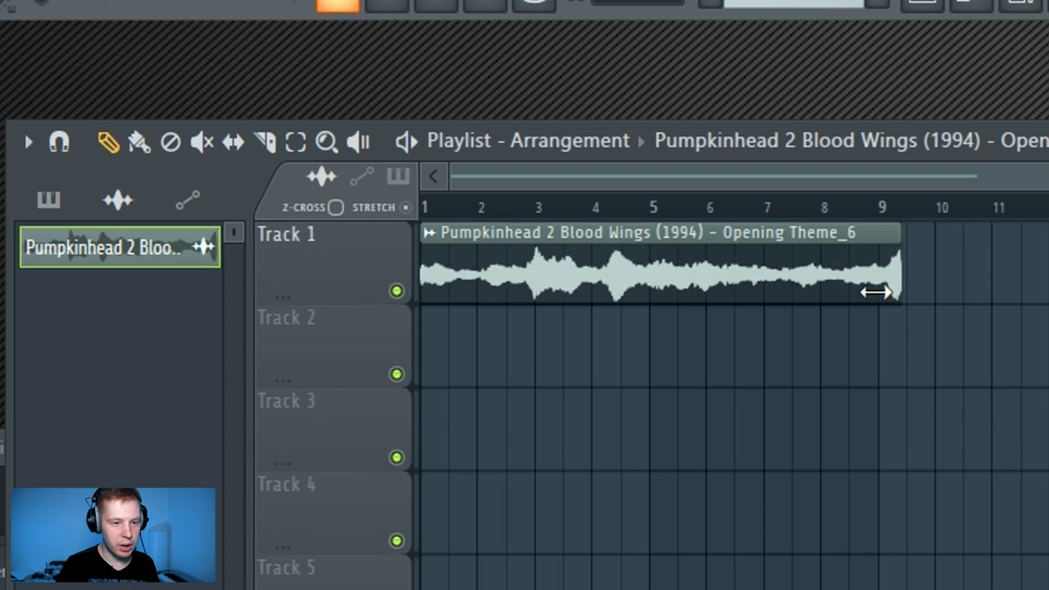
Time-stretch the Pumpkinhead sample on Track 1 so it ends at bar 9, and play it
{"action": "double_click", "coordinate": [541, 246]}
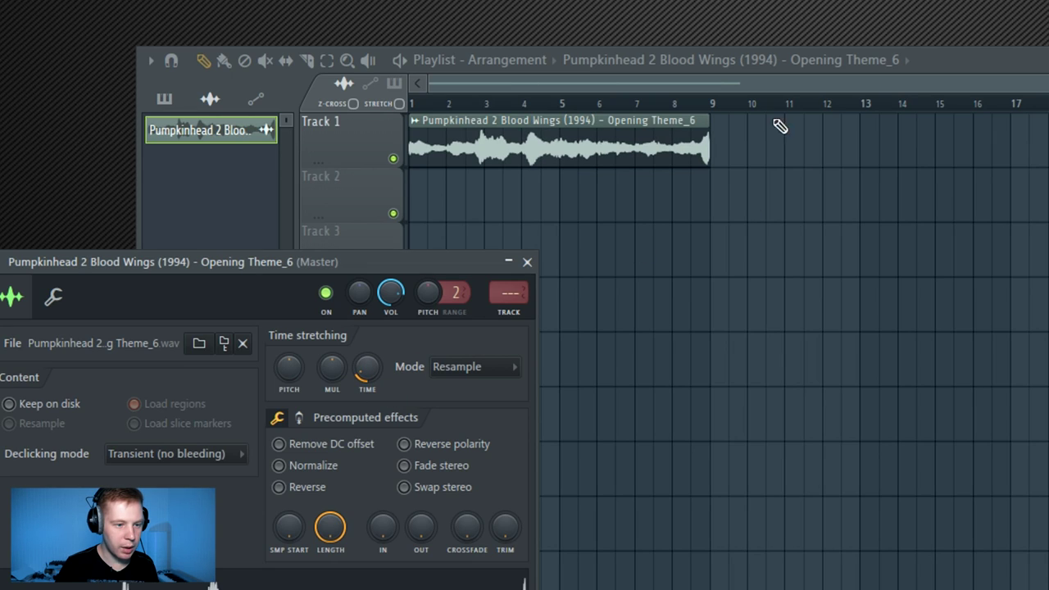
{"action": "left_click", "coordinate": [718, 195]}
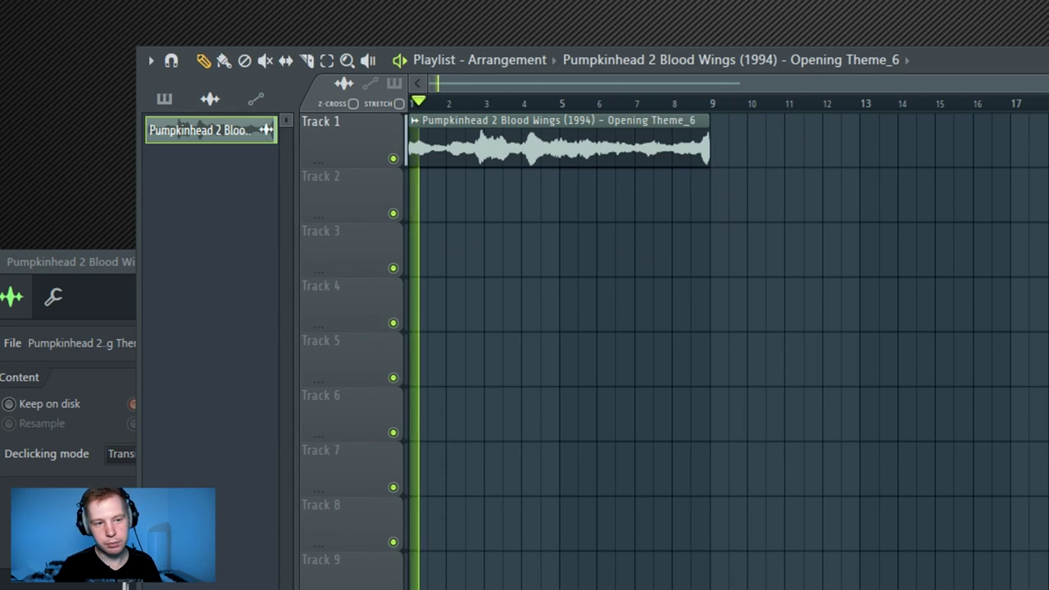
{"action": "key", "text": "space"}
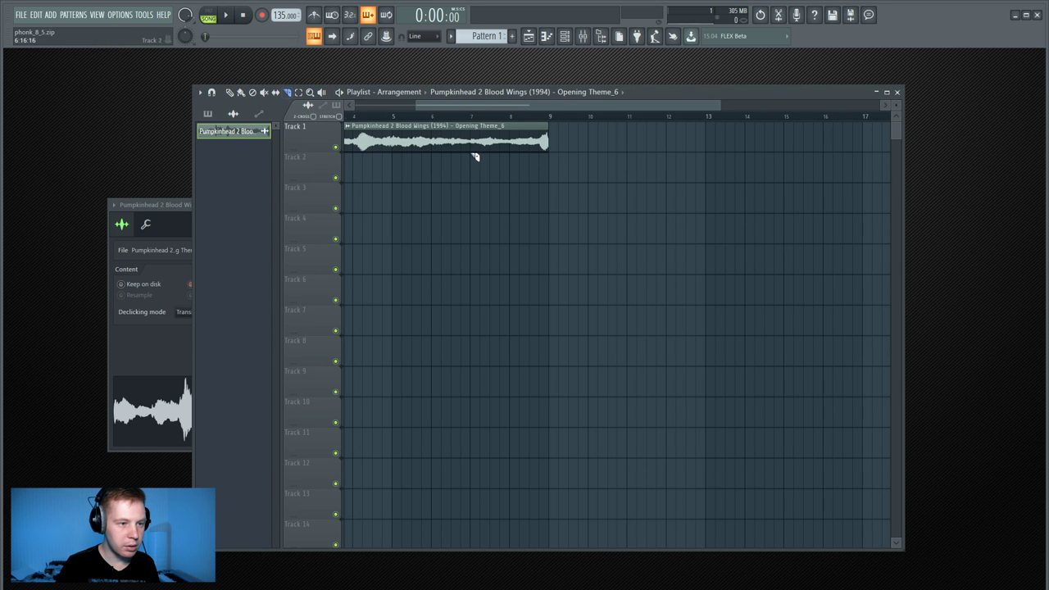
Slice the Pumpkinhead clip on Track 1 at bar 7 and halfway through bar 6, playing it to find the cuts
{"action": "scroll", "coordinate": [474, 131], "scroll_direction": "up", "scroll_amount": 2}
{"action": "key", "text": "space"}
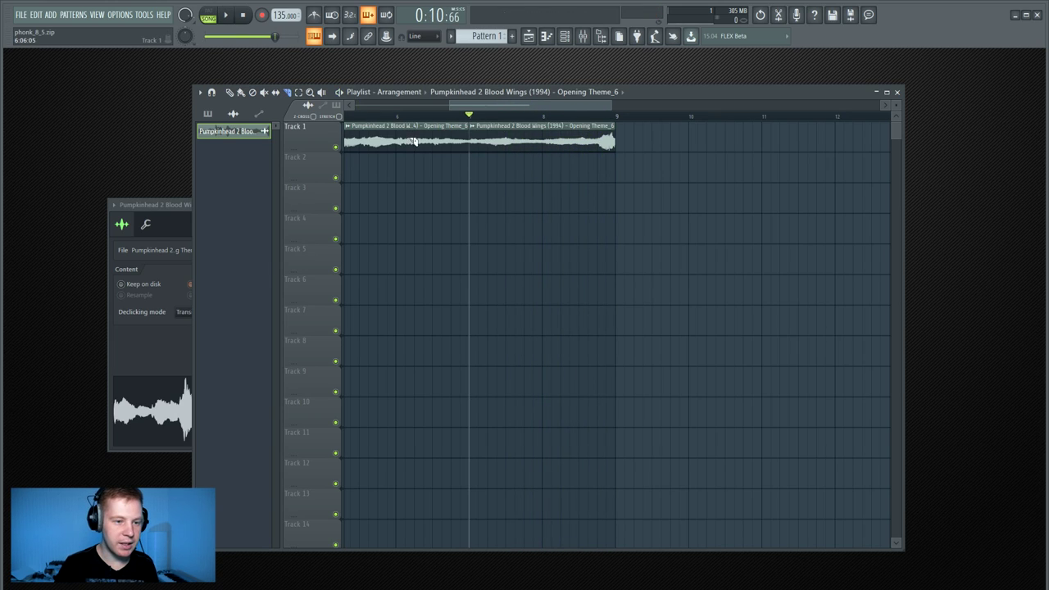
{"action": "key", "text": "space"}
{"action": "key", "text": "space"}
{"action": "left_click", "coordinate": [231, 93]}
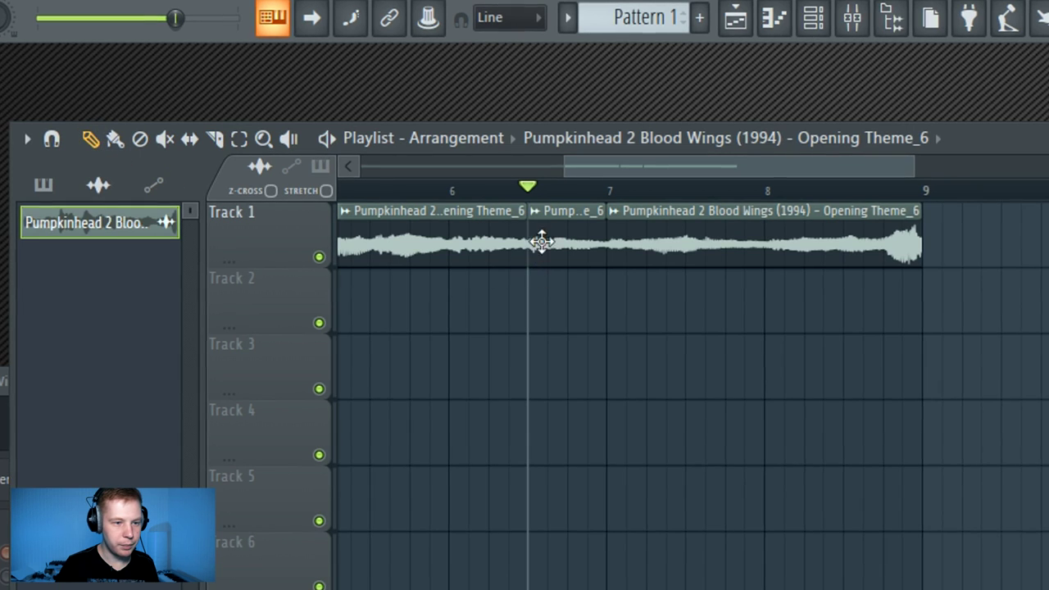
Copy the half-bar slice before bar 7 to the last half of bar 8, trimming the clip in front of it to fit
{"action": "left_click_drag", "start_coordinate": [541, 241], "coordinate": [861, 255]}
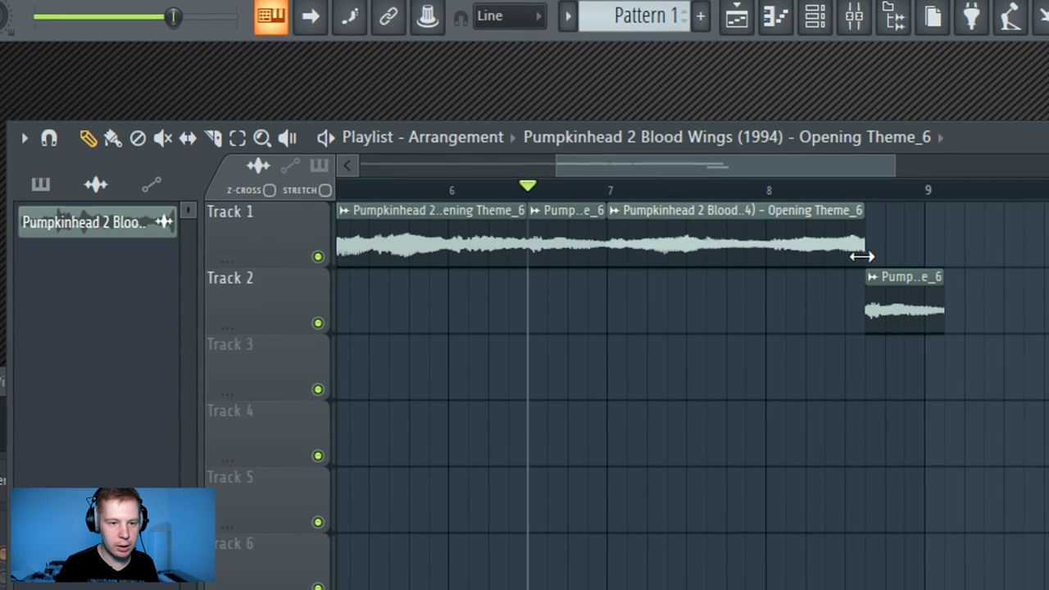
{"action": "left_click_drag", "start_coordinate": [910, 295], "coordinate": [889, 295]}
{"action": "left_click_drag", "start_coordinate": [869, 250], "coordinate": [846, 250]}
{"action": "left_click_drag", "start_coordinate": [884, 304], "coordinate": [876, 225]}
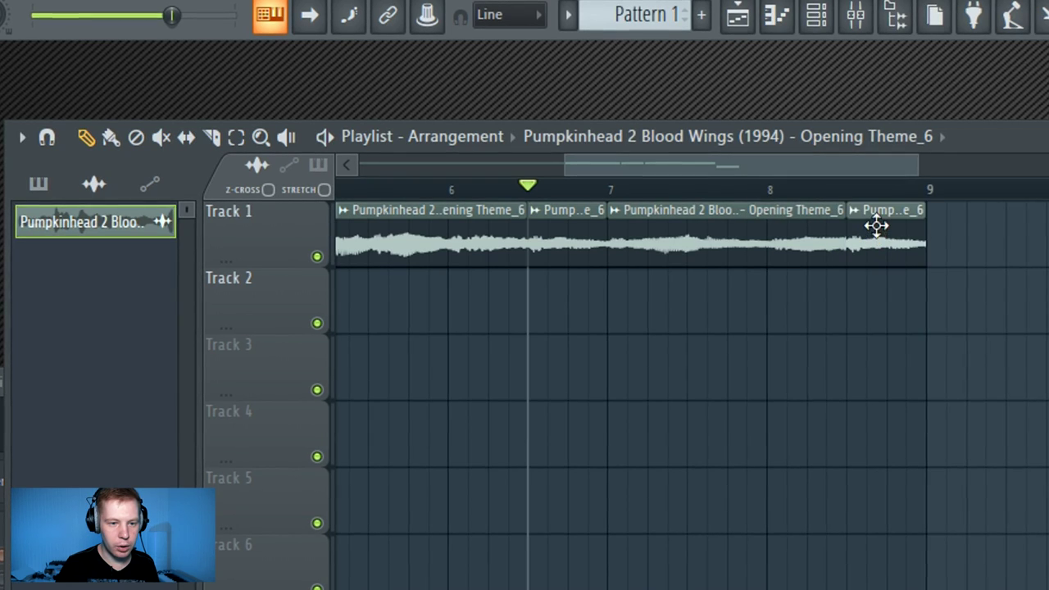
Loop playback over bars 7 to 9 and repeat that edited phrase over bars 5 to 7 on Track 1
{"action": "left_click_drag", "start_coordinate": [610, 192], "coordinate": [952, 210]}
{"action": "key", "text": "space"}
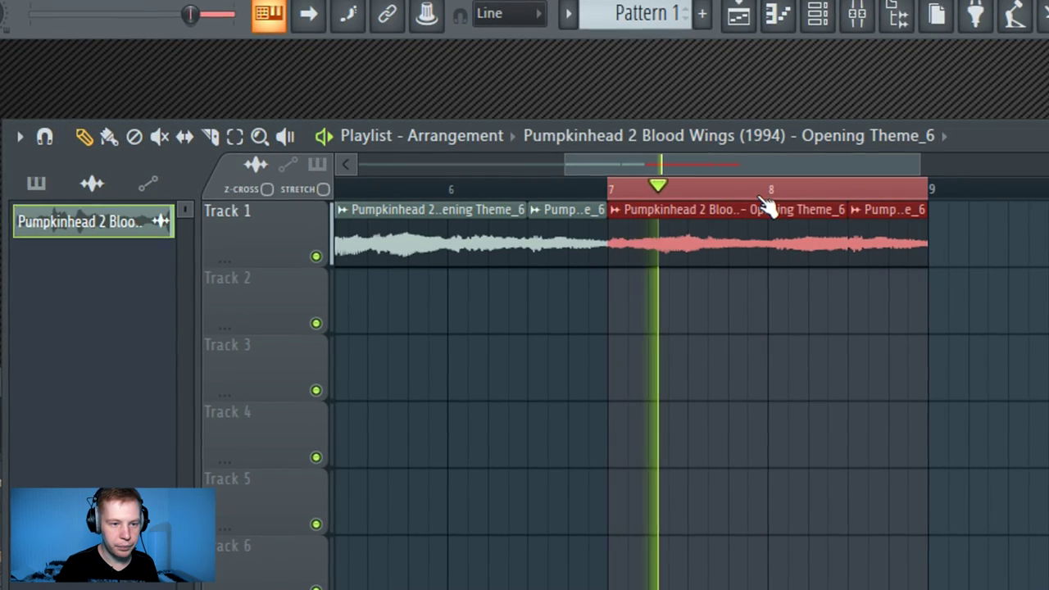
{"action": "scroll", "coordinate": [565, 370], "scroll_direction": "down", "scroll_amount": 3}
{"action": "scroll", "coordinate": [418, 316], "scroll_direction": "up", "scroll_amount": 2}
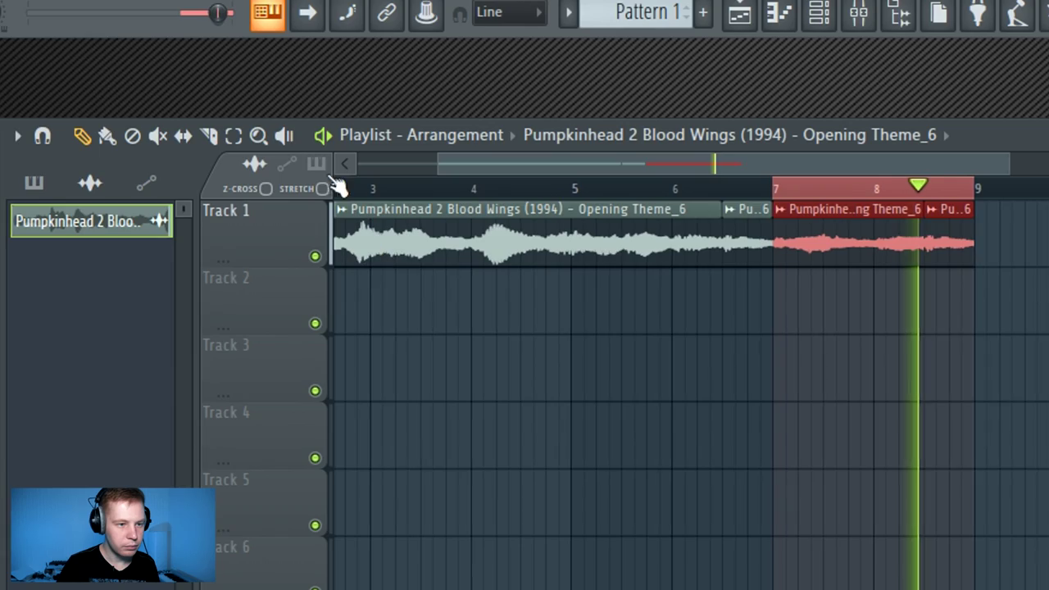
{"action": "left_click", "coordinate": [579, 229]}
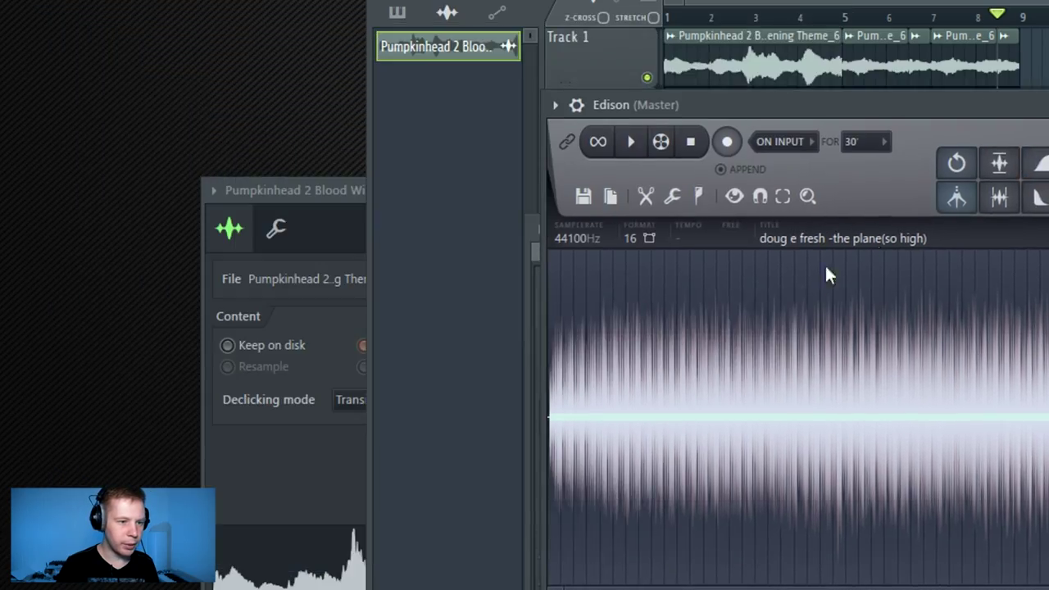
Select a drum break from "doug e fresh -the plane(so high)" in Edison, place it on Track 2 fitted to four bars from bar 1, and play it
{"action": "scroll", "coordinate": [552, 424], "scroll_direction": "up", "scroll_amount": 8}
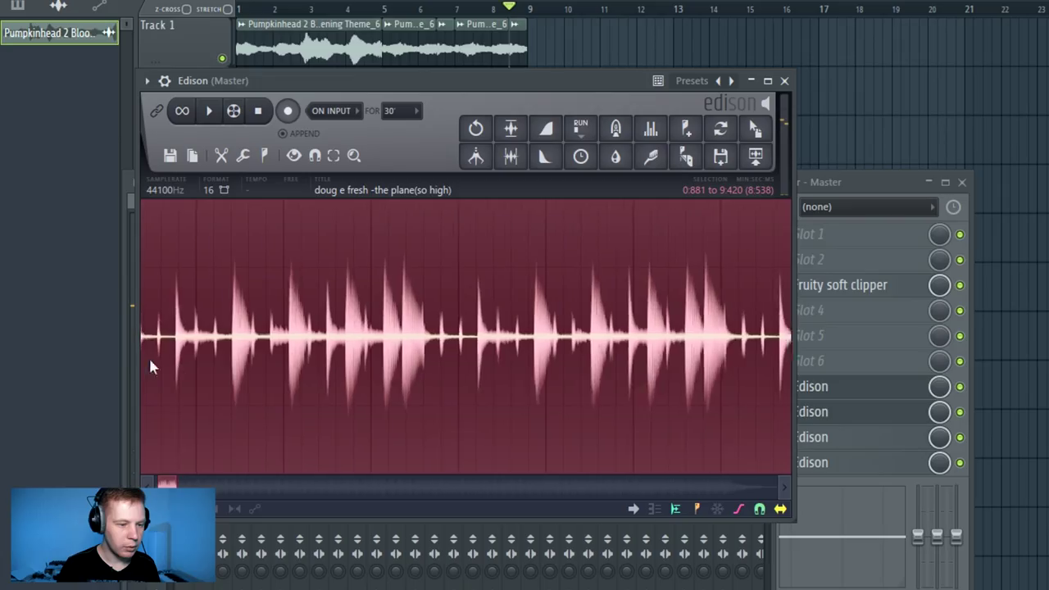
{"action": "scroll", "coordinate": [150, 366], "scroll_direction": "up", "scroll_amount": 6}
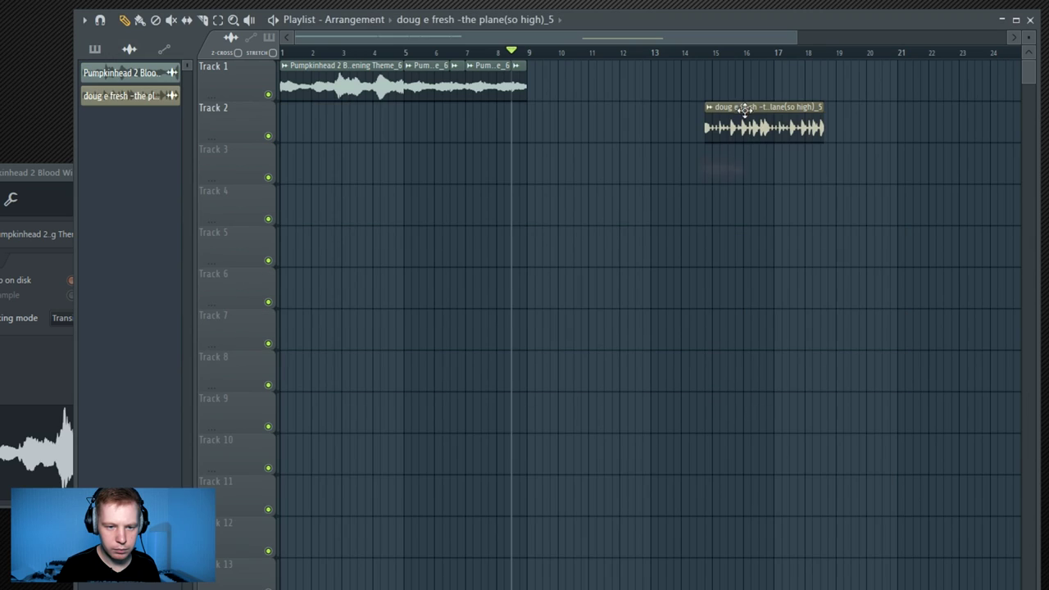
{"action": "left_click_drag", "start_coordinate": [738, 123], "coordinate": [323, 131]}
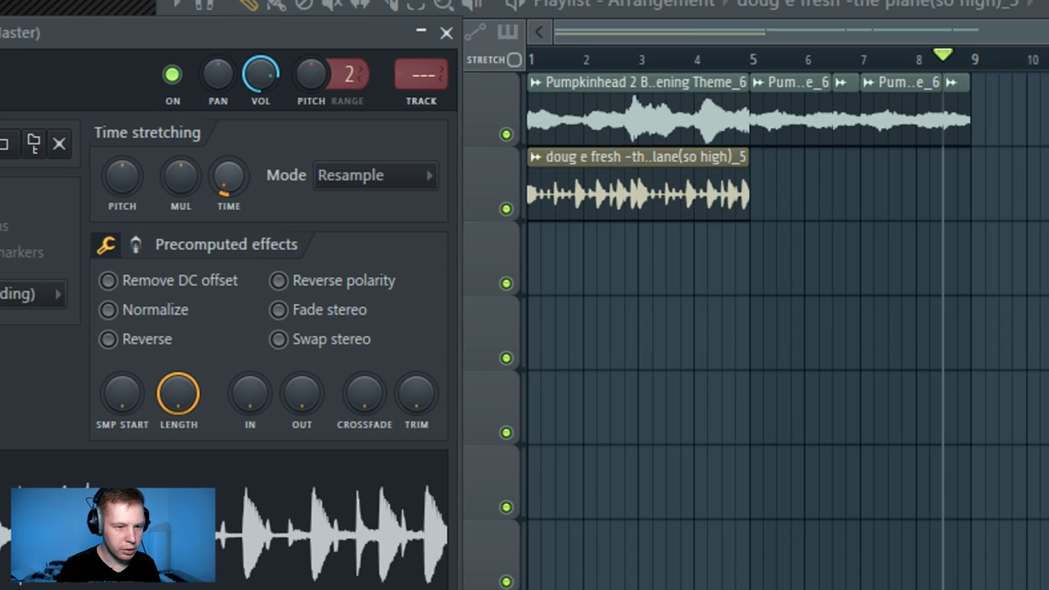
{"action": "left_click_drag", "start_coordinate": [559, 61], "coordinate": [419, 74]}
{"action": "key", "text": "space"}
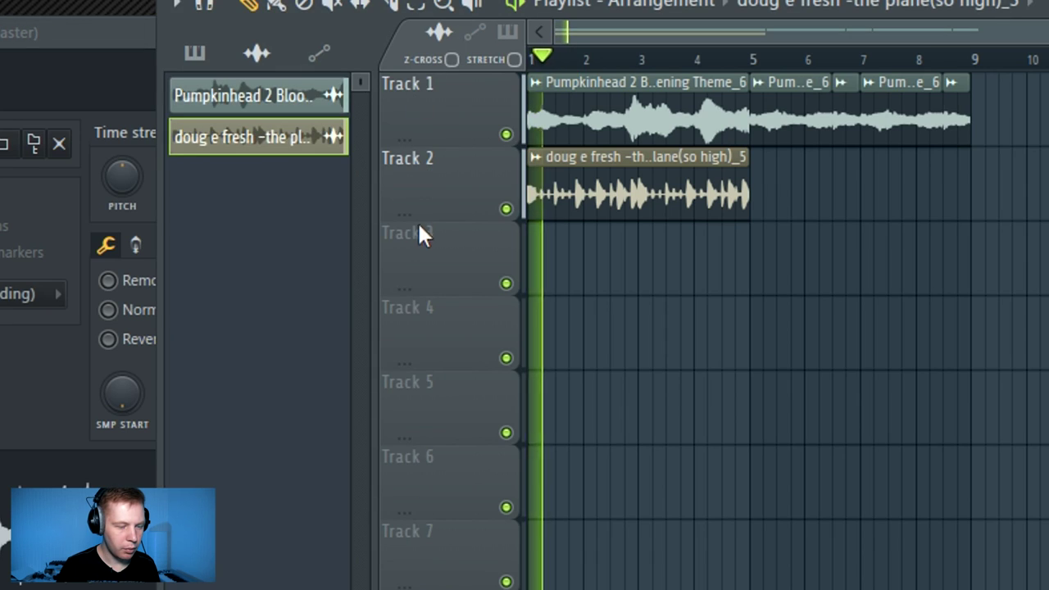
Slice the Track 2 drum clip at bars 2, 3 and 4, and replace the second and fourth slices with copies of the slices before them
{"action": "scroll", "coordinate": [434, 238], "scroll_direction": "up", "scroll_amount": 5}
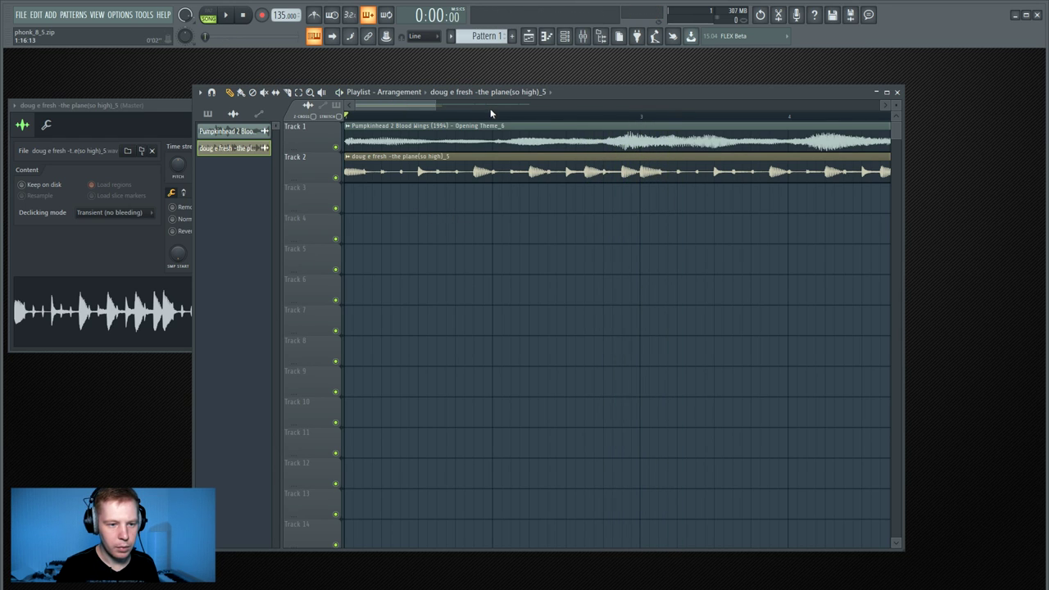
{"action": "key", "text": "space"}
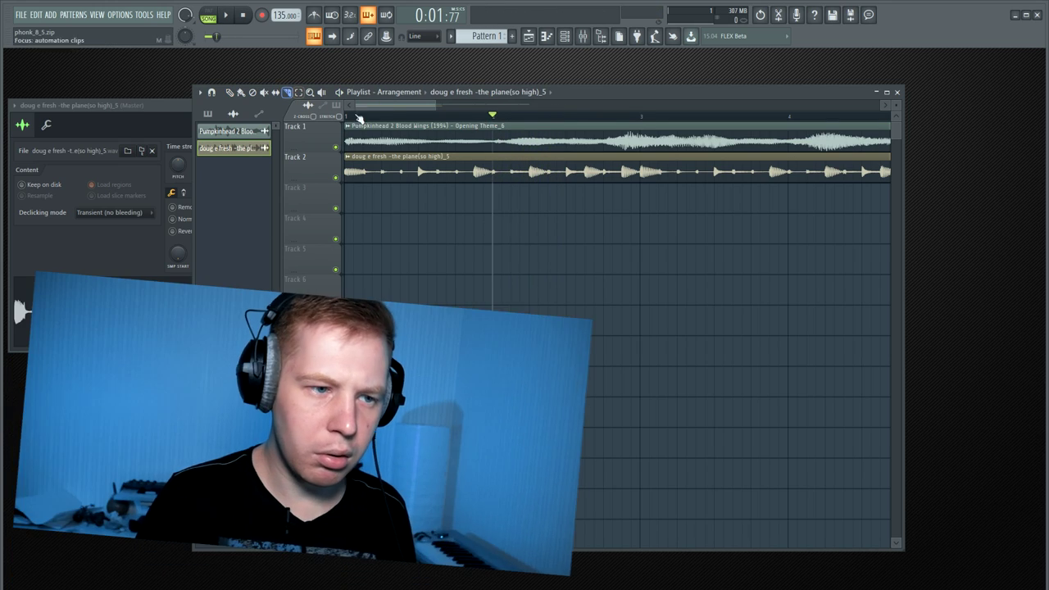
{"action": "left_click", "coordinate": [496, 169]}
{"action": "left_click", "coordinate": [645, 170]}
{"action": "scroll", "coordinate": [608, 211], "scroll_direction": "down", "scroll_amount": 3}
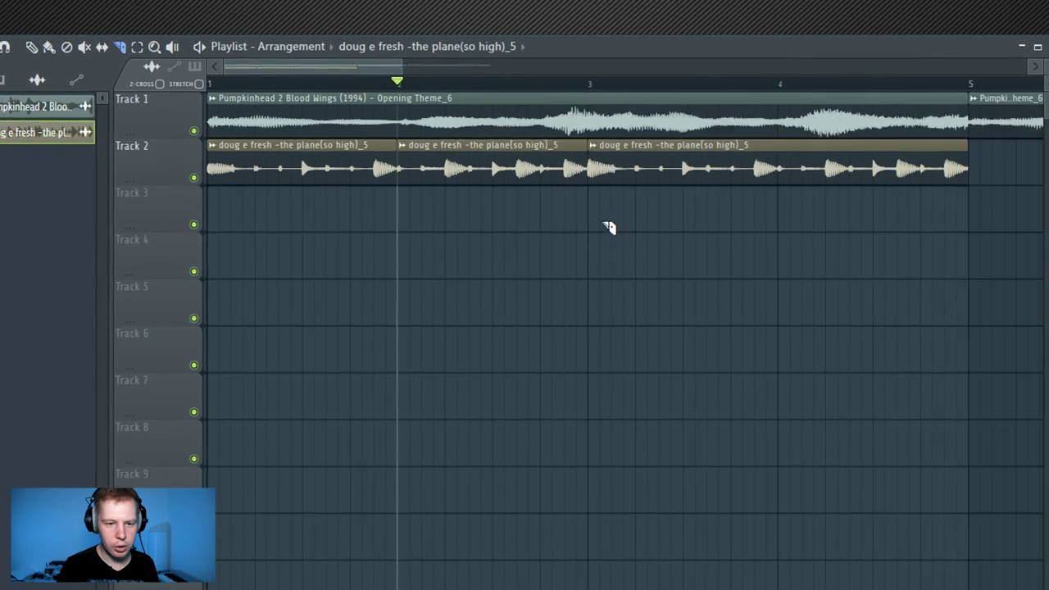
{"action": "left_click", "coordinate": [687, 178]}
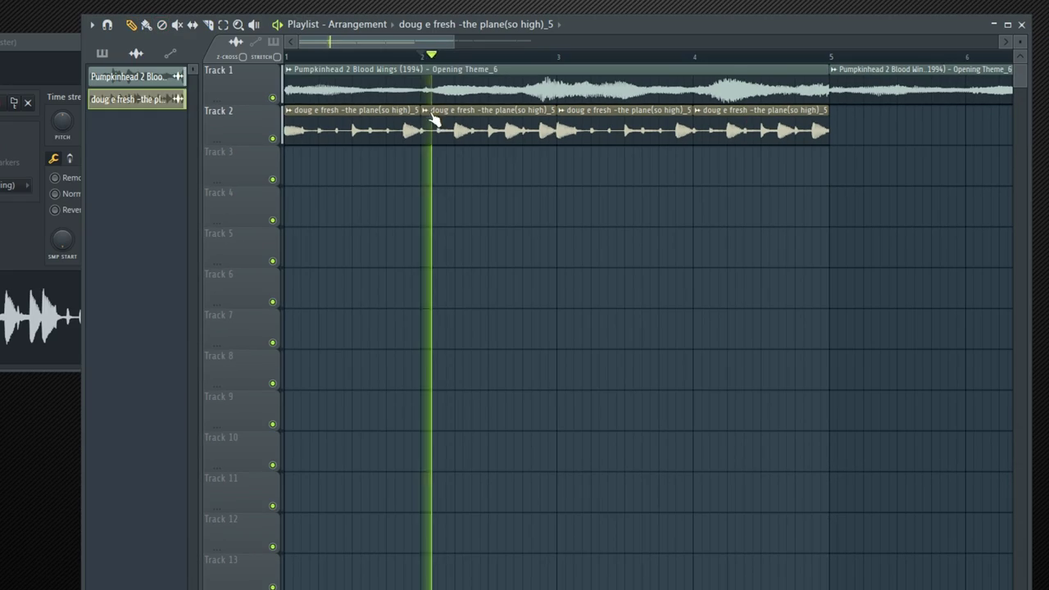
{"action": "right_click", "coordinate": [1001, 158]}
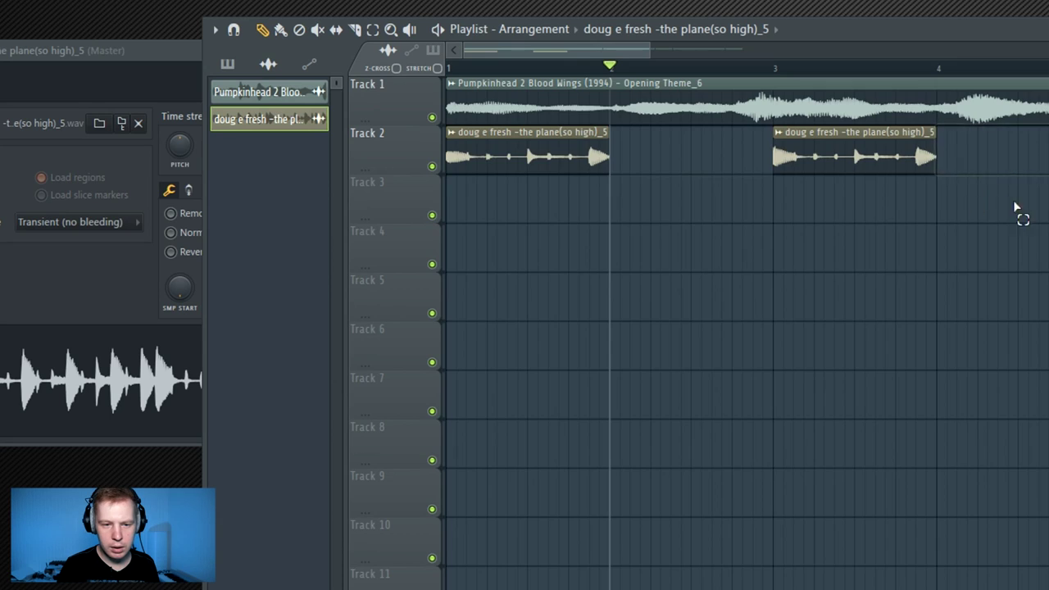
{"action": "left_click_drag", "start_coordinate": [1016, 207], "coordinate": [653, 158]}
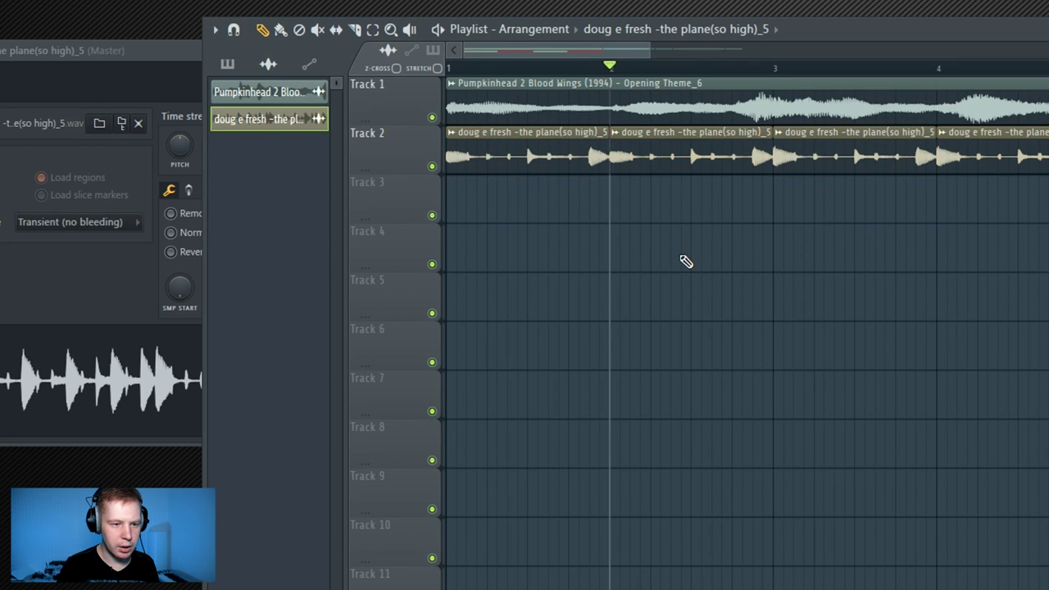
Play the edited drum loop, lower the drum sample's pitch, and repeat the loop on Track 2 up to bar 9
{"action": "key", "text": "space"}
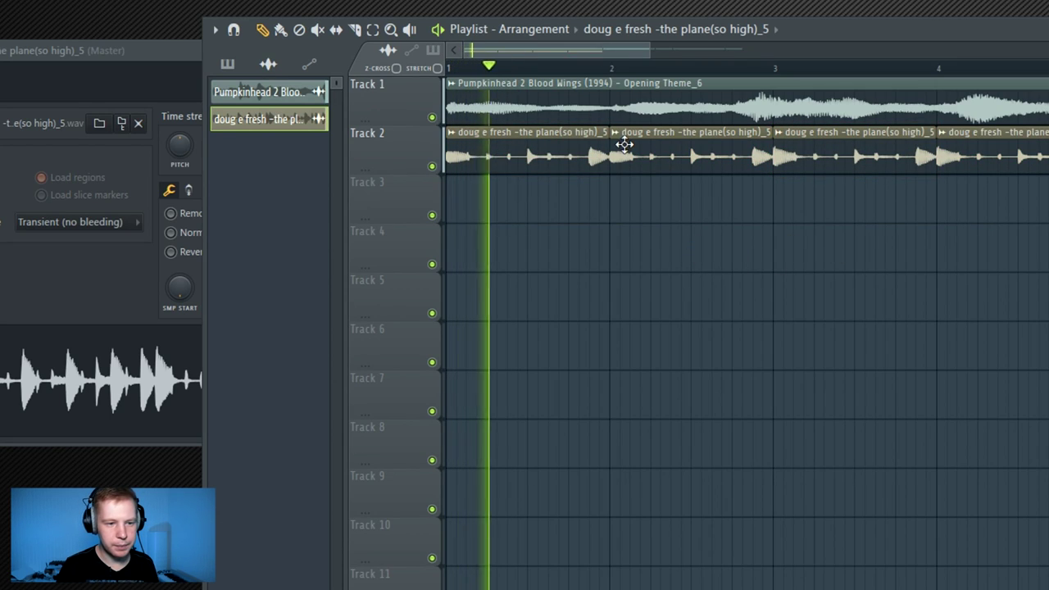
{"action": "double_click", "coordinate": [628, 145]}
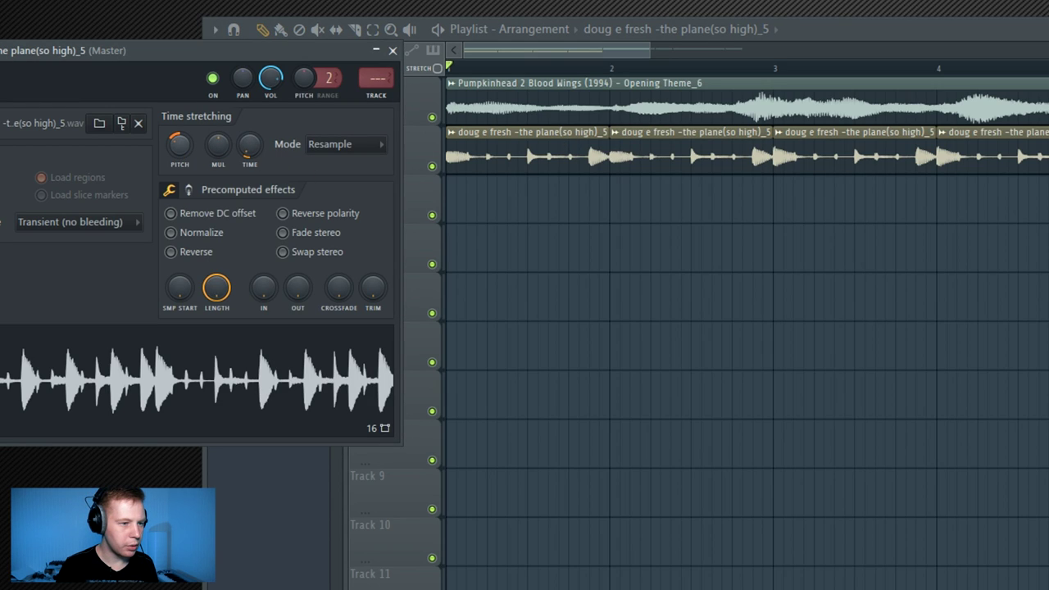
{"action": "left_click", "coordinate": [710, 304]}
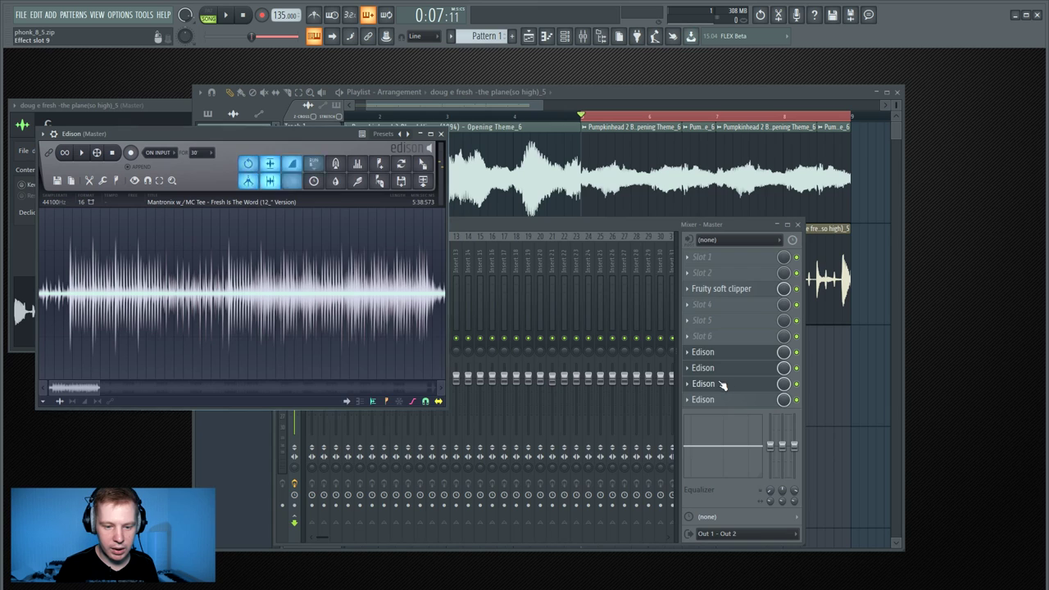
Select a short drum loop from "Mantronix w_/MC Tee - Fresh Is The Word" in Edison and place it at bar 1 of Track 3
{"action": "right_click", "coordinate": [576, 322]}
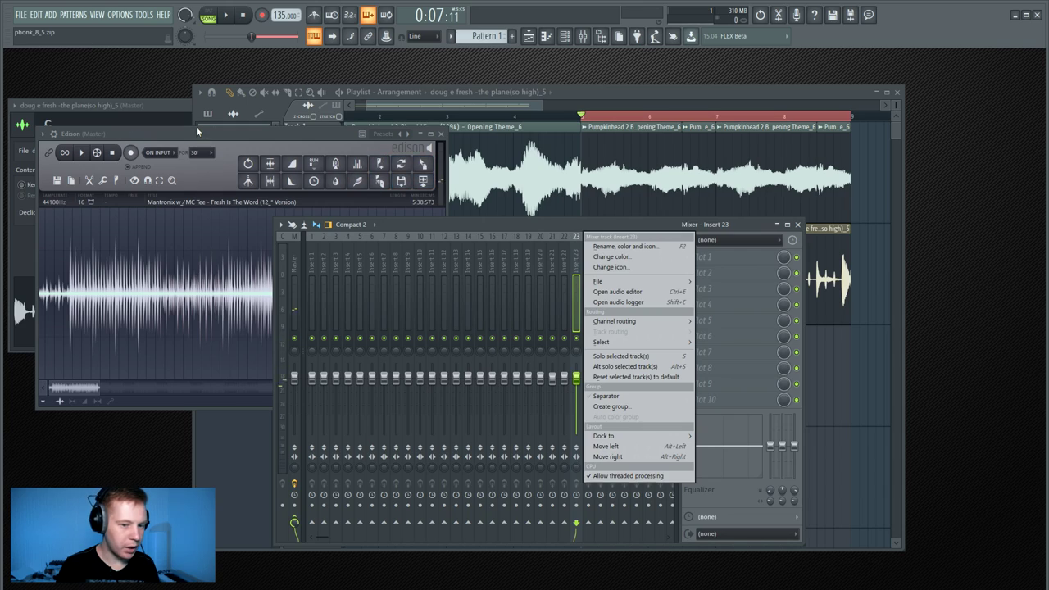
{"action": "left_click_drag", "start_coordinate": [196, 128], "coordinate": [202, 134]}
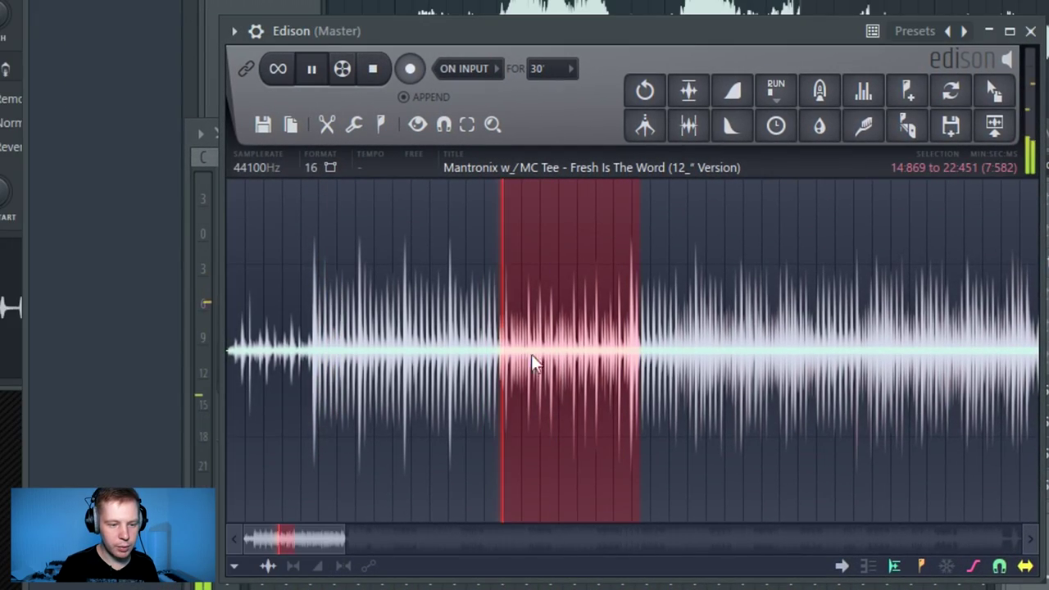
{"action": "scroll", "coordinate": [508, 365], "scroll_direction": "up", "scroll_amount": 3}
{"action": "left_click_drag", "start_coordinate": [573, 354], "coordinate": [542, 351]}
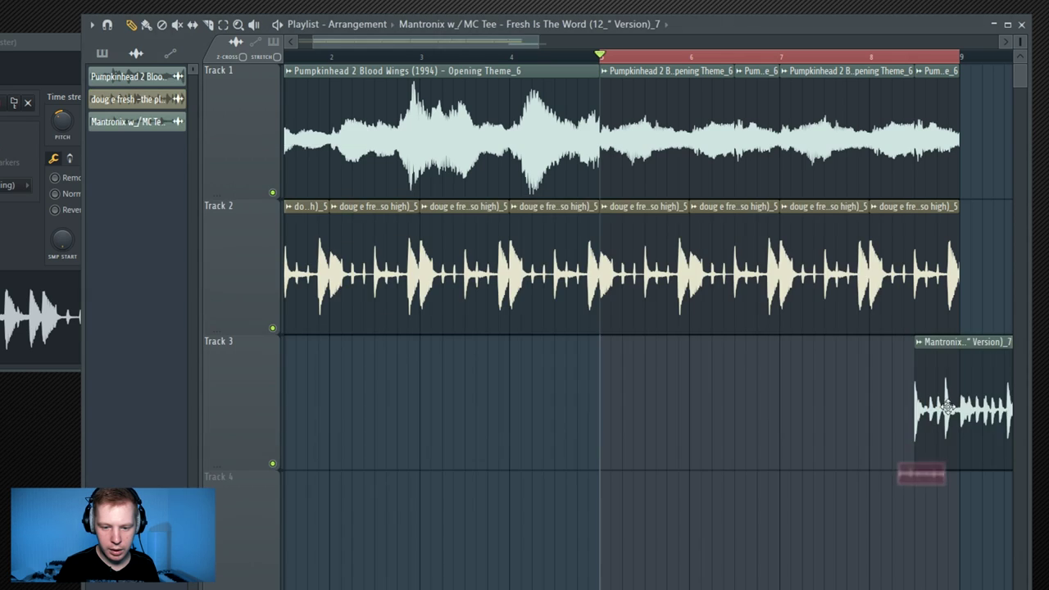
{"action": "left_click_drag", "start_coordinate": [925, 399], "coordinate": [283, 402]}
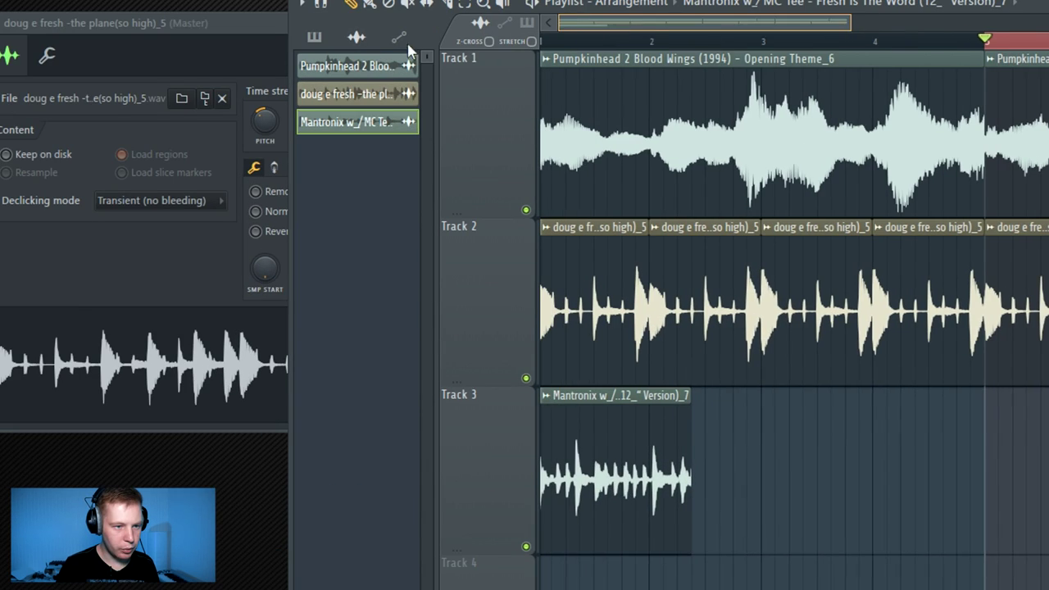
Time-stretch the Mantronix sample to two bars and repeat it along Track 3 up to bar 9
{"action": "double_click", "coordinate": [578, 459]}
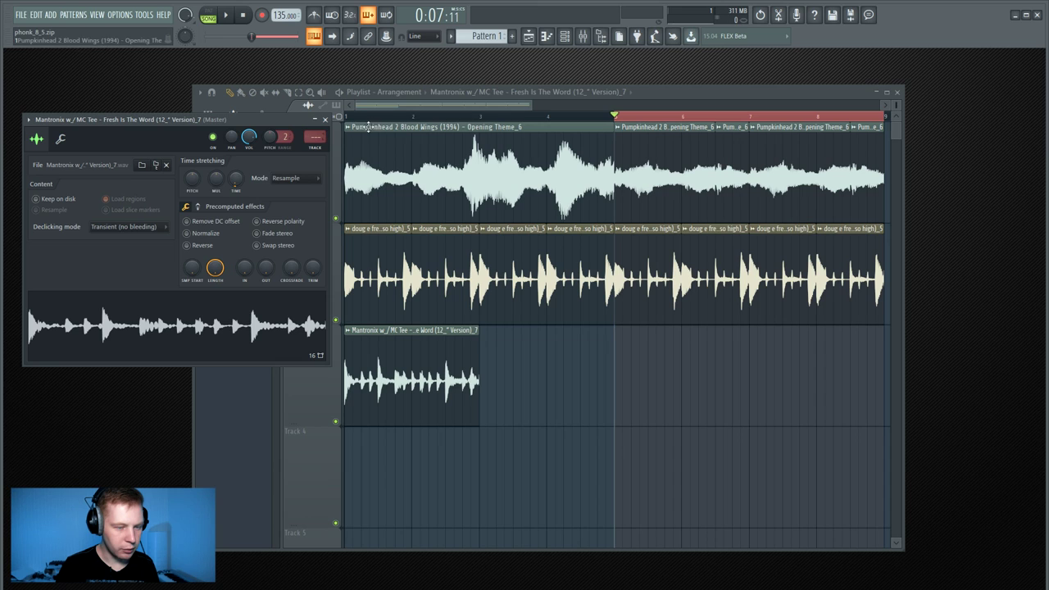
{"action": "left_click", "coordinate": [544, 41]}
{"action": "left_click_drag", "start_coordinate": [394, 350], "coordinate": [631, 424]}
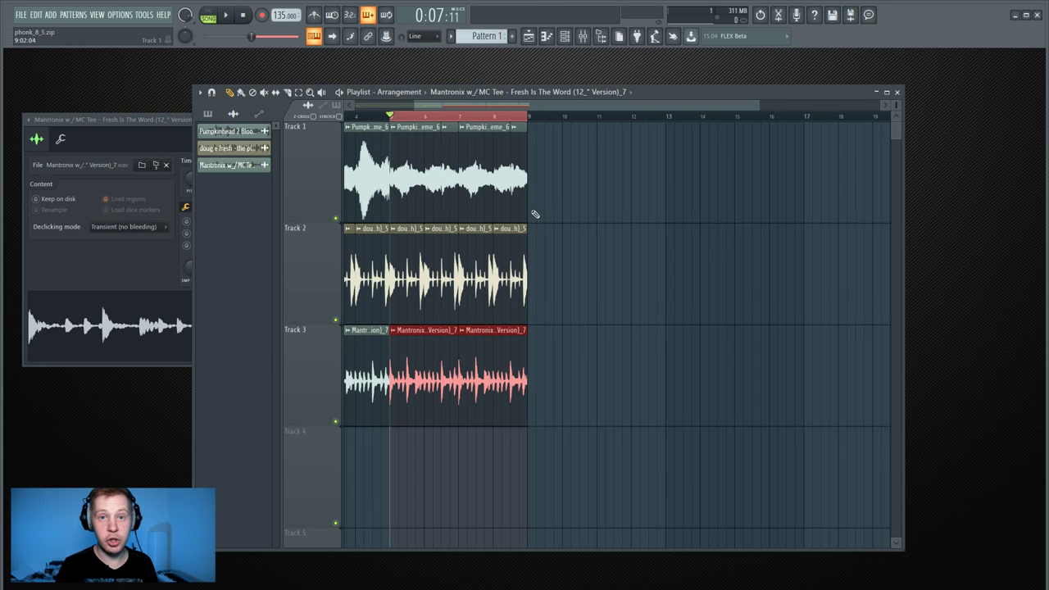
Open the master track's Edison instance holding the "Notorious B.I.G. - Somebody Gotta Die (Studio Acapella)" recording
{"action": "left_click", "coordinate": [585, 37]}
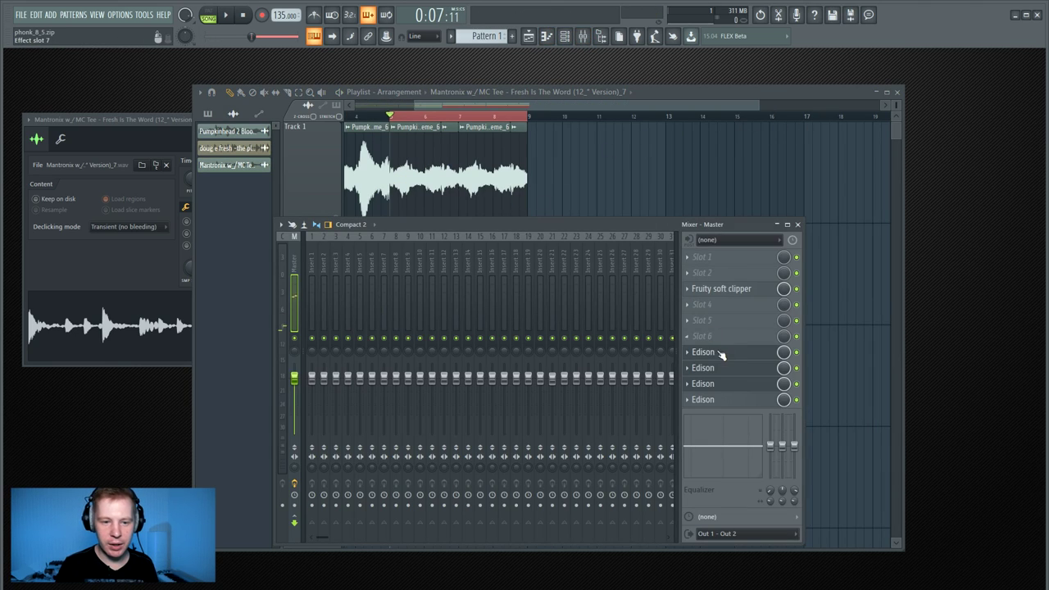
{"action": "left_click", "coordinate": [725, 401]}
{"action": "left_click_drag", "start_coordinate": [529, 350], "coordinate": [536, 179]}
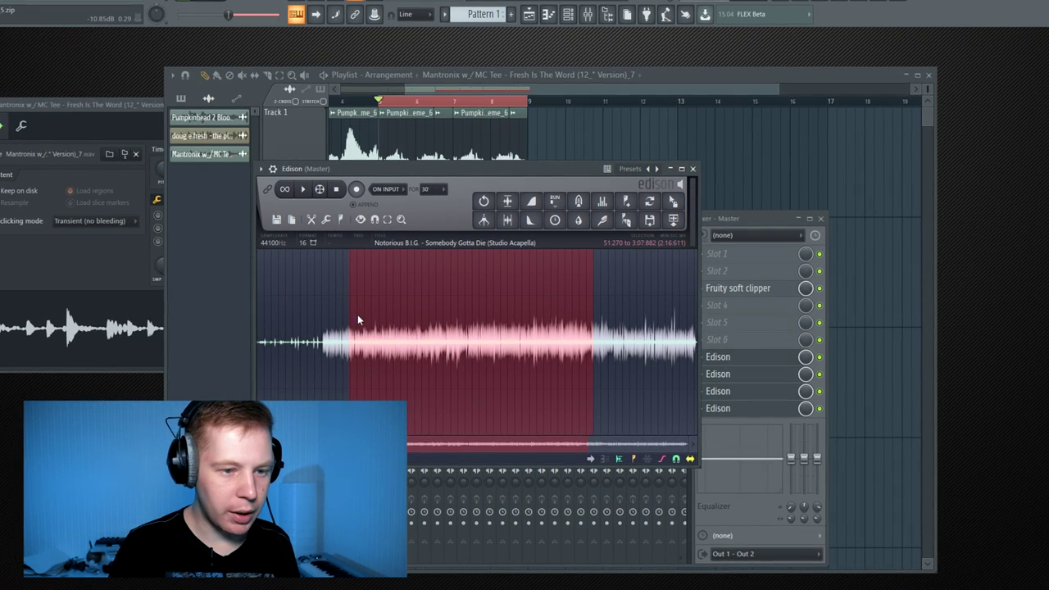
Select the acapella in Edison from 1:01.524 to 3:07.882 and audition the vocal
{"action": "left_click_drag", "start_coordinate": [360, 345], "coordinate": [371, 332]}
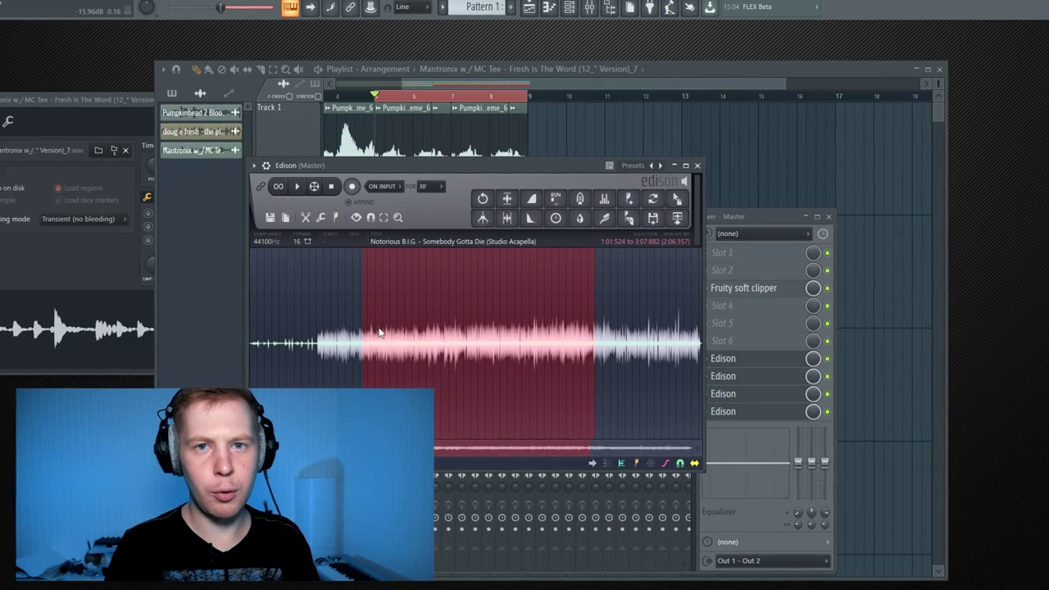
{"action": "scroll", "coordinate": [356, 359], "scroll_direction": "up", "scroll_amount": 4}
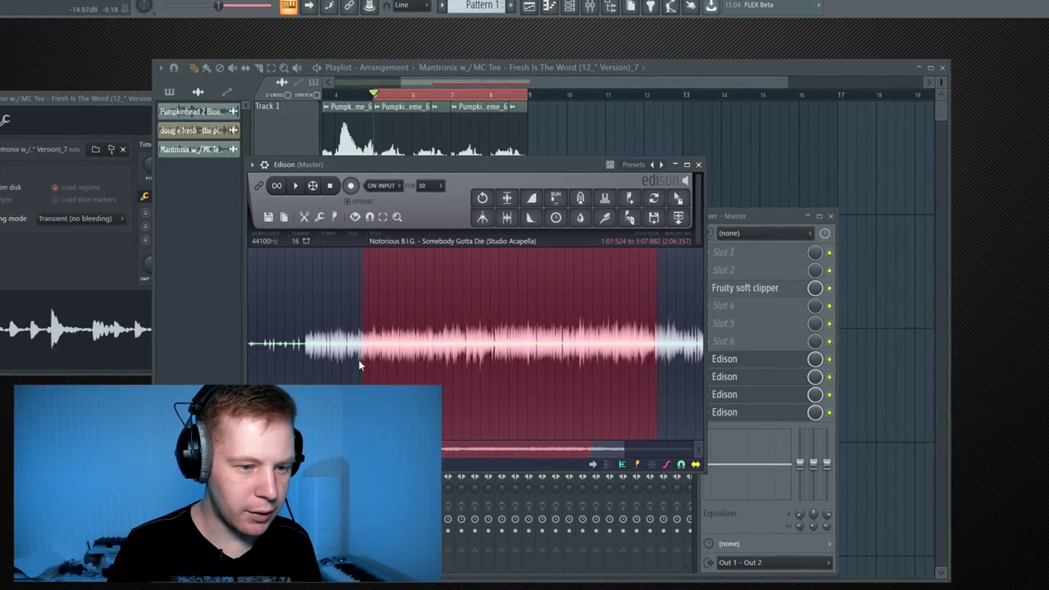
{"action": "key", "text": "space"}
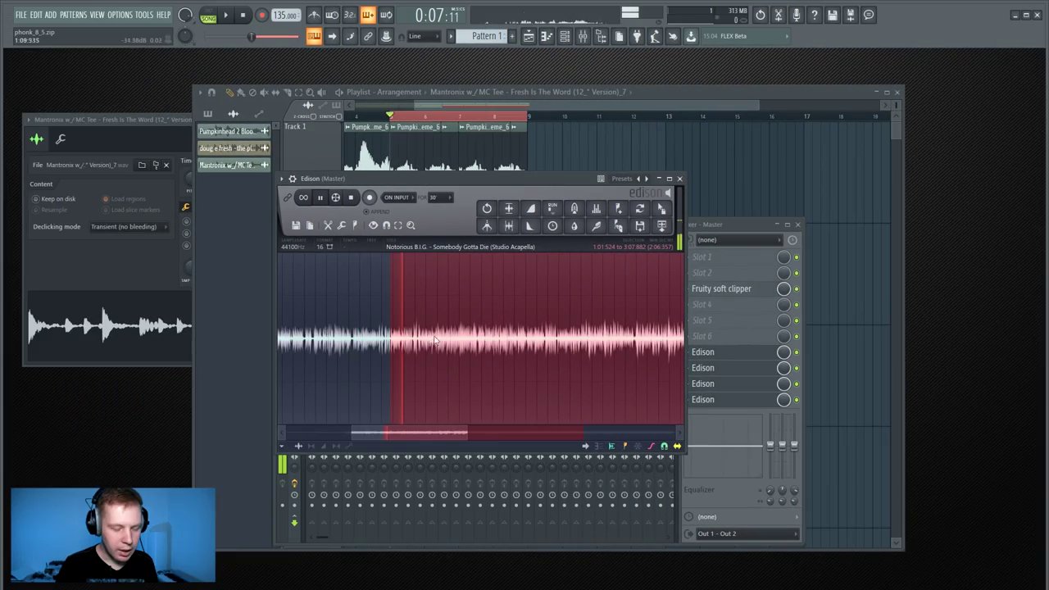
{"action": "left_click", "coordinate": [443, 340]}
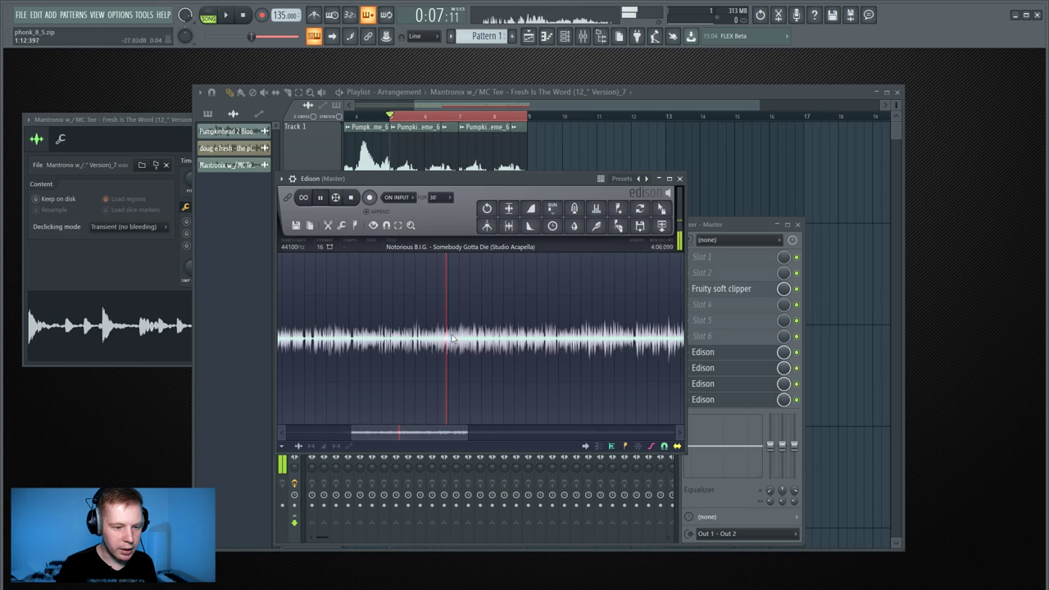
{"action": "key", "text": "space"}
{"action": "scroll", "coordinate": [466, 343], "scroll_direction": "down", "scroll_amount": 4}
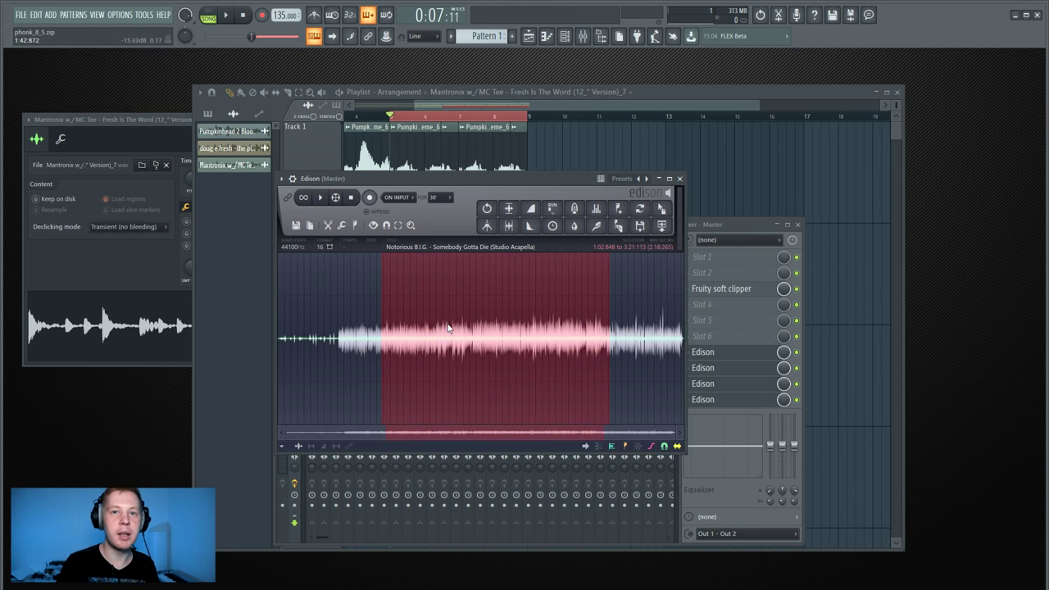
Audition further into the acapella, select 1:42.210 to 3:38.990, and place that part on Track 1 at bar 13
{"action": "scroll", "coordinate": [380, 360], "scroll_direction": "up", "scroll_amount": 3}
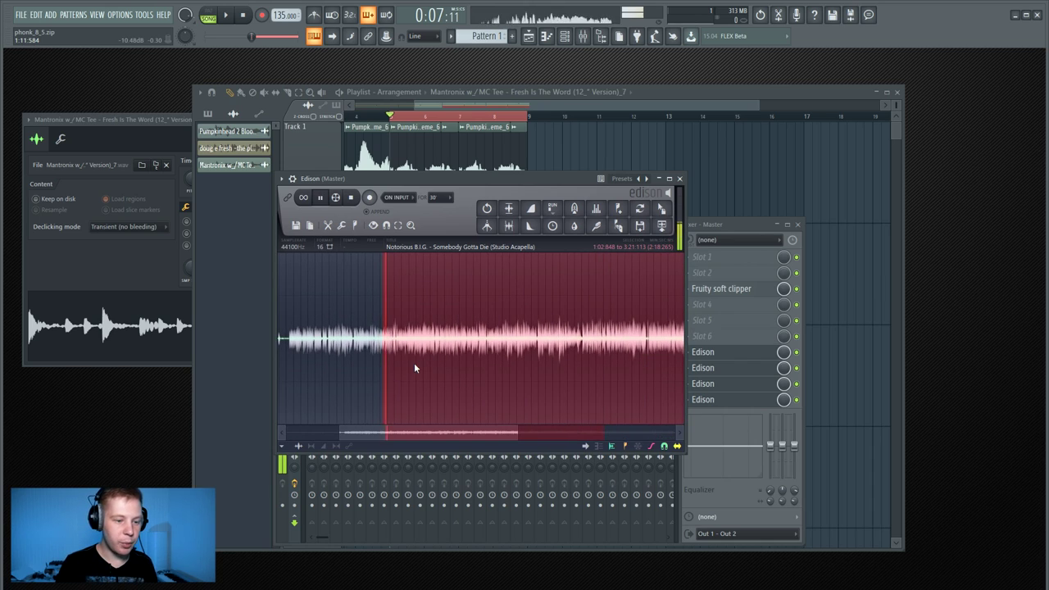
{"action": "key", "text": "space"}
{"action": "scroll", "coordinate": [412, 365], "scroll_direction": "up", "scroll_amount": 2}
{"action": "key", "text": "space"}
{"action": "scroll", "coordinate": [353, 354], "scroll_direction": "up", "scroll_amount": 2}
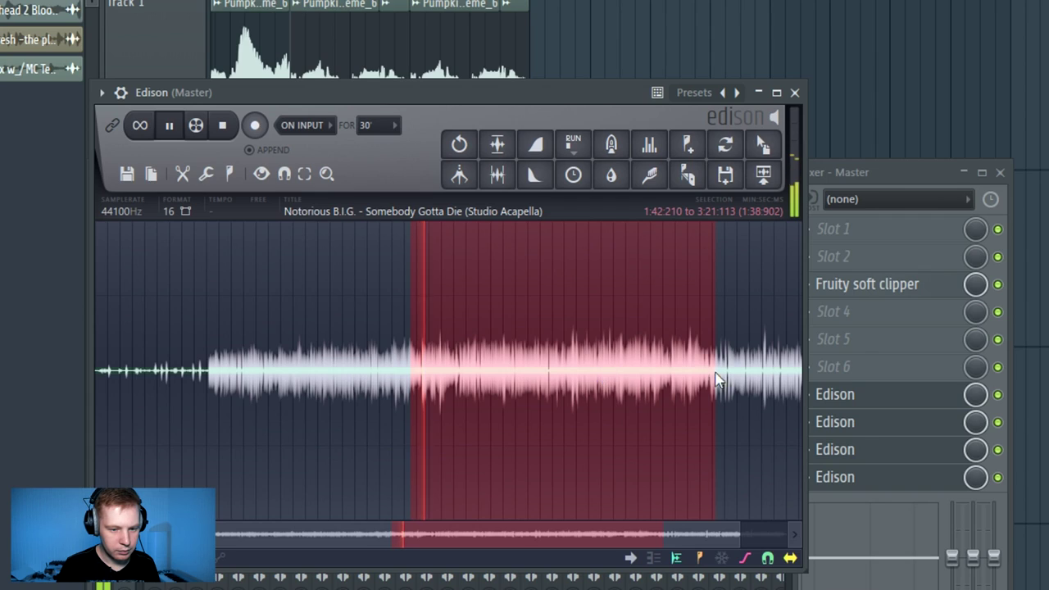
{"action": "key", "text": "space"}
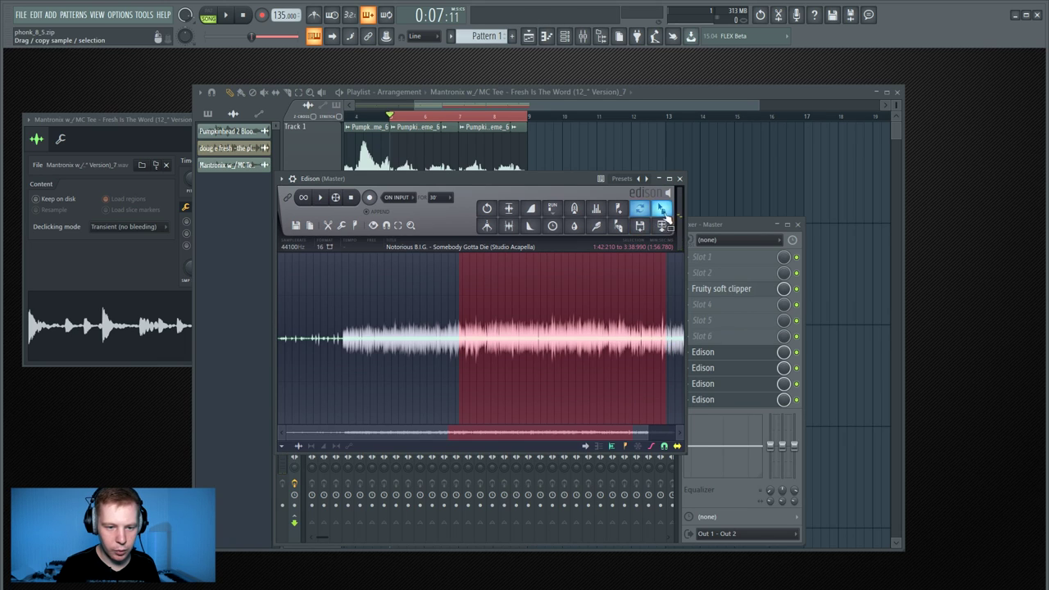
{"action": "left_click_drag", "start_coordinate": [666, 214], "coordinate": [688, 188]}
{"action": "scroll", "coordinate": [712, 234], "scroll_direction": "up", "scroll_amount": 4}
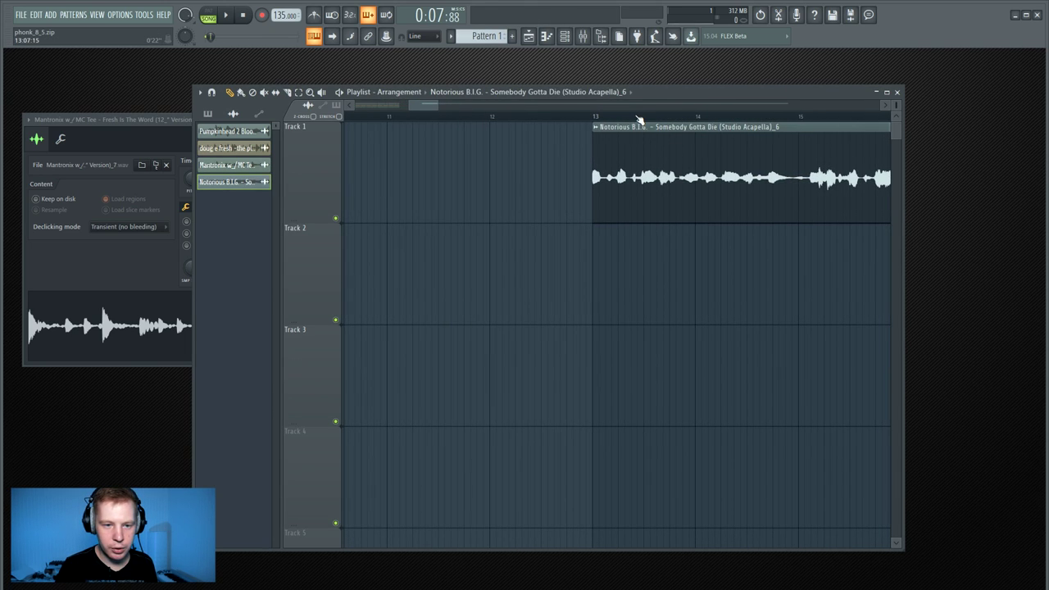
Slice the acapella clip just after bar 15 where the vocal phrase begins and delete the part before the cut
{"action": "key", "text": "space"}
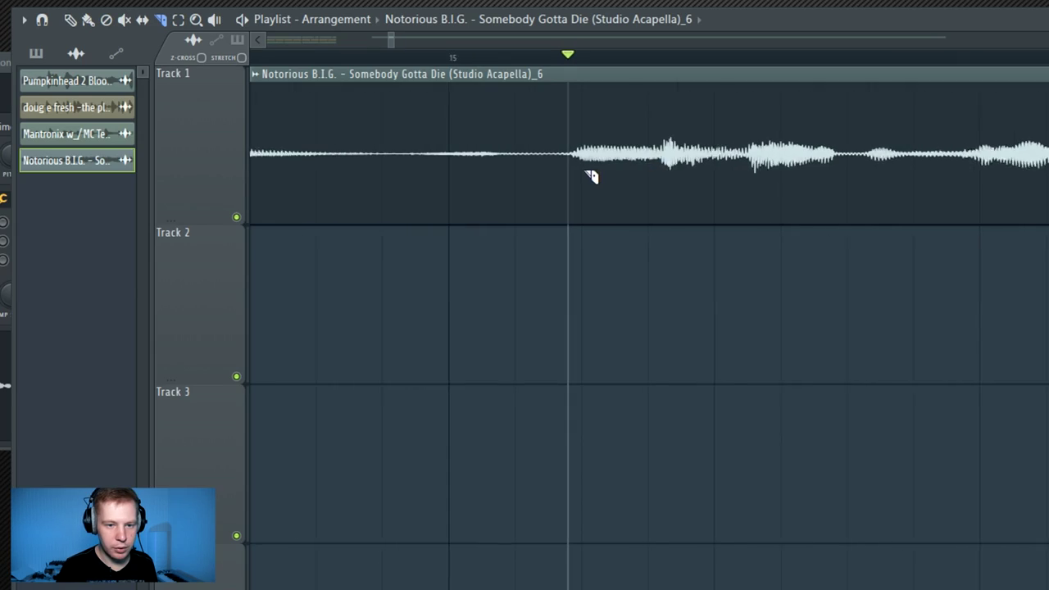
{"action": "scroll", "coordinate": [590, 176], "scroll_direction": "up", "scroll_amount": 1}
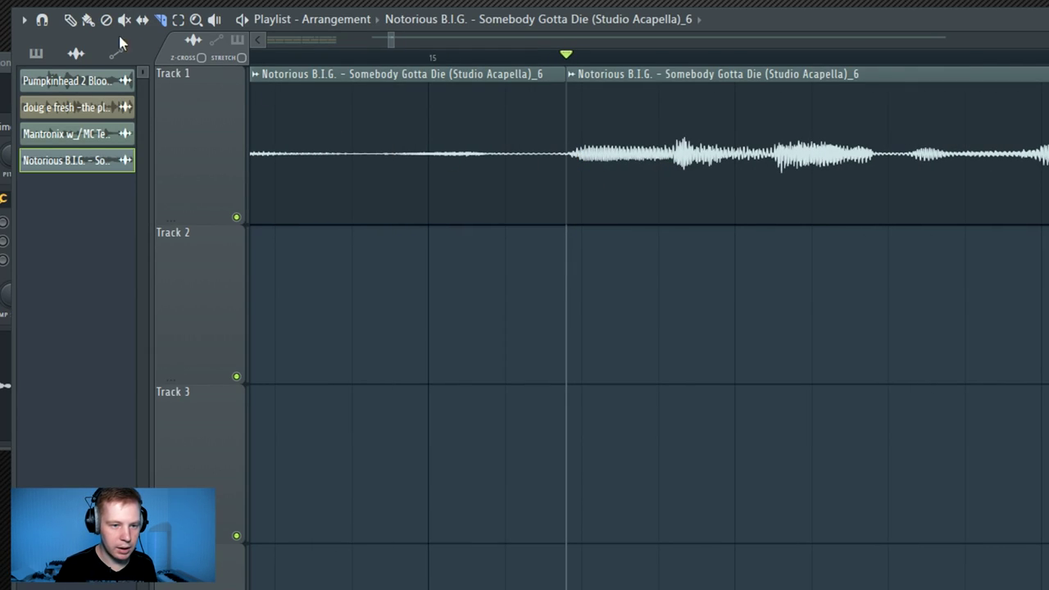
{"action": "left_click_drag", "start_coordinate": [81, 17], "coordinate": [81, 21]}
{"action": "left_click", "coordinate": [72, 22]}
{"action": "right_click", "coordinate": [409, 155]}
Move the trimmed acapella clip on Track 1 so that the vocal starts exactly at bar 15
{"action": "scroll", "coordinate": [576, 312], "scroll_direction": "down", "scroll_amount": 5}
{"action": "left_click_drag", "start_coordinate": [630, 164], "coordinate": [603, 165]}
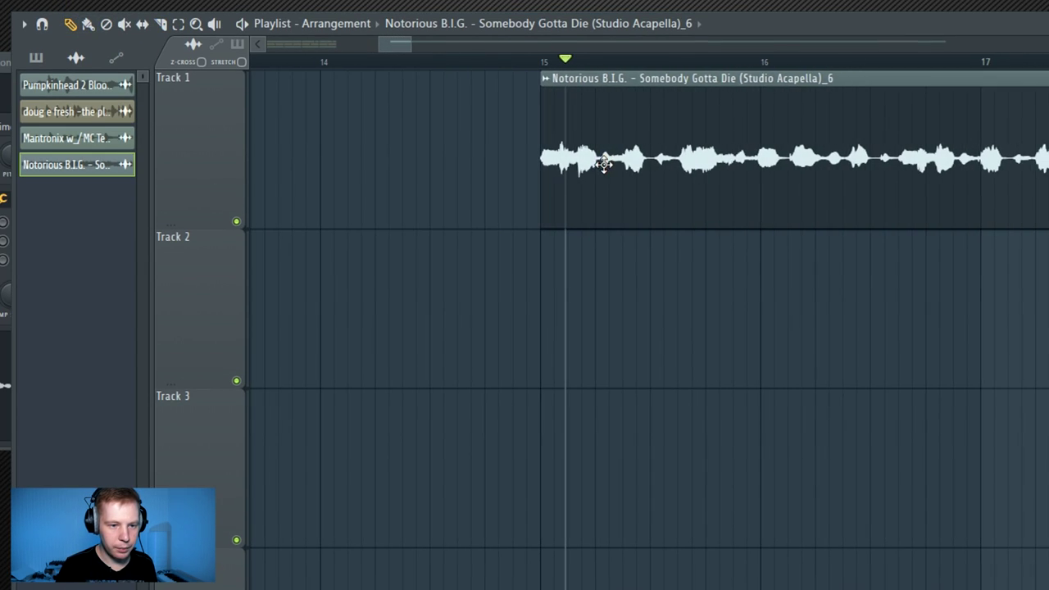
{"action": "scroll", "coordinate": [544, 194], "scroll_direction": "up", "scroll_amount": 6}
{"action": "left_click_drag", "start_coordinate": [557, 199], "coordinate": [577, 200]}
{"action": "scroll", "coordinate": [609, 270], "scroll_direction": "down", "scroll_amount": 10}
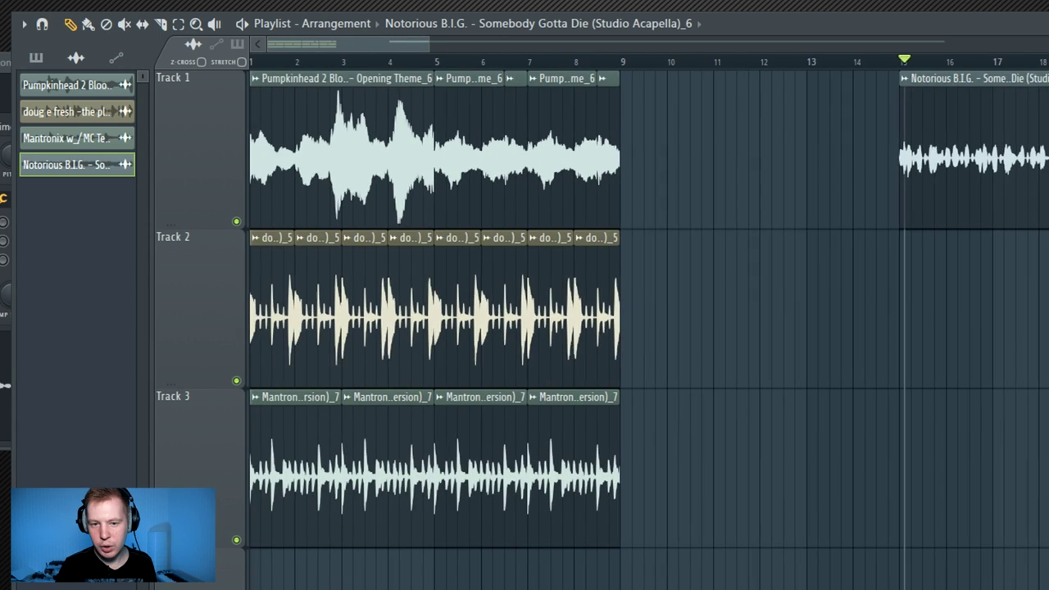
Play the acapella to find where its opening phrase ends, and cut the clip there, keeping only that phrase on Track 2
{"action": "scroll", "coordinate": [649, 328], "scroll_direction": "up", "scroll_amount": 3}
{"action": "left_click", "coordinate": [822, 62]}
{"action": "key", "text": "space"}
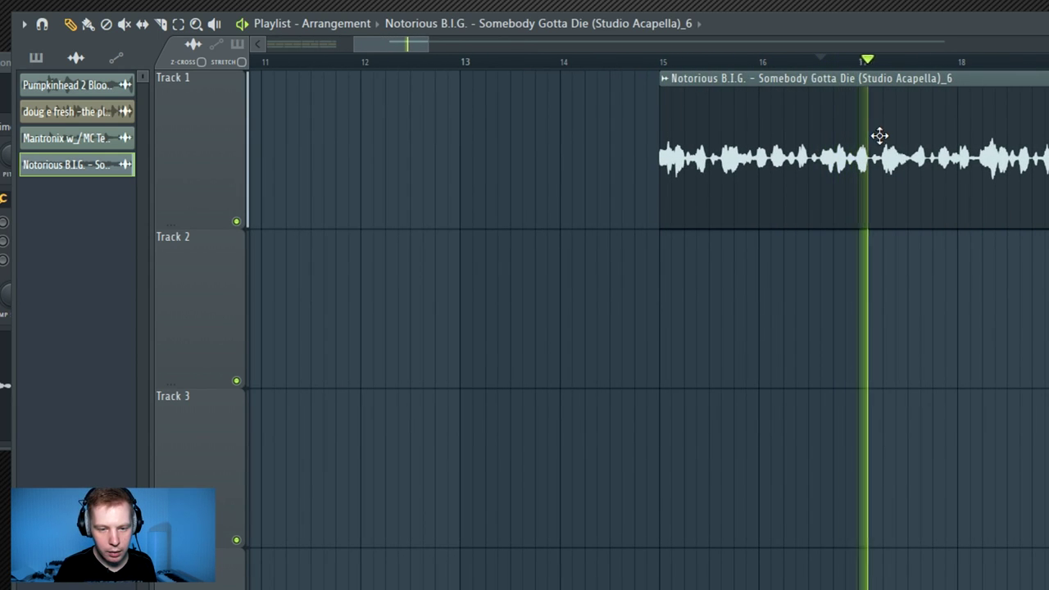
{"action": "key", "text": "space"}
{"action": "scroll", "coordinate": [829, 140], "scroll_direction": "up", "scroll_amount": 7}
{"action": "key", "text": "space"}
{"action": "key", "text": "space"}
{"action": "key", "text": "c"}
{"action": "scroll", "coordinate": [655, 189], "scroll_direction": "down", "scroll_amount": 4}
{"action": "scroll", "coordinate": [748, 185], "scroll_direction": "up", "scroll_amount": 2}
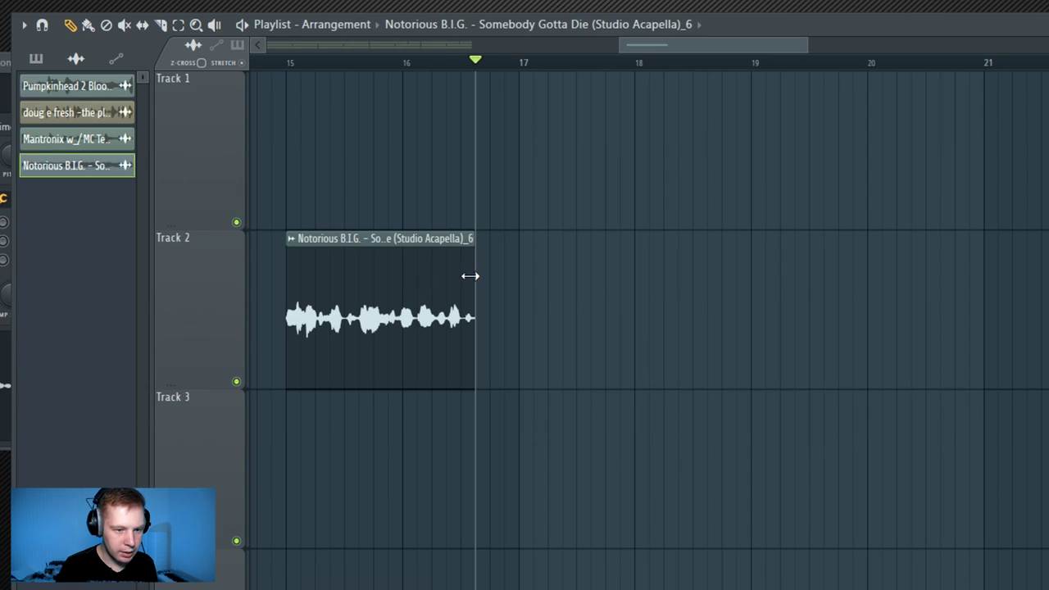
Time-stretch the acapella phrase on Track 2 to two bars so that it ends at bar 17
{"action": "left_click_drag", "start_coordinate": [469, 275], "coordinate": [517, 294]}
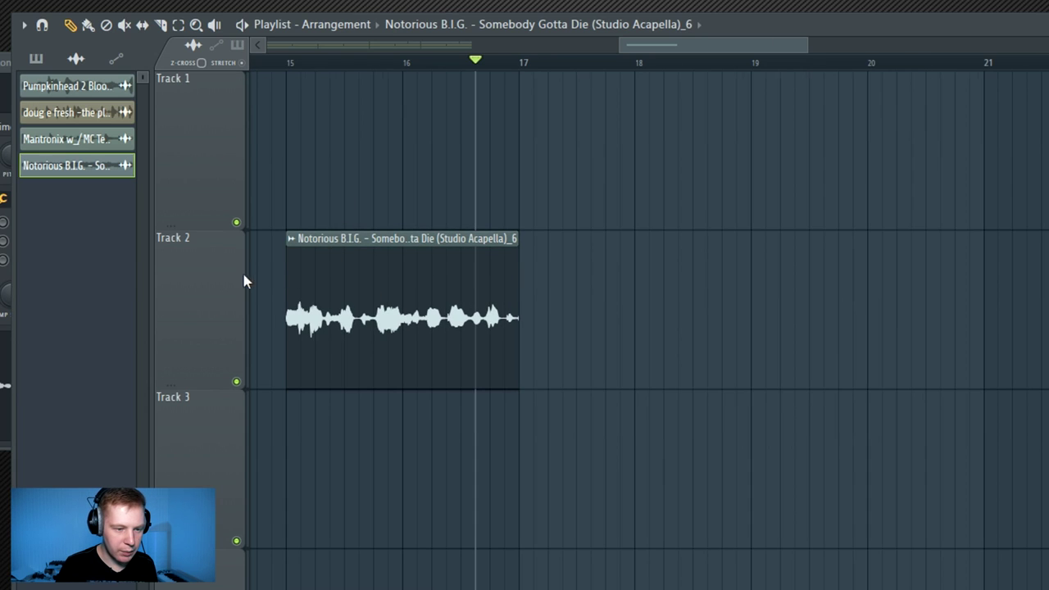
{"action": "scroll", "coordinate": [246, 245], "scroll_direction": "up", "scroll_amount": 3}
{"action": "scroll", "coordinate": [725, 295], "scroll_direction": "up", "scroll_amount": 5}
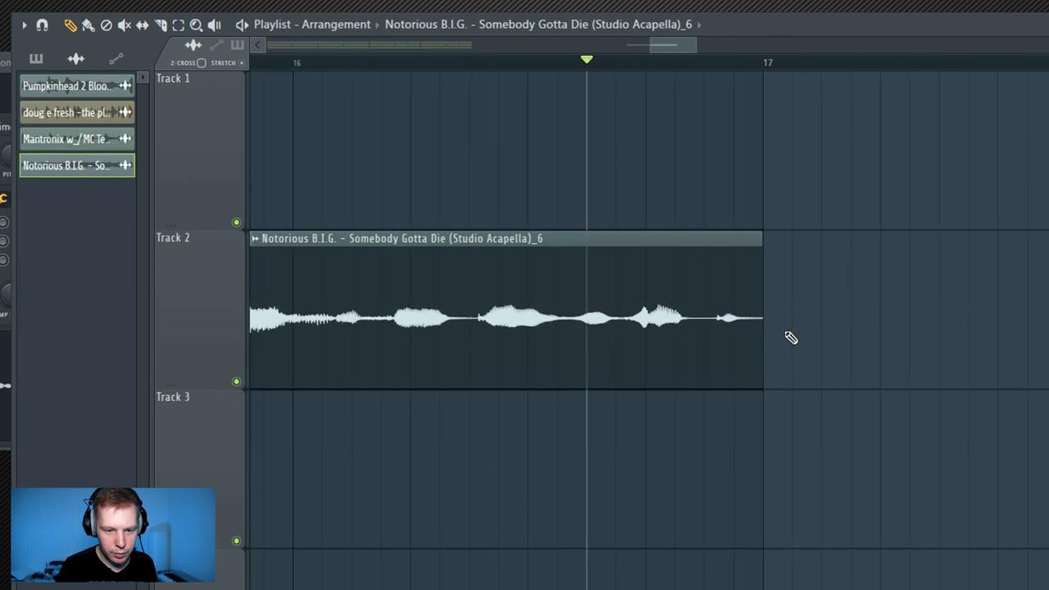
{"action": "scroll", "coordinate": [721, 340], "scroll_direction": "down", "scroll_amount": 7}
{"action": "scroll", "coordinate": [436, 382], "scroll_direction": "down", "scroll_amount": 5}
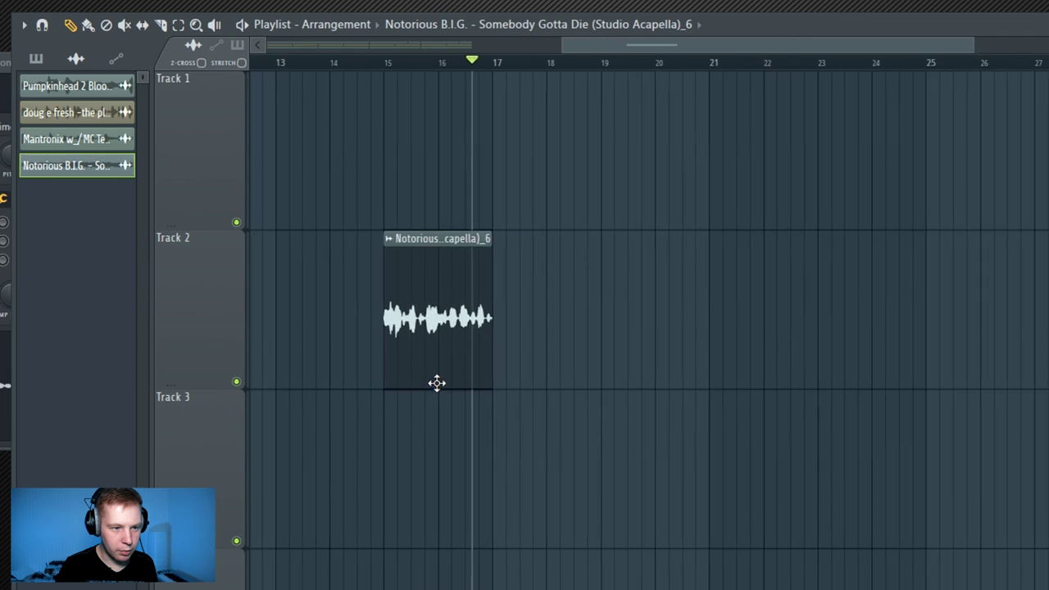
Extend the stretched acapella clip along Track 2, play it, and trim it to a four-bar section starting near bar 31
{"action": "left_click_drag", "start_coordinate": [671, 316], "coordinate": [1044, 358]}
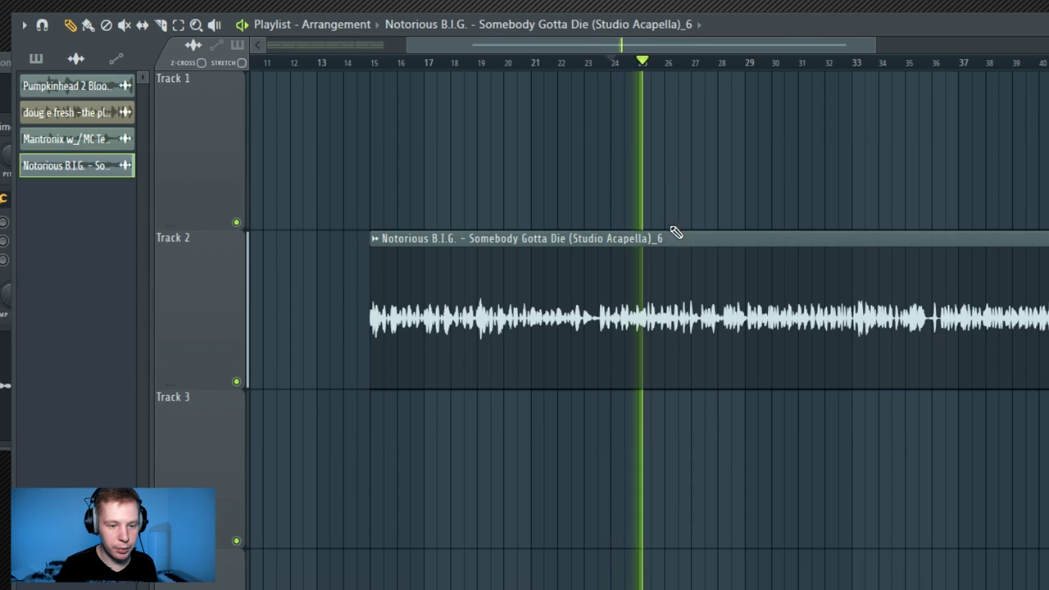
{"action": "key", "text": "space"}
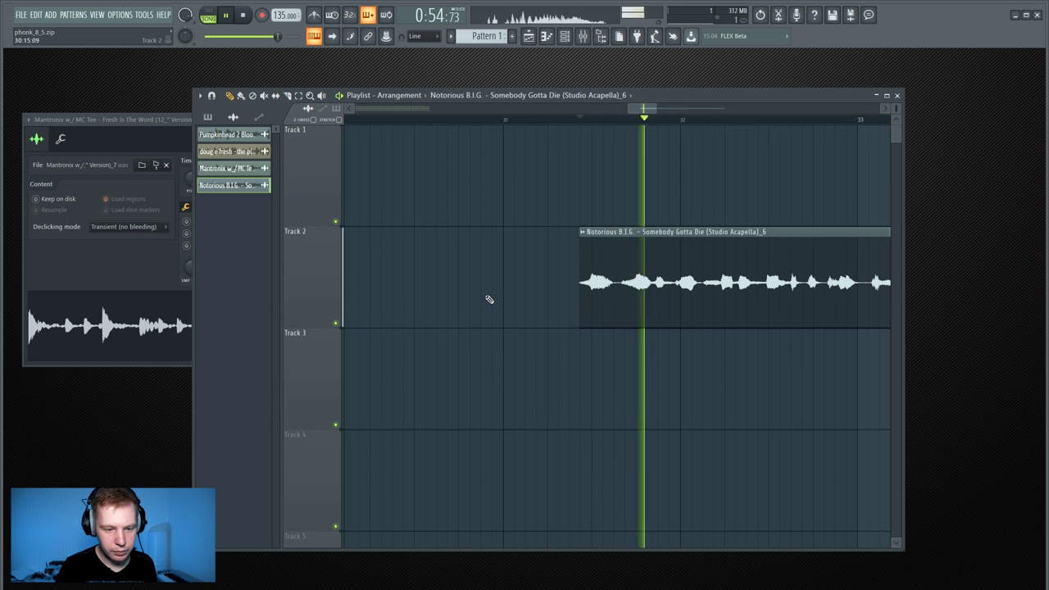
{"action": "scroll", "coordinate": [489, 301], "scroll_direction": "down", "scroll_amount": 3}
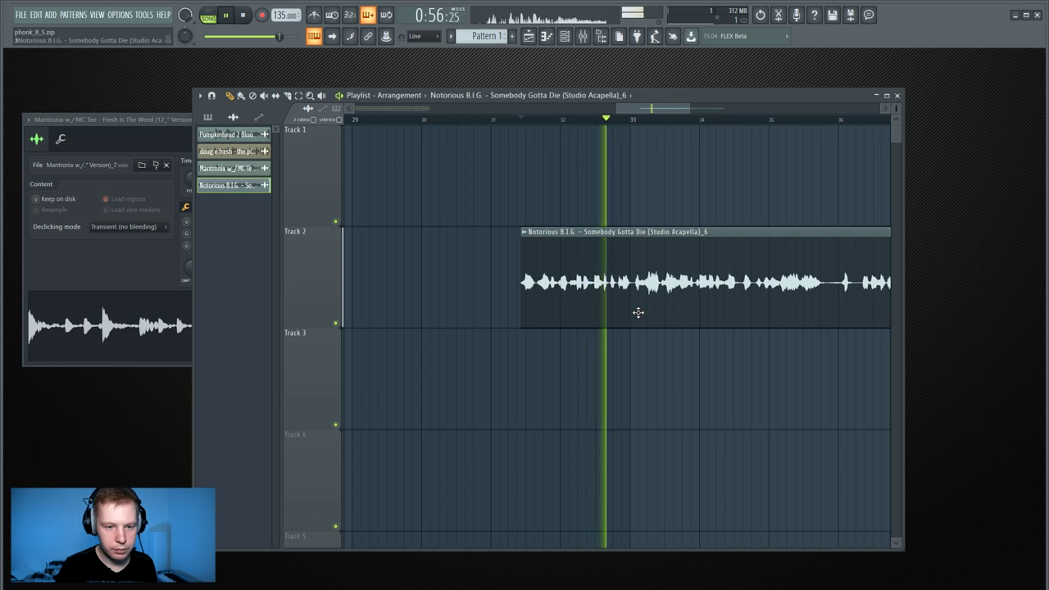
{"action": "key", "text": "space"}
{"action": "scroll", "coordinate": [607, 295], "scroll_direction": "up", "scroll_amount": 3}
{"action": "scroll", "coordinate": [599, 306], "scroll_direction": "down", "scroll_amount": 4}
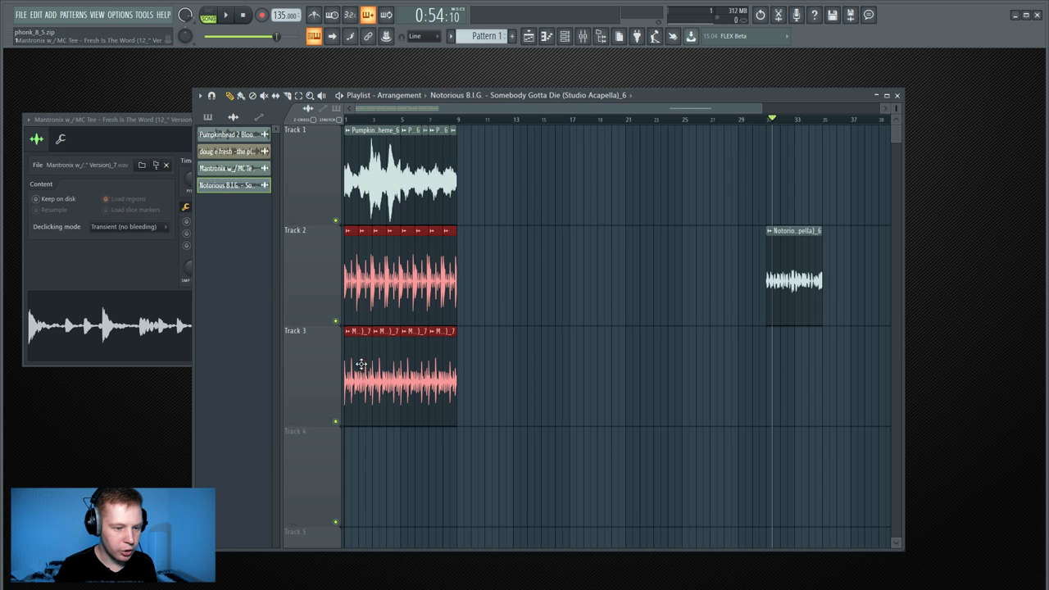
Copy both drum loops to bar 29 on Tracks 3 and 4, align the acapella section with bar 29, and play them together
{"action": "mouse_move", "coordinate": [361, 363]}
{"action": "left_mouse_down"}
{"action": "mouse_move", "coordinate": [501, 364]}
{"action": "mouse_move", "coordinate": [799, 271]}
{"action": "mouse_move", "coordinate": [815, 506]}
{"action": "mouse_move", "coordinate": [765, 498]}
{"action": "left_mouse_up"}
{"action": "left_click", "coordinate": [767, 323], "text": "ctrl"}
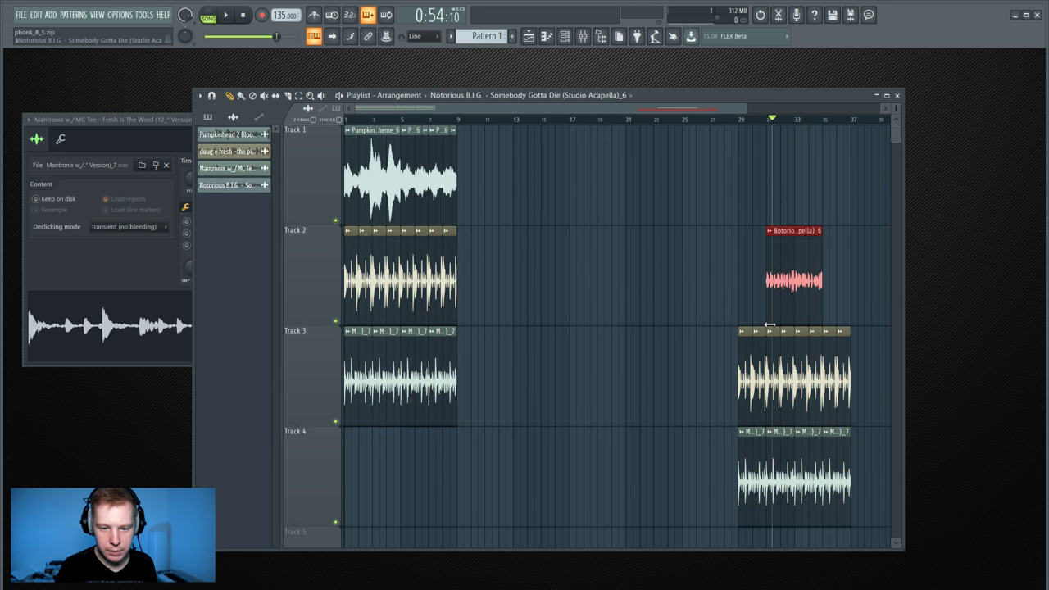
{"action": "key", "text": "space"}
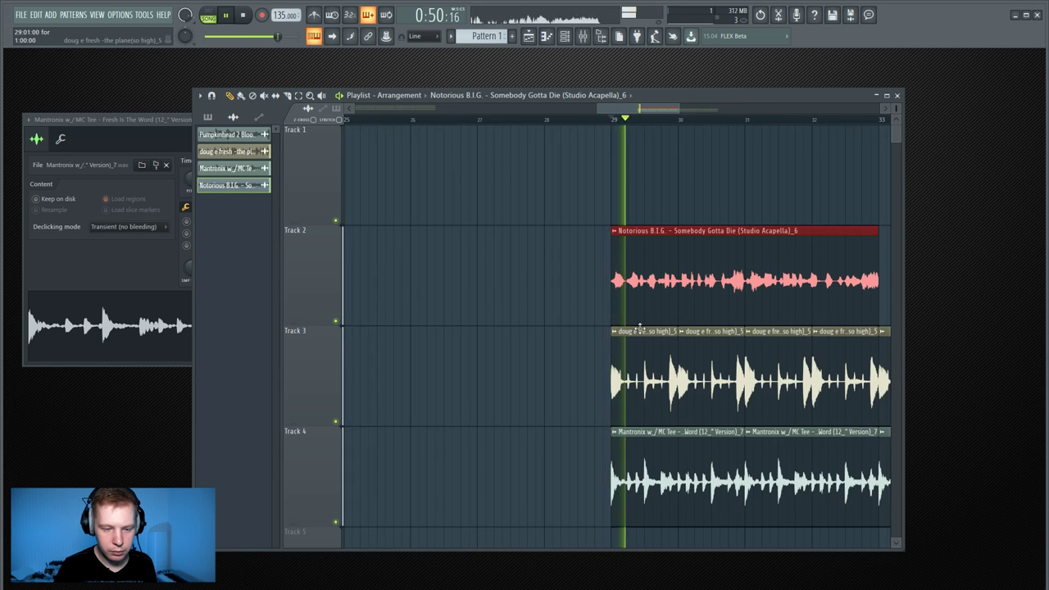
{"action": "scroll", "coordinate": [648, 324], "scroll_direction": "down", "scroll_amount": 2}
{"action": "scroll", "coordinate": [757, 320], "scroll_direction": "up", "scroll_amount": 2}
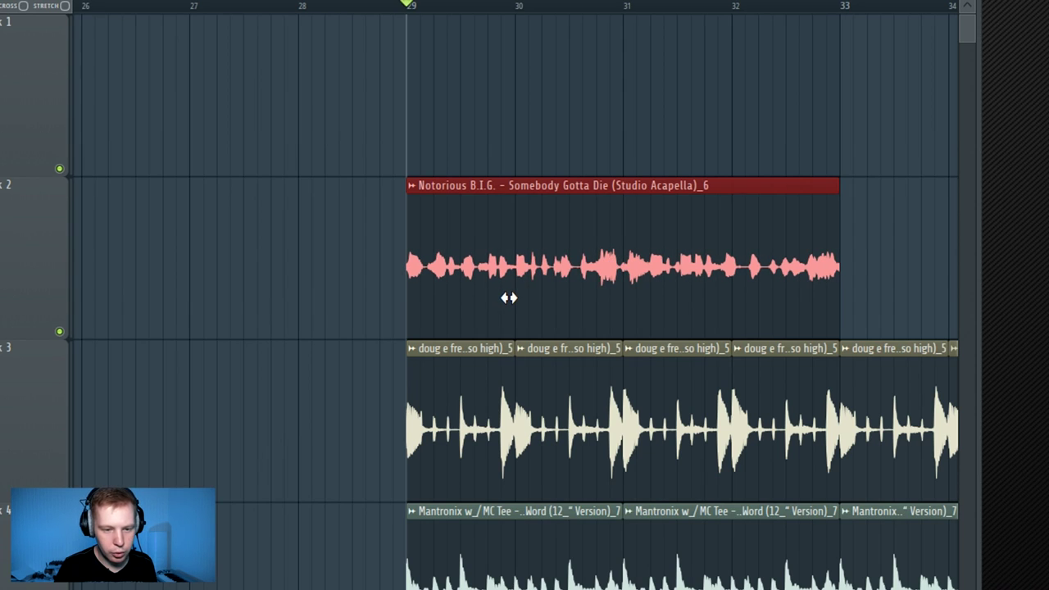
{"action": "key", "text": "space"}
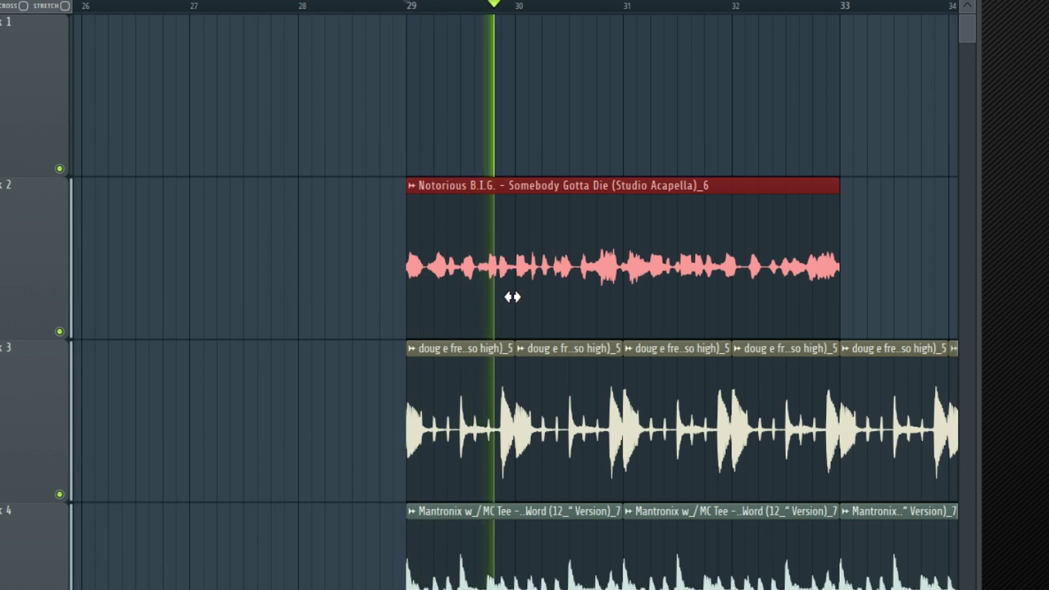
Slice the acapella section at the middle of bar 30, at bar 31 and at the middle of bar 32
{"action": "scroll", "coordinate": [521, 296], "scroll_direction": "up", "scroll_amount": 5}
{"action": "key", "text": "space"}
{"action": "key", "text": "space"}
{"action": "scroll", "coordinate": [554, 292], "scroll_direction": "down", "scroll_amount": 6}
{"action": "scroll", "coordinate": [557, 291], "scroll_direction": "up", "scroll_amount": 4}
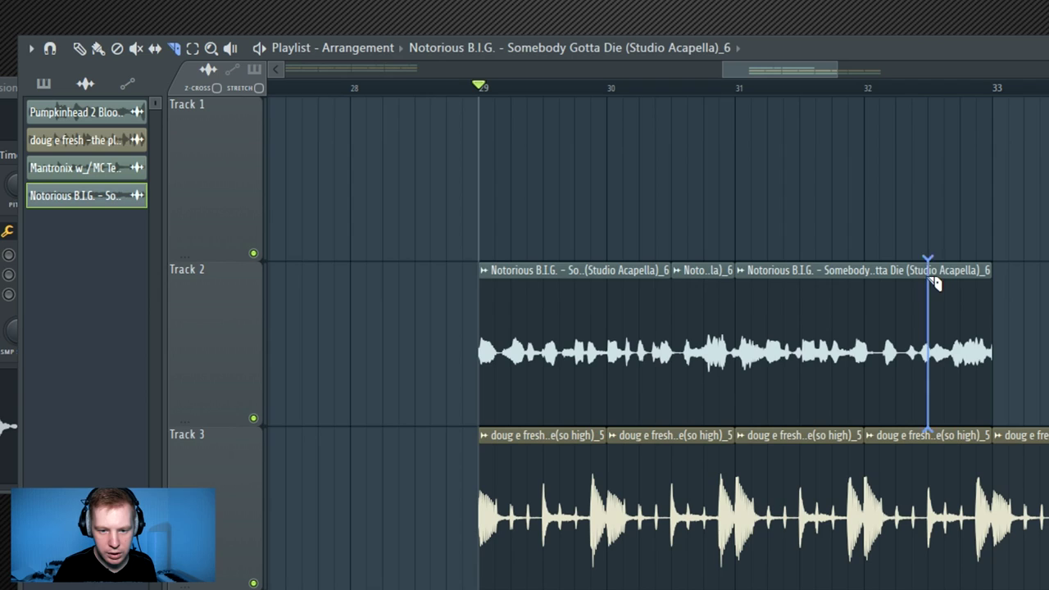
Replace the last acapella slice before bar 33 with a copy of the slice ending at bar 31, and repeat the vocal chops to bar 37
{"action": "left_click", "coordinate": [90, 47]}
{"action": "key", "text": "space"}
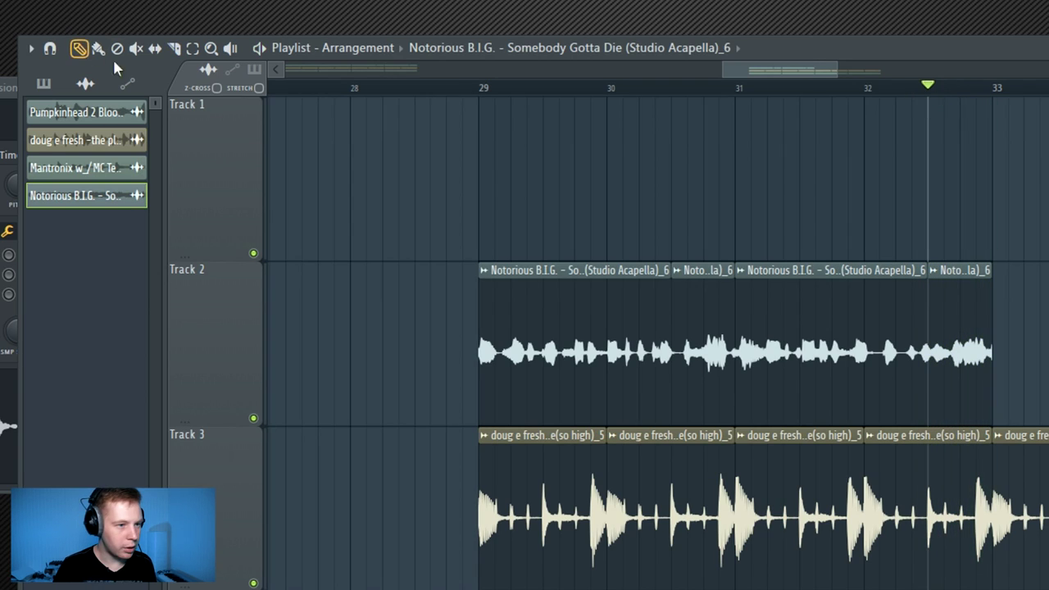
{"action": "right_click", "coordinate": [971, 341]}
{"action": "left_click_drag", "start_coordinate": [711, 315], "coordinate": [961, 337]}
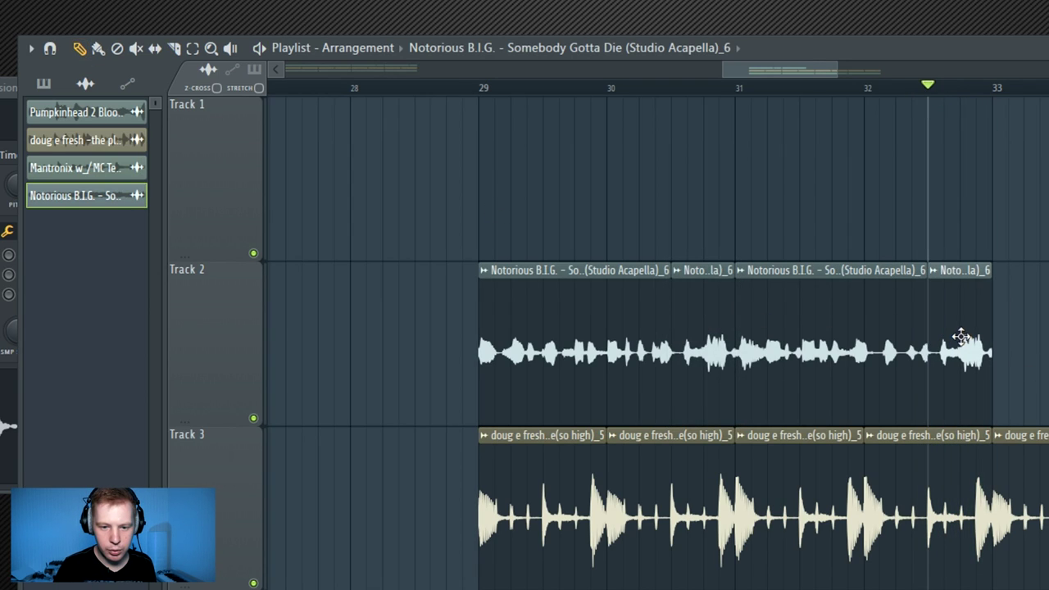
{"action": "left_click_drag", "start_coordinate": [1048, 348], "coordinate": [613, 352]}
{"action": "left_click_drag", "start_coordinate": [613, 352], "coordinate": [1045, 375]}
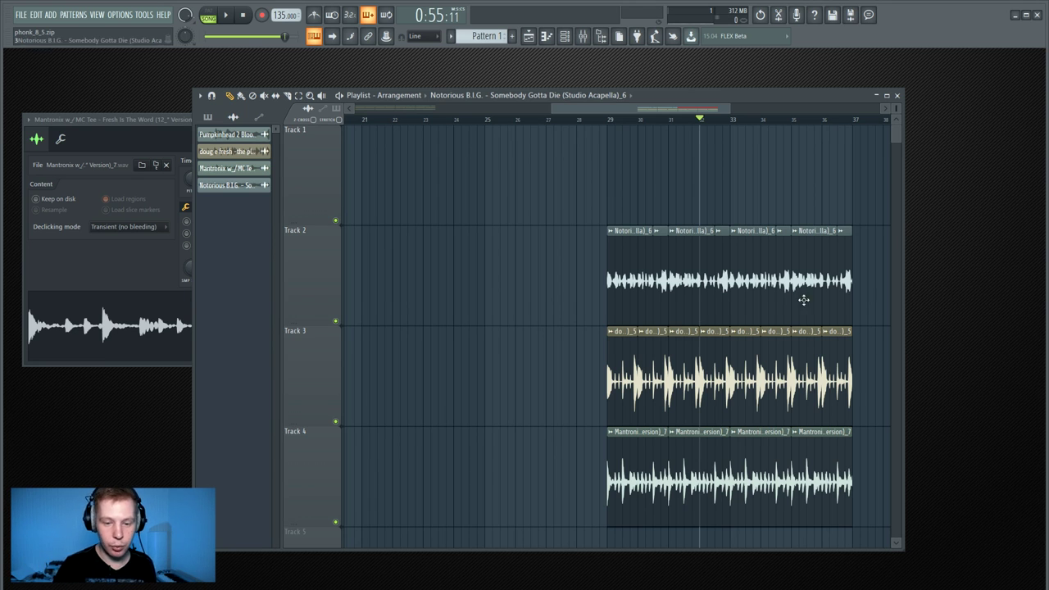
Slice the vocal and both drum tracks within the first beat of bar 29 and duplicate the opening slice as a stutter
{"action": "scroll", "coordinate": [613, 332], "scroll_direction": "up", "scroll_amount": 3}
{"action": "scroll", "coordinate": [623, 205], "scroll_direction": "up", "scroll_amount": 3}
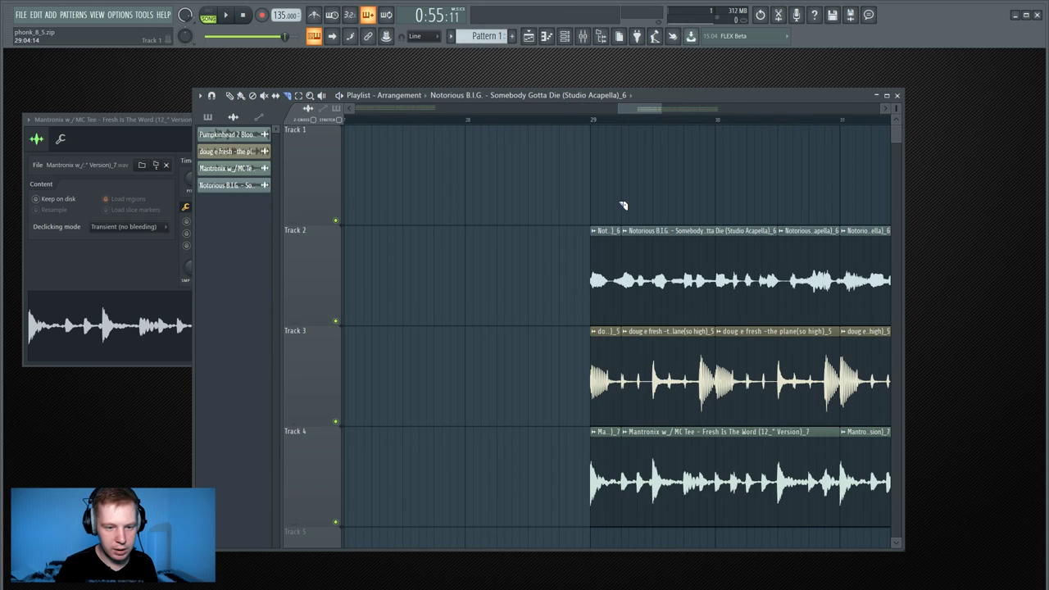
{"action": "scroll", "coordinate": [590, 279], "scroll_direction": "up", "scroll_amount": 3}
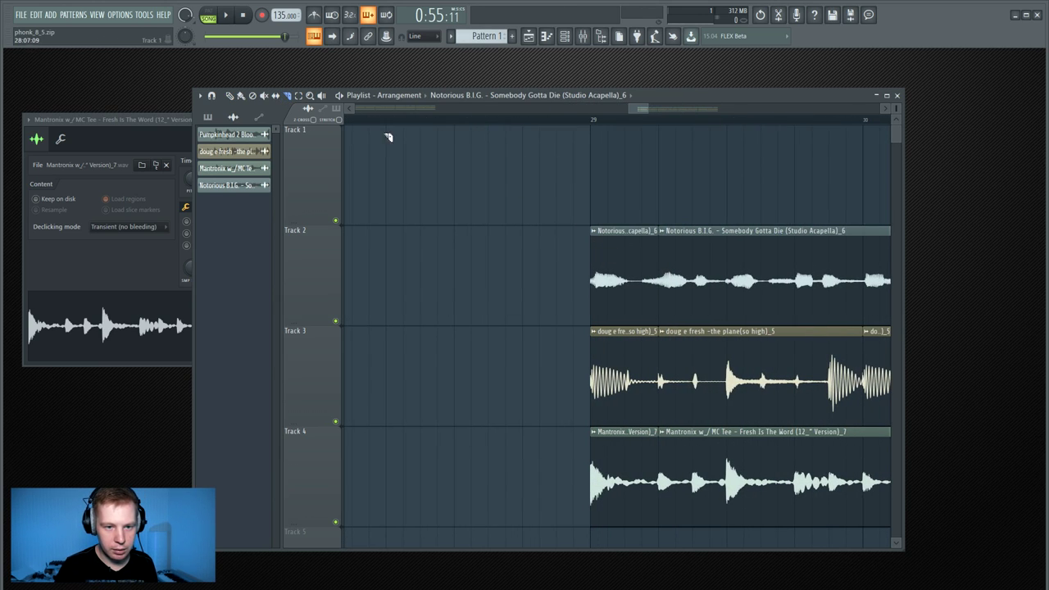
{"action": "left_click_drag", "start_coordinate": [546, 124], "coordinate": [626, 527]}
{"action": "left_click_drag", "start_coordinate": [651, 477], "coordinate": [621, 477]}
{"action": "key", "text": "ctrl+b"}
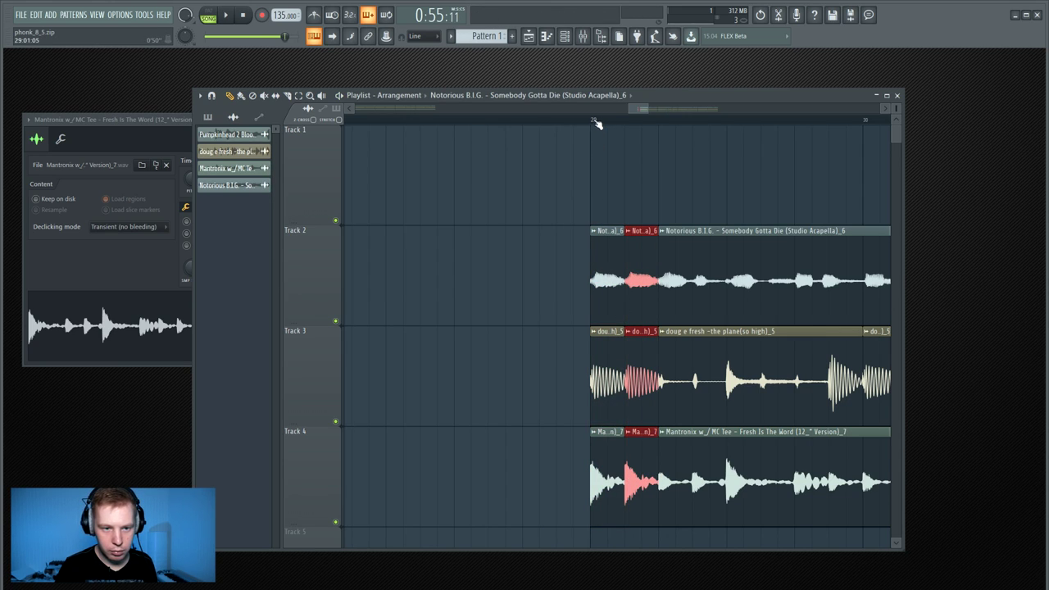
Play the vocal and drum section with the stutter from bar 29
{"action": "scroll", "coordinate": [540, 327], "scroll_direction": "down", "scroll_amount": 3}
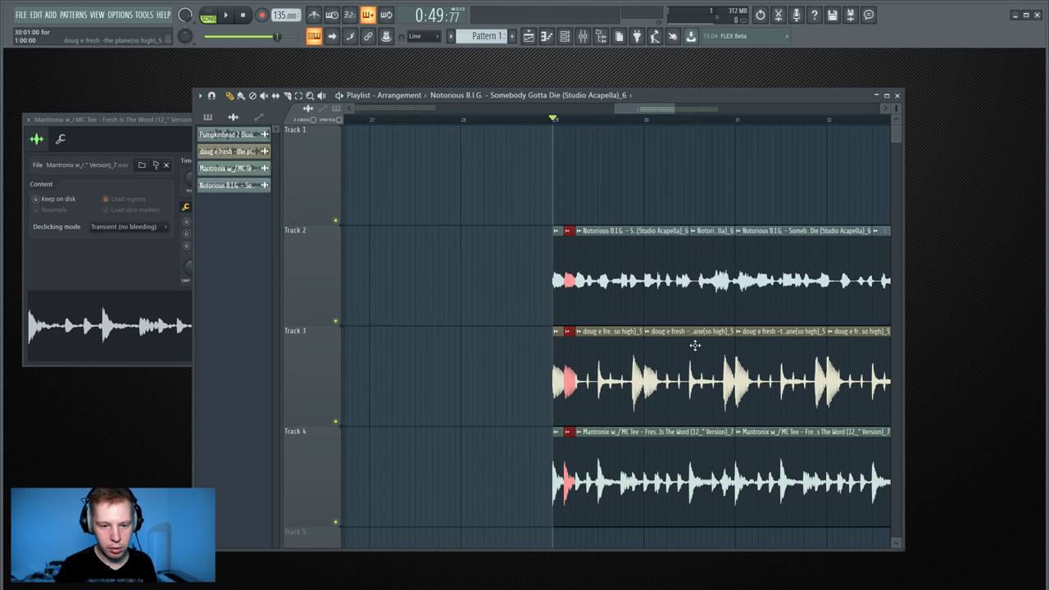
{"action": "key", "text": "space"}
{"action": "scroll", "coordinate": [733, 328], "scroll_direction": "up", "scroll_amount": 3}
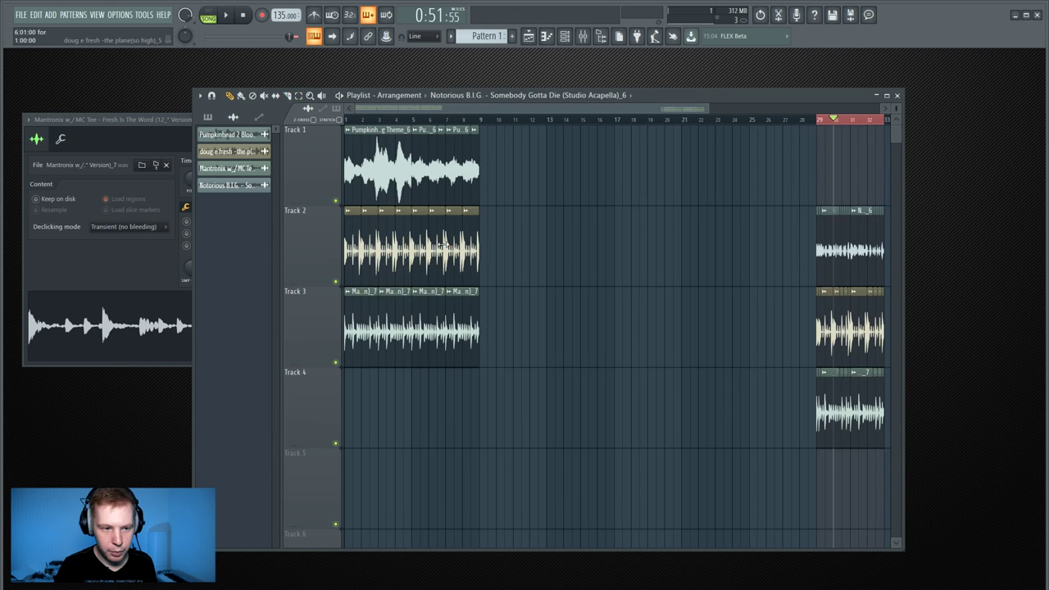
Delete the drum clips on Tracks 2 and 3 in bars 5 to 8 and place a copy of the vocal and drum section there
{"action": "right_click", "coordinate": [439, 243]}
{"action": "right_click", "coordinate": [446, 328]}
{"action": "left_click_drag", "start_coordinate": [852, 270], "coordinate": [455, 244]}
{"action": "key", "text": "space"}
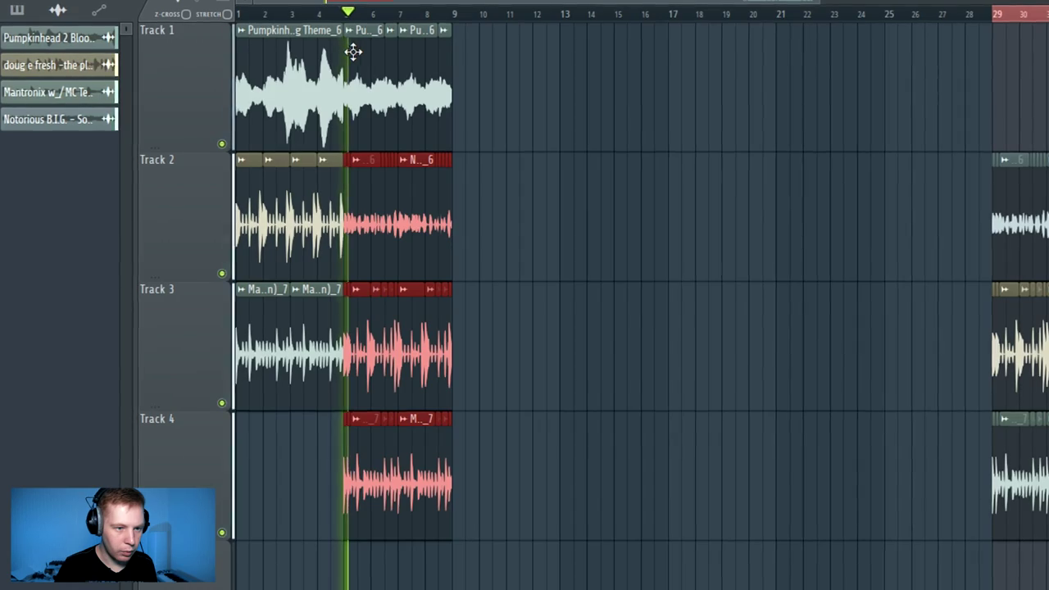
Select bars 5 to 8 as the playback loop and listen to the layered melody, vocal and drums
{"action": "scroll", "coordinate": [418, 142], "scroll_direction": "up", "scroll_amount": 4}
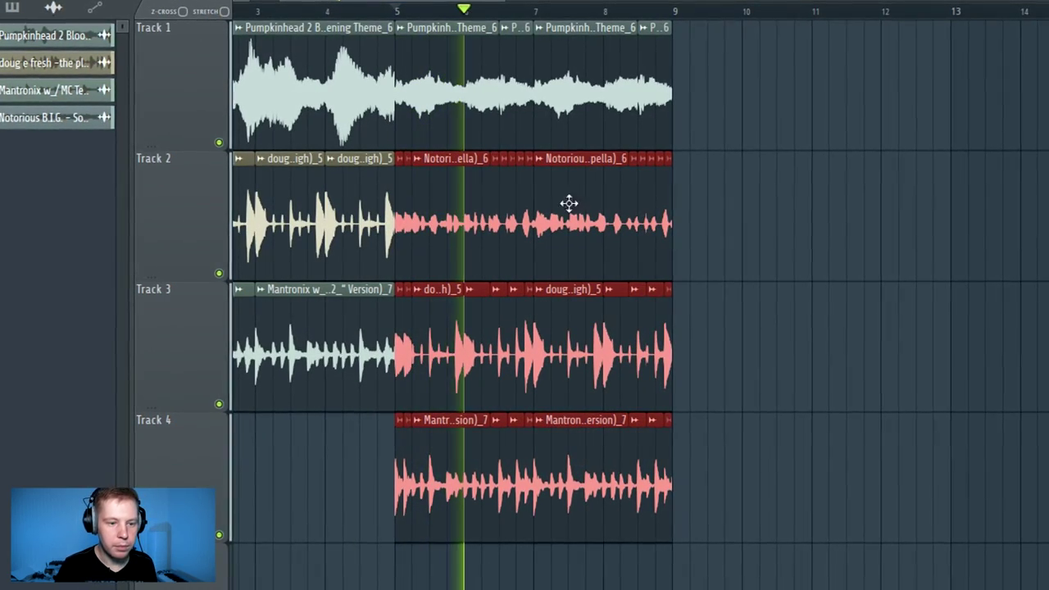
{"action": "left_click", "coordinate": [892, 206], "text": "ctrl"}
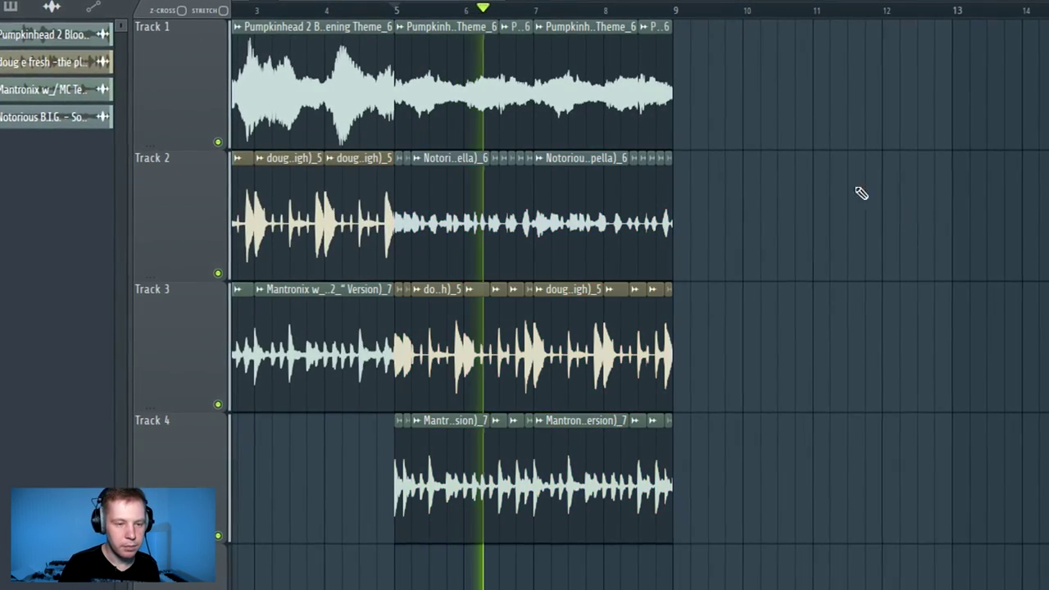
{"action": "mouse_move", "coordinate": [400, 11]}
{"action": "left_mouse_down"}
{"action": "mouse_move", "coordinate": [534, 32]}
{"action": "mouse_move", "coordinate": [394, 24]}
{"action": "left_mouse_up"}
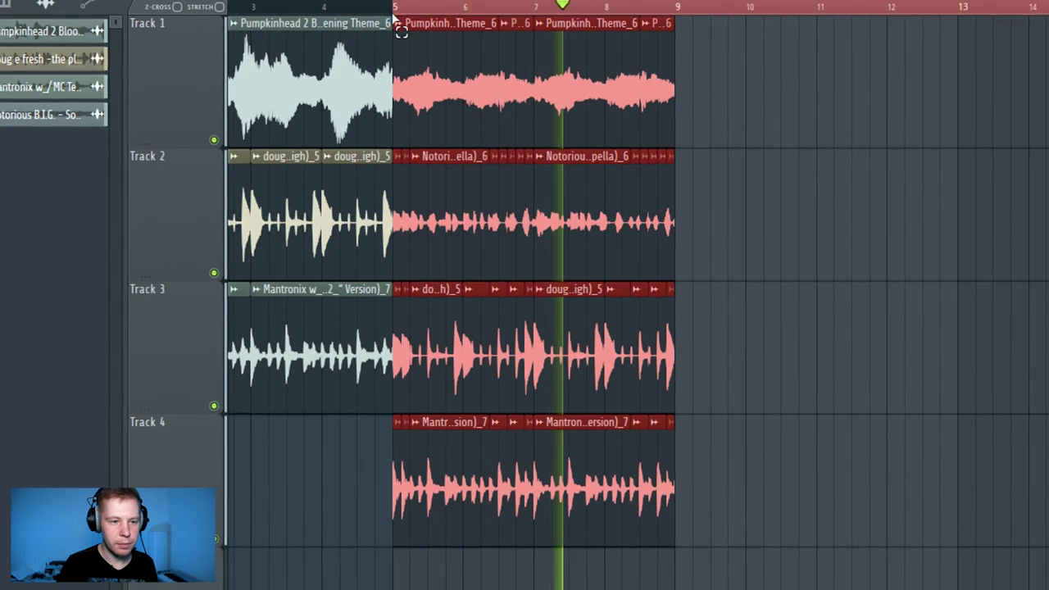
{"action": "scroll", "coordinate": [1013, 93], "scroll_direction": "down", "scroll_amount": 3}
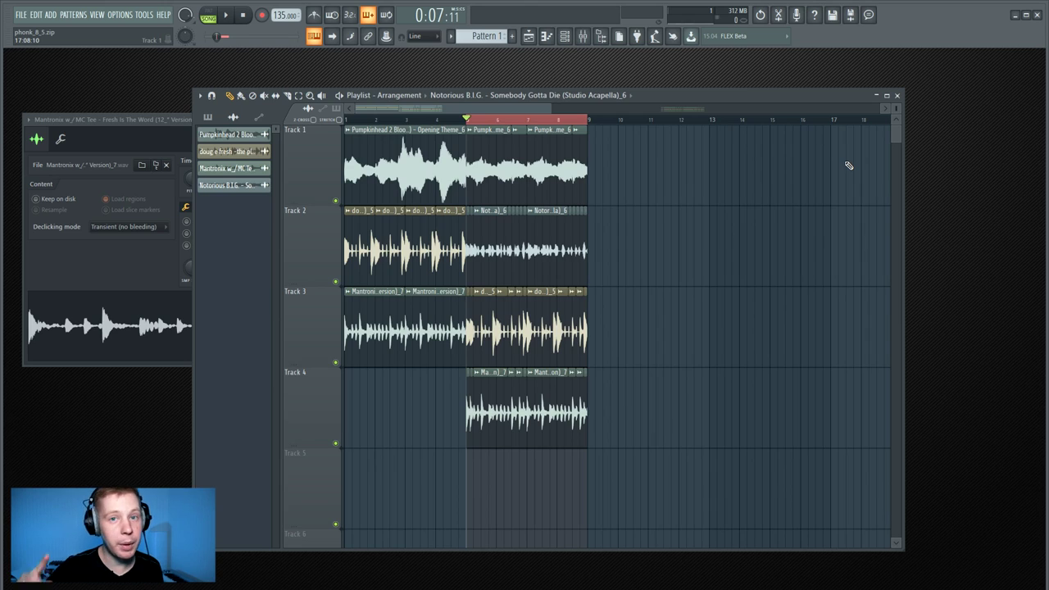
Route the doug e fresh drum channel to mixer Insert 1 and name that mixer track memph
{"action": "left_click", "coordinate": [573, 43]}
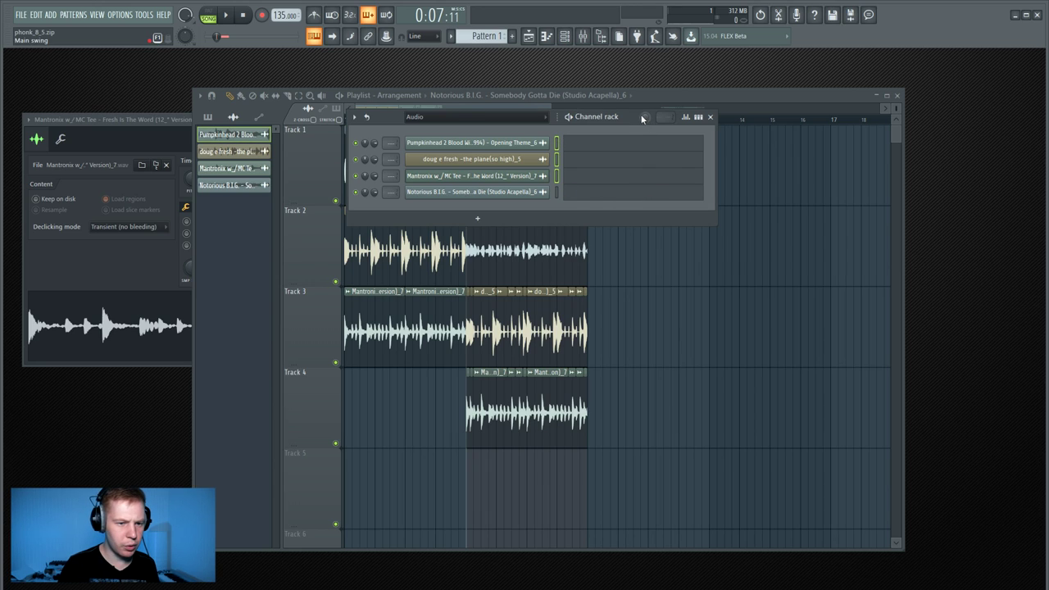
{"action": "left_click", "coordinate": [588, 41]}
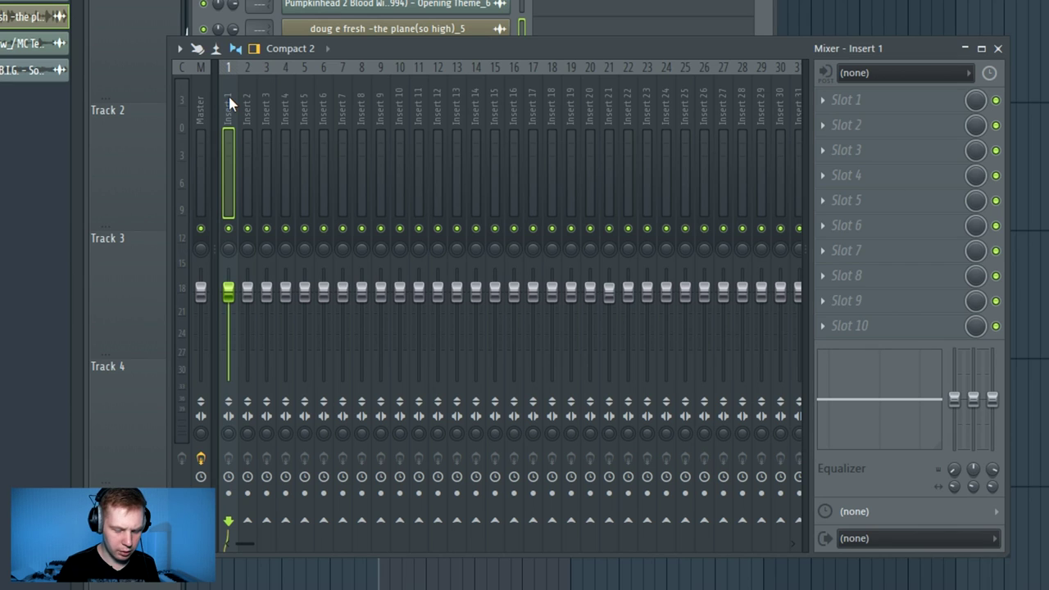
{"action": "key", "text": "ctrl+l"}
{"action": "key", "text": "F2"}
{"action": "type", "text": "me"}
{"action": "type", "text": "mph"}
{"action": "key", "text": "Return"}
{"action": "left_click", "coordinate": [248, 124]}
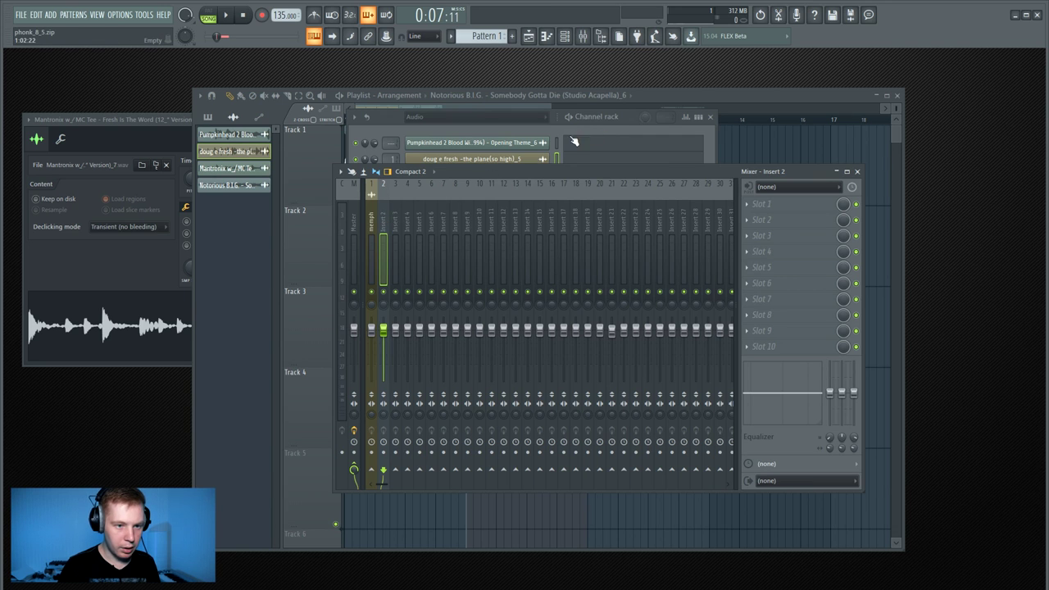
{"action": "left_click", "coordinate": [528, 164]}
{"action": "left_click", "coordinate": [388, 249]}
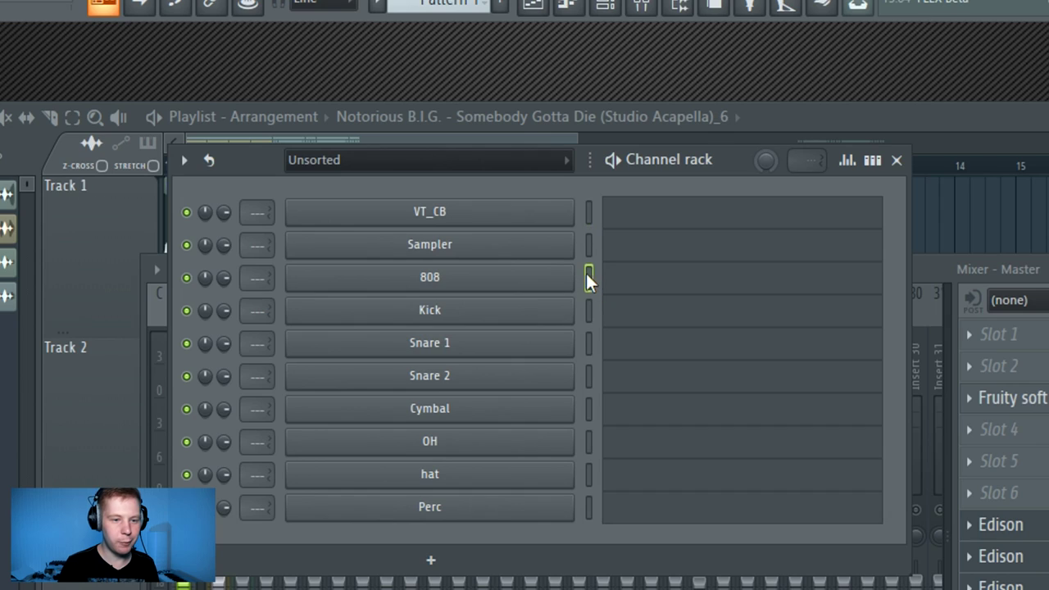
Audition the unsorted drum channels, from 808 and the snares through Cymbal, OH, hat and Perc
{"action": "left_click", "coordinate": [588, 270]}
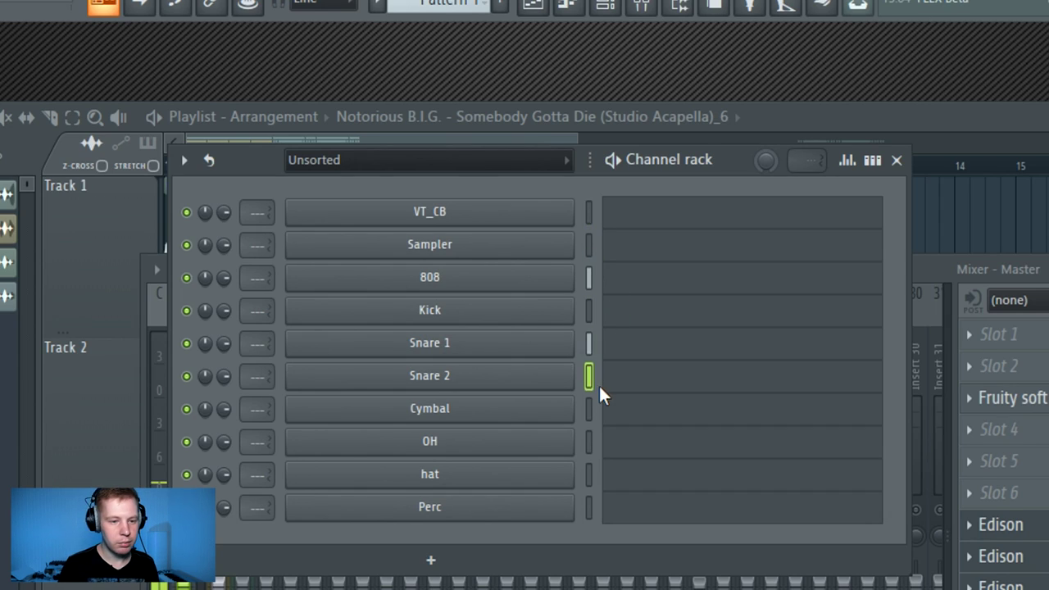
{"action": "left_click", "coordinate": [589, 408]}
{"action": "left_click", "coordinate": [589, 442]}
{"action": "left_click", "coordinate": [588, 474]}
{"action": "left_click", "coordinate": [588, 506]}
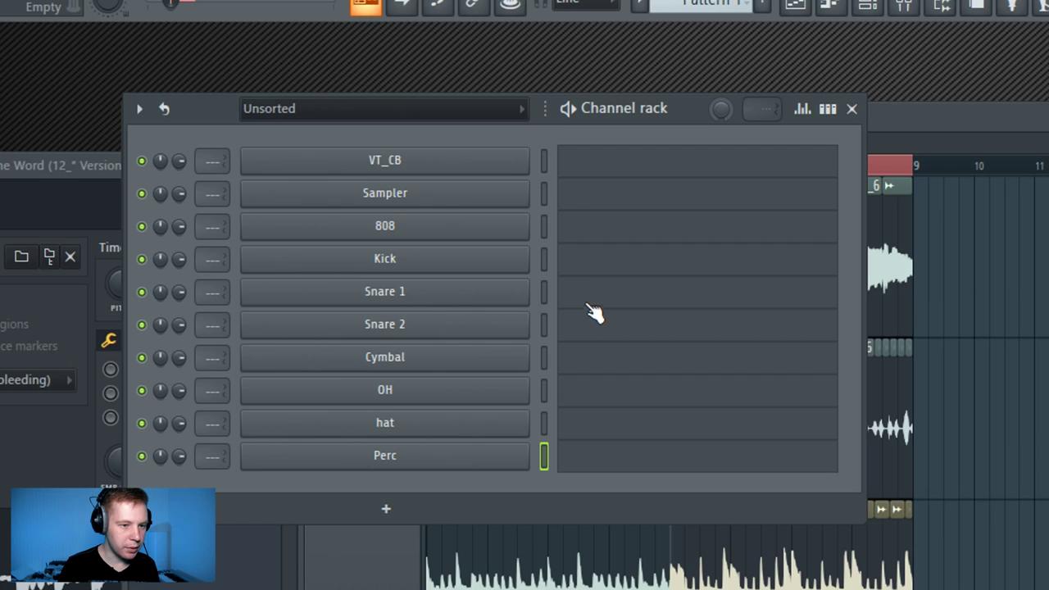
Place Snare 2 notes on C5 at beat three of bars 1 to 4 in Pattern 1 and play them
{"action": "left_click", "coordinate": [594, 309]}
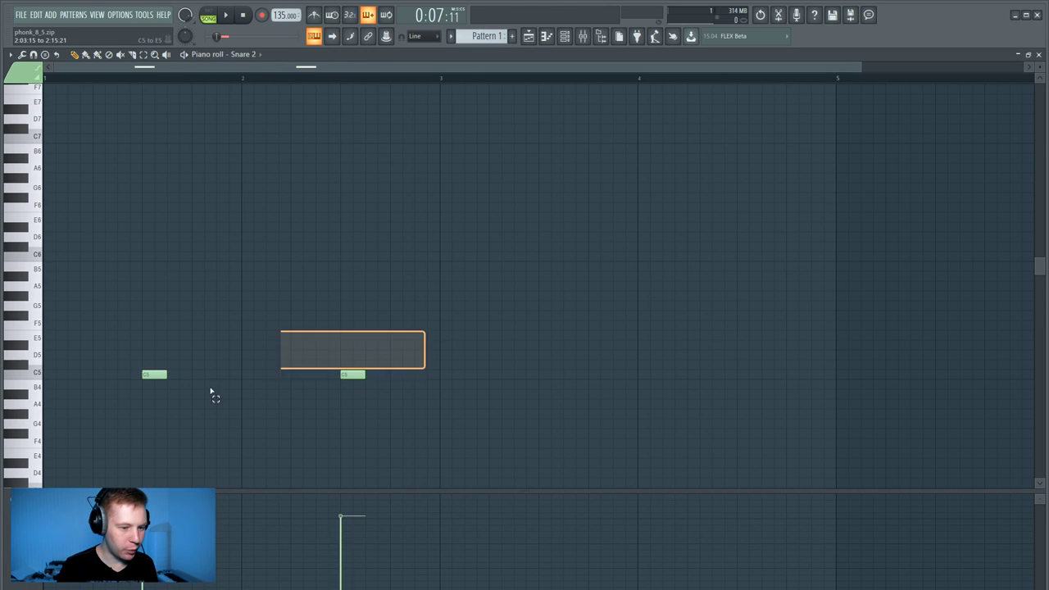
{"action": "key", "text": "space"}
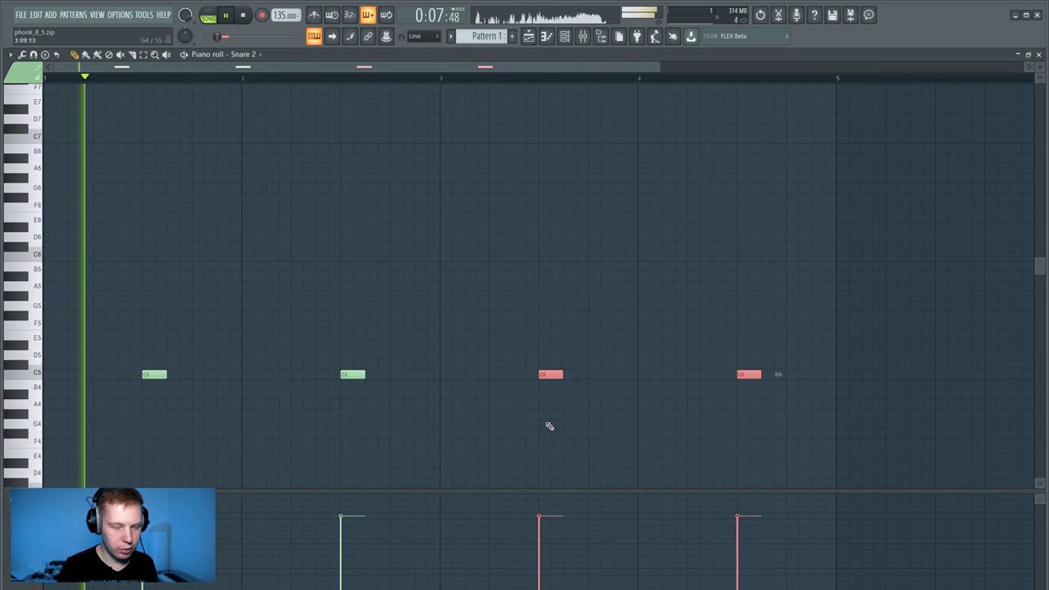
{"action": "right_click", "coordinate": [552, 423], "text": "ctrl"}
Shorten the Snare 2 sample's length and raise its boost in the precomputed effects
{"action": "scroll", "coordinate": [587, 402], "scroll_direction": "down", "scroll_amount": 1}
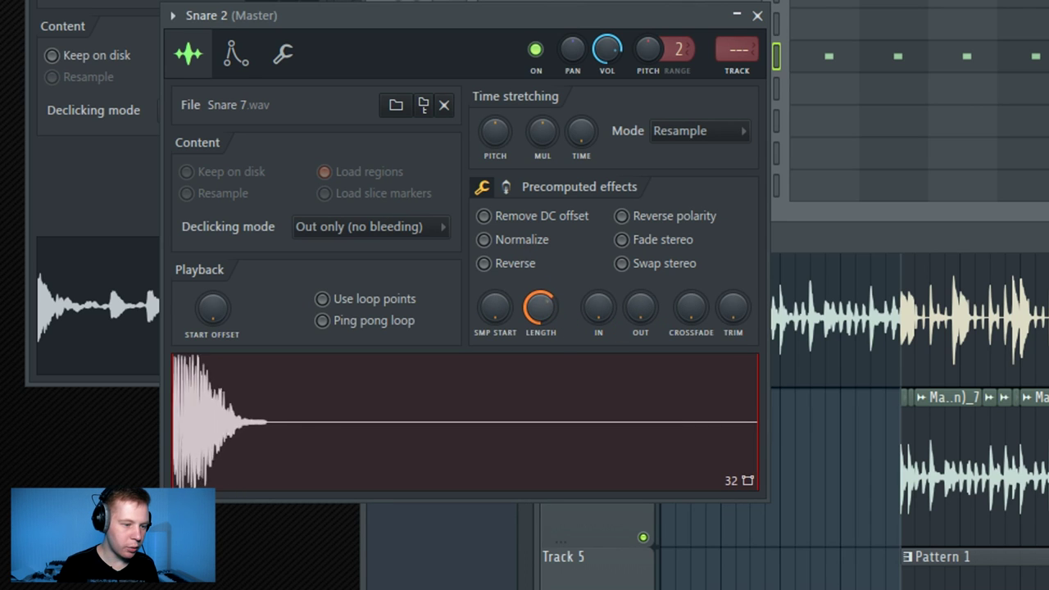
{"action": "left_click_drag", "start_coordinate": [540, 307], "coordinate": [549, 316]}
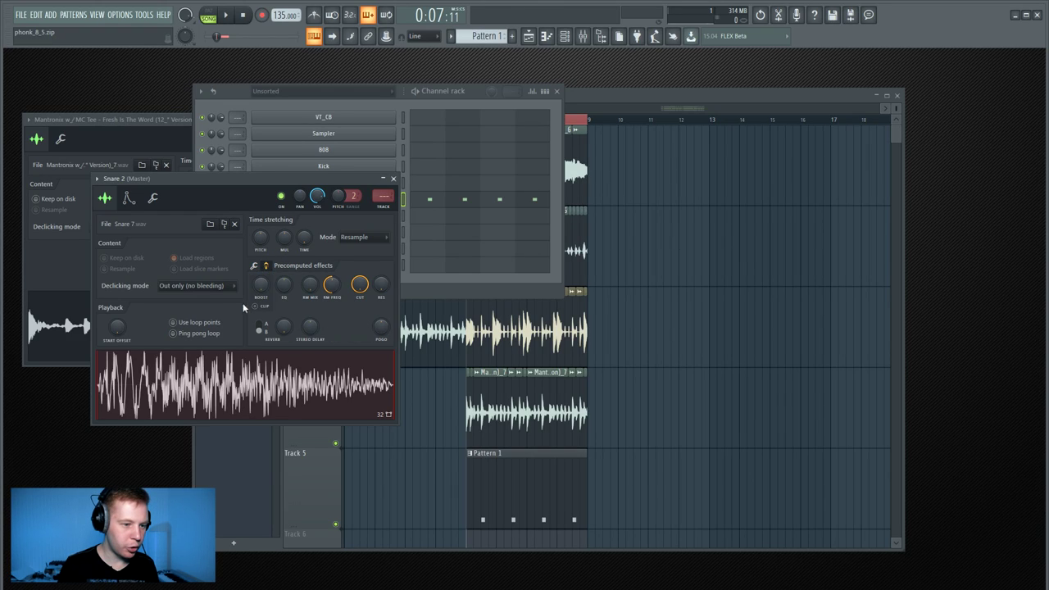
{"action": "left_click_drag", "start_coordinate": [260, 285], "coordinate": [261, 281]}
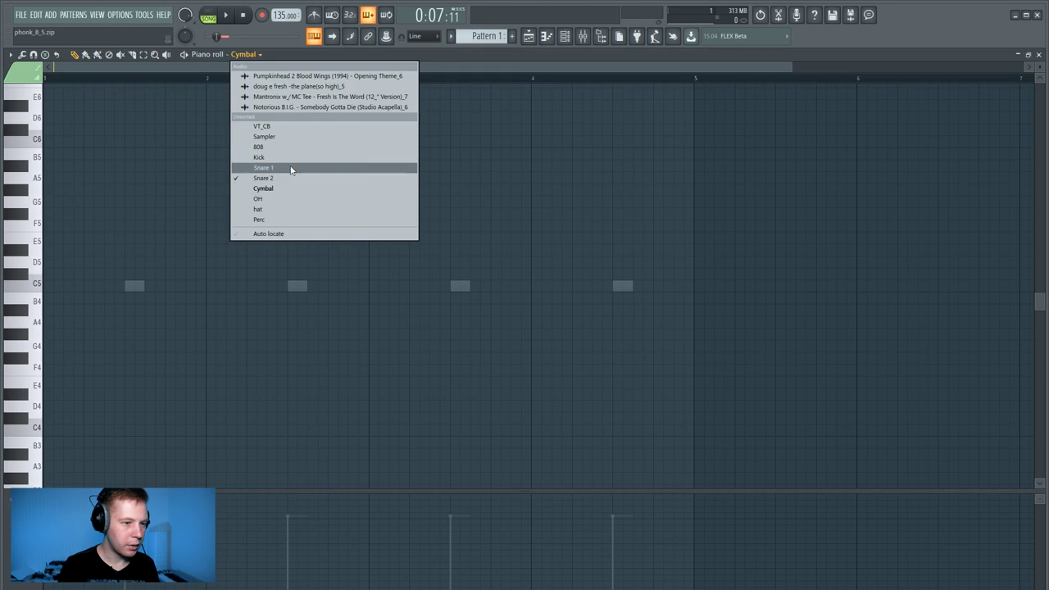
Add offbeat Snare 1 hits in bars 2 to 4, shorten the Snare 1 sample and give it a slight fade-out
{"action": "left_click", "coordinate": [290, 168]}
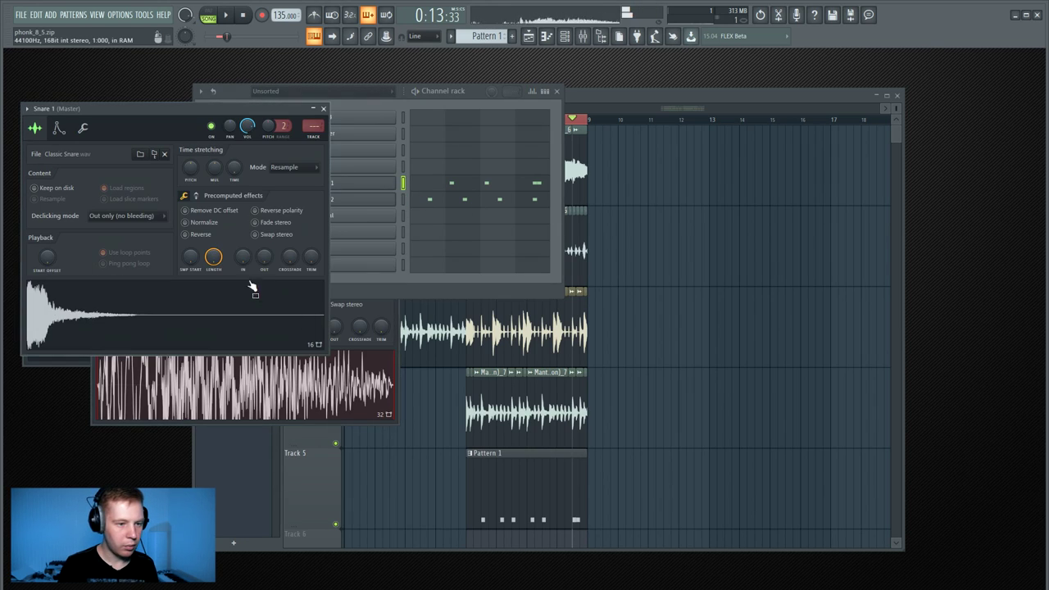
{"action": "mouse_move", "coordinate": [212, 257]}
{"action": "left_mouse_down"}
{"action": "mouse_move", "coordinate": [212, 278]}
{"action": "mouse_move", "coordinate": [213, 260]}
{"action": "left_mouse_up"}
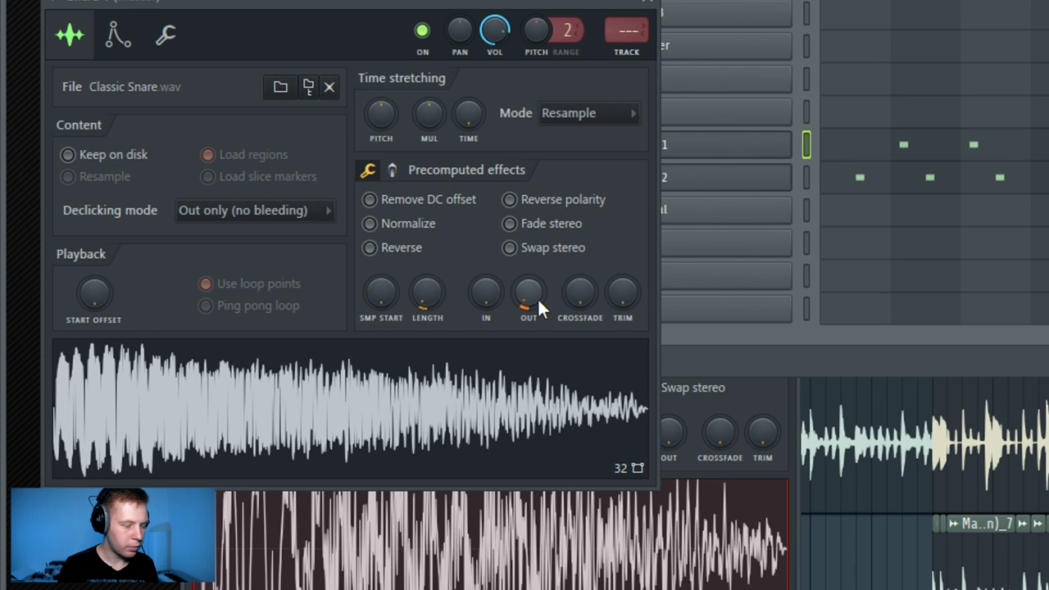
{"action": "left_click", "coordinate": [391, 170]}
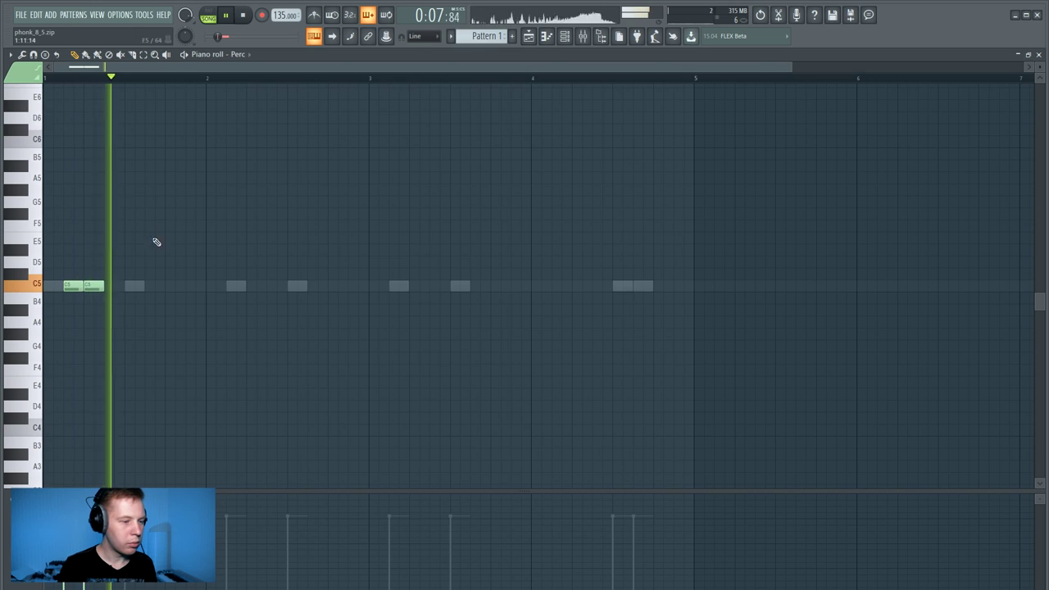
Place Perc notes on C5 at the second and third eighths of bar 1 and repeat the pair through bar 4
{"action": "left_click", "coordinate": [79, 288]}
{"action": "left_click_drag", "start_coordinate": [79, 291], "coordinate": [225, 295]}
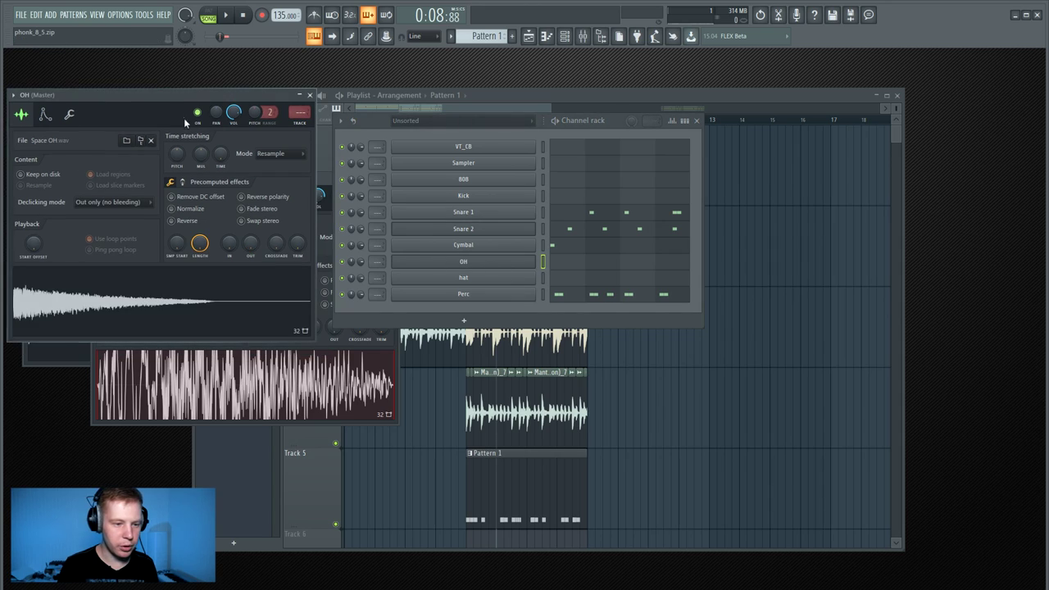
Set the OH volume envelope to maximum hold with minimum decay and sustain, and lower its release
{"action": "left_click_drag", "start_coordinate": [183, 118], "coordinate": [446, 159]}
{"action": "left_click", "coordinate": [308, 156]}
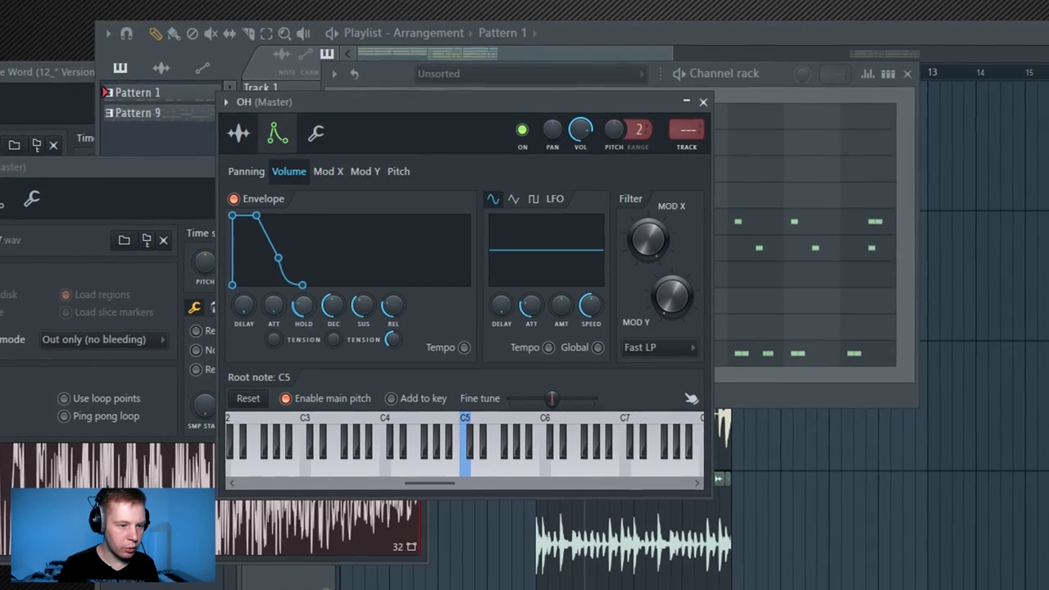
{"action": "left_click_drag", "start_coordinate": [304, 306], "coordinate": [332, 352]}
{"action": "left_click_drag", "start_coordinate": [363, 307], "coordinate": [363, 352]}
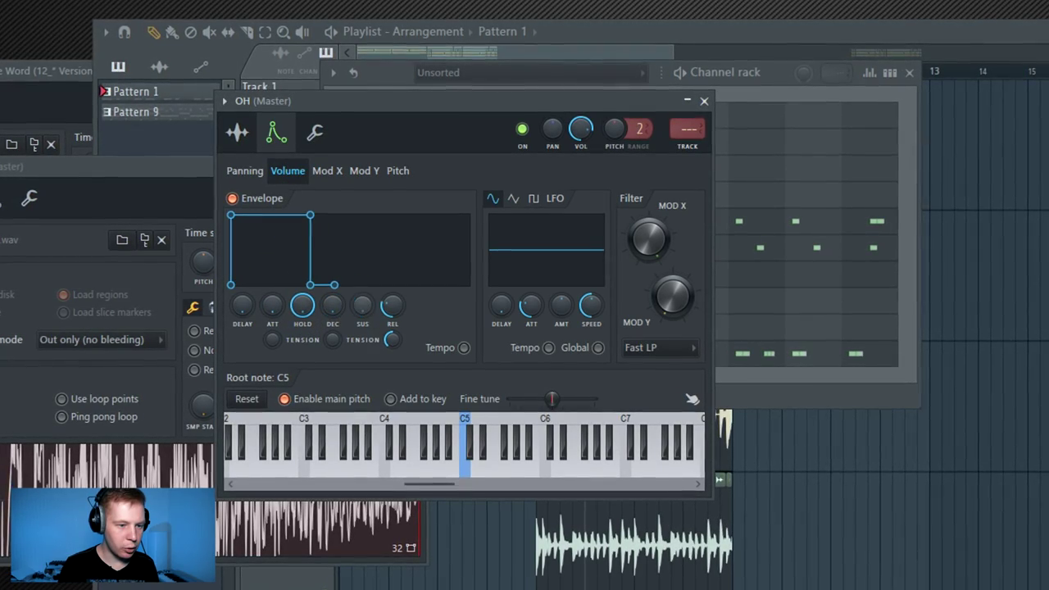
{"action": "left_click_drag", "start_coordinate": [394, 311], "coordinate": [393, 353]}
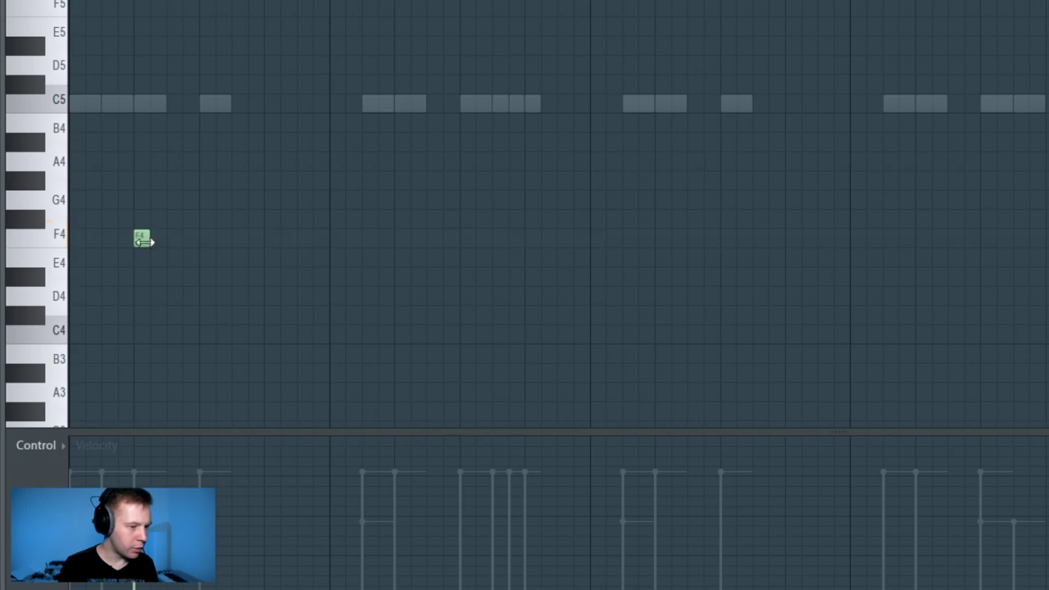
Add OH notes on F4 at beat two of bar 1 and at beat two and the sixth eighth of bar 3
{"action": "left_click_drag", "start_coordinate": [211, 255], "coordinate": [194, 255]}
{"action": "key", "text": "space"}
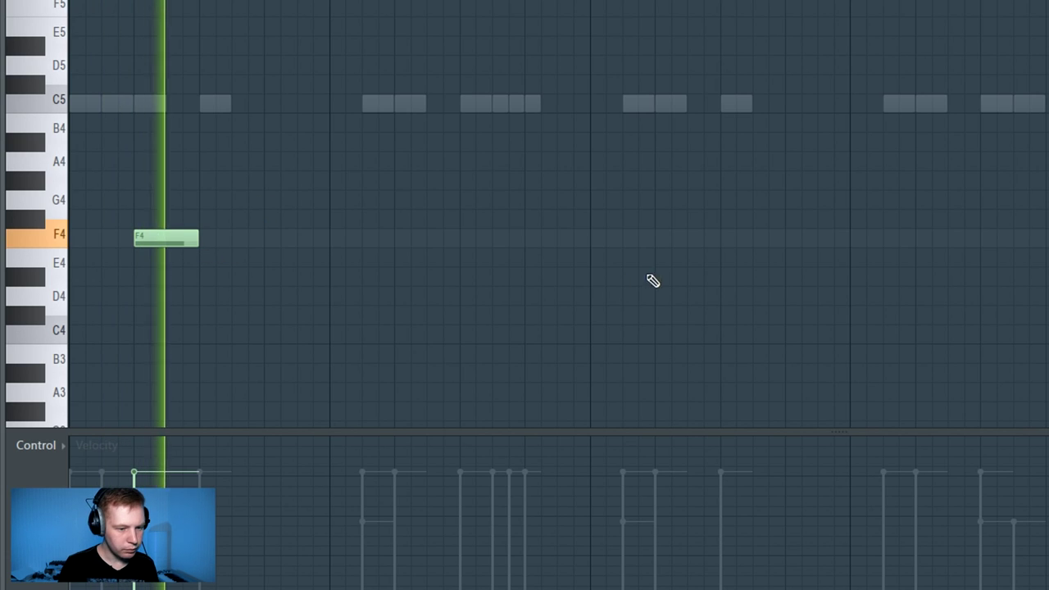
{"action": "left_click", "coordinate": [671, 237]}
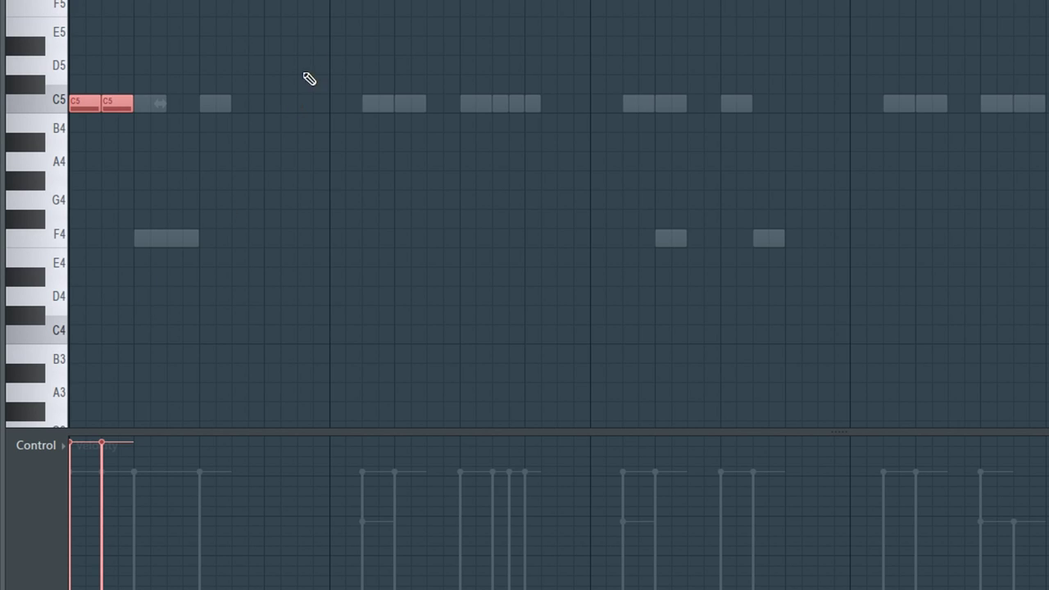
Repeat the pair of eighth-note hat hits on C5 until the end of bar 4
{"action": "key", "text": "ctrl+b"}
{"action": "key", "text": "ctrl+b"}
{"action": "key", "text": "ctrl+b"}
{"action": "key", "text": "ctrl+b"}
{"action": "key", "text": "ctrl+b"}
{"action": "key", "text": "ctrl+b"}
{"action": "key", "text": "ctrl+b"}
{"action": "key", "text": "ctrl+b"}
{"action": "key", "text": "ctrl+b"}
{"action": "key", "text": "ctrl+b"}
{"action": "key", "text": "ctrl+b"}
{"action": "key", "text": "ctrl+b"}
{"action": "key", "text": "ctrl+b"}
{"action": "key", "text": "ctrl+b"}
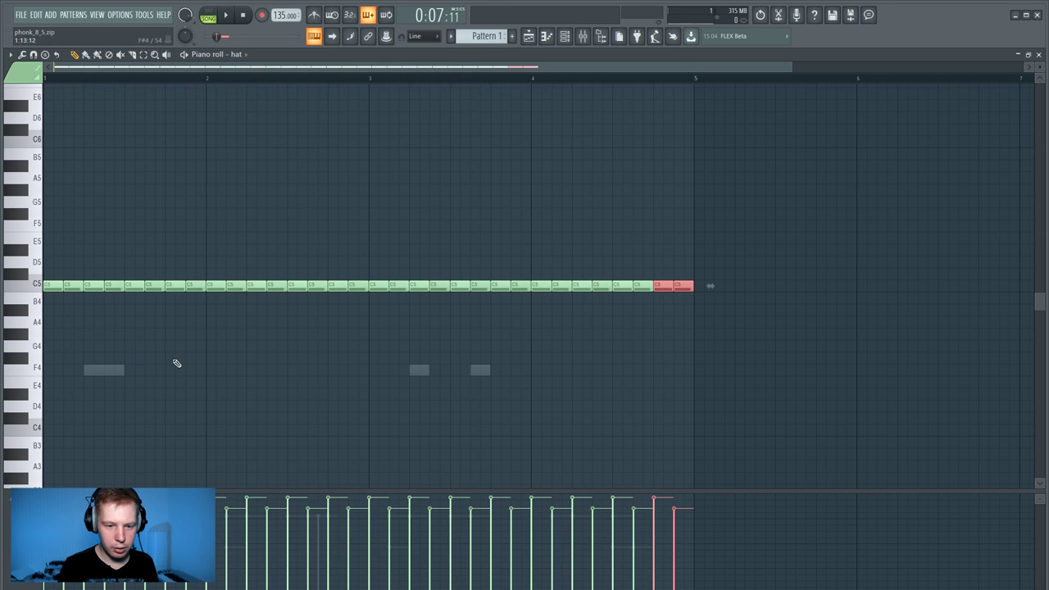
Turn the sixth eighth-note hat of bar 1 into a three-note triplet roll while the pattern plays
{"action": "key", "text": "ctrl+d"}
{"action": "key", "text": "space"}
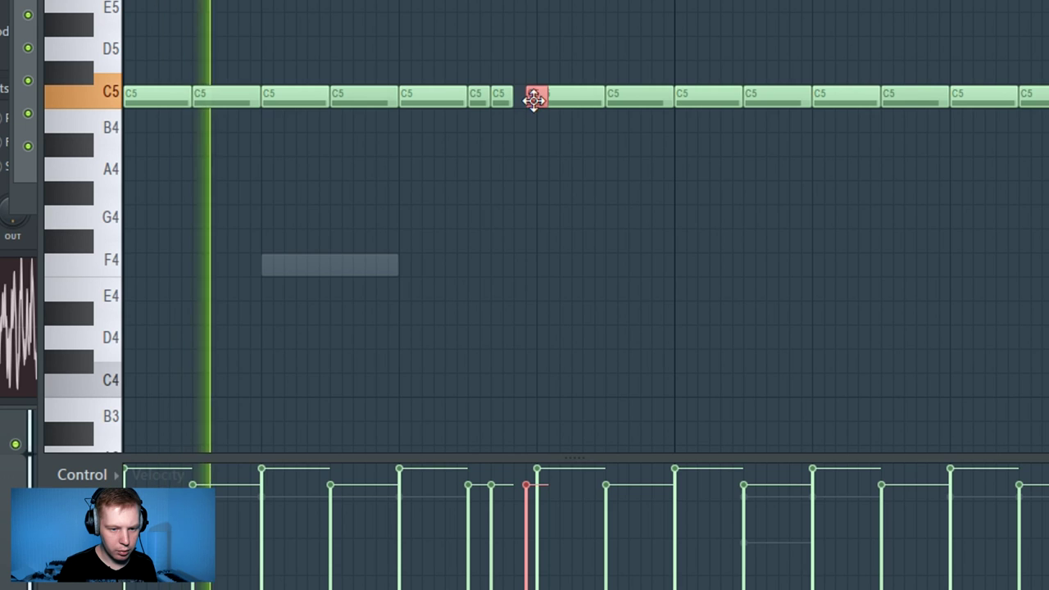
{"action": "left_click_drag", "start_coordinate": [534, 100], "coordinate": [522, 99]}
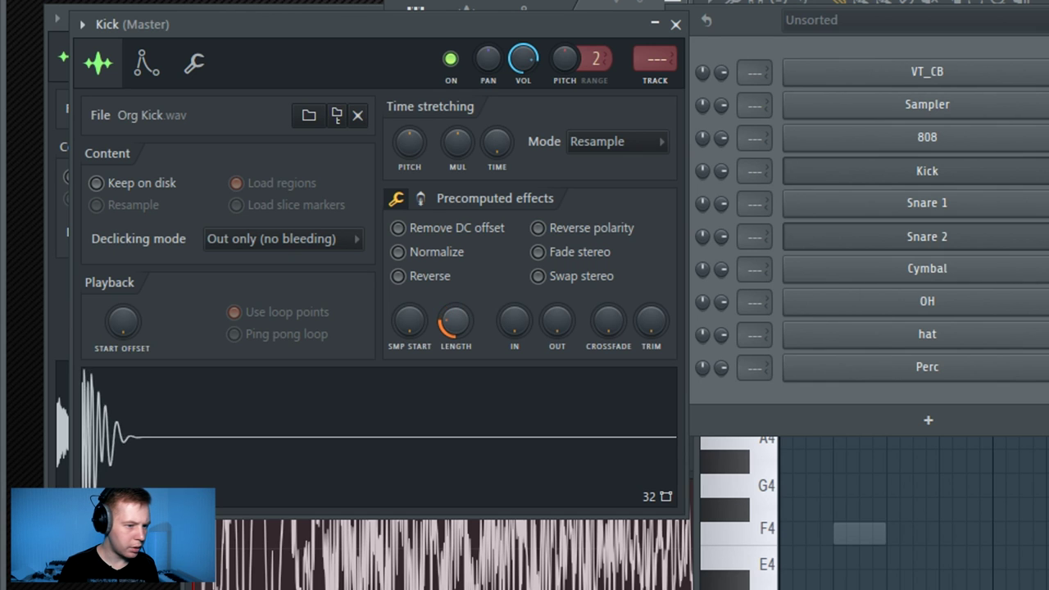
Shorten the Kick sample's length and raise its boost in the precomputed effects
{"action": "mouse_move", "coordinate": [455, 323]}
{"action": "left_mouse_down"}
{"action": "mouse_move", "coordinate": [451, 303]}
{"action": "mouse_move", "coordinate": [449, 323]}
{"action": "left_mouse_up"}
{"action": "left_click", "coordinate": [420, 199]}
{"action": "left_click_drag", "start_coordinate": [411, 237], "coordinate": [410, 228]}
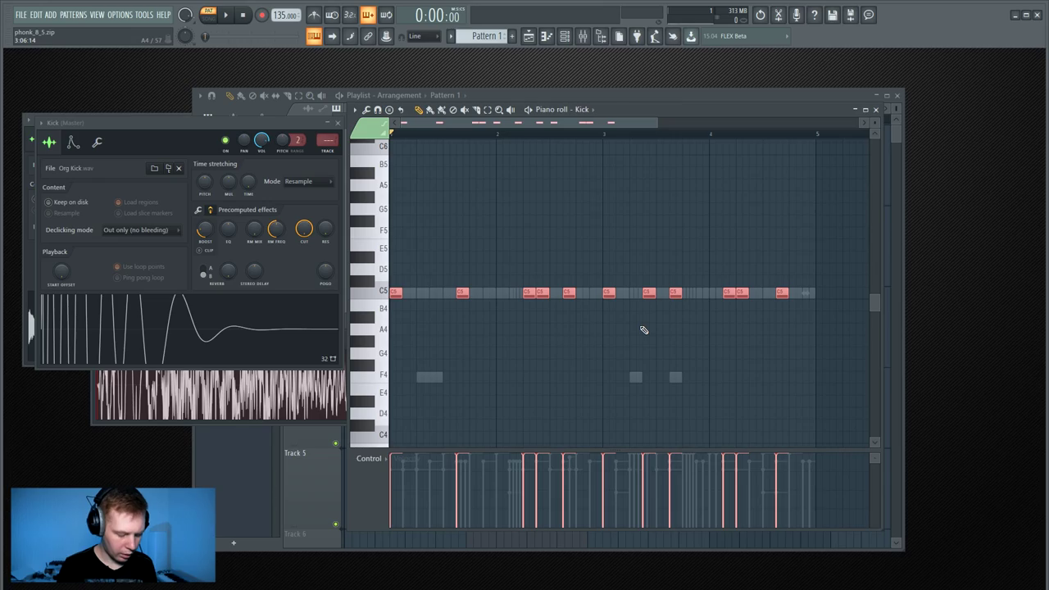
Move the kick notes from Pattern 1 into Pattern 2 and place Pattern 2 on Track 6 at bar 5
{"action": "key", "text": "KP_Add"}
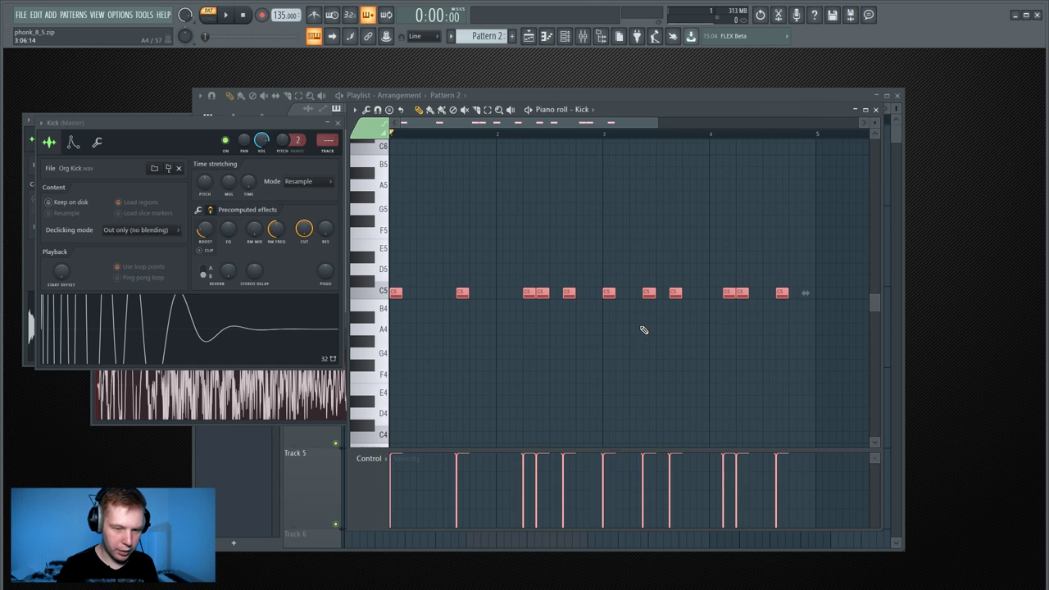
{"action": "left_click", "coordinate": [529, 42]}
{"action": "scroll", "coordinate": [513, 456], "scroll_direction": "down", "scroll_amount": 4}
Extend the kick notes of Pattern 2 to eight bars with a fast fill in bar 8, and play the section
{"action": "key", "text": "F7"}
{"action": "scroll", "coordinate": [470, 344], "scroll_direction": "down", "scroll_amount": 2}
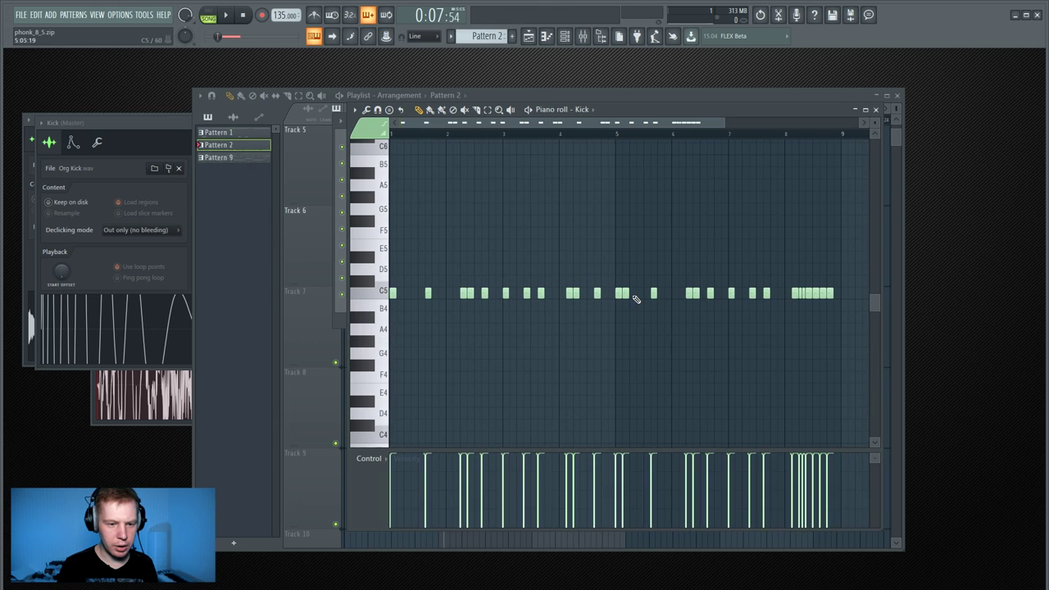
{"action": "key", "text": "space"}
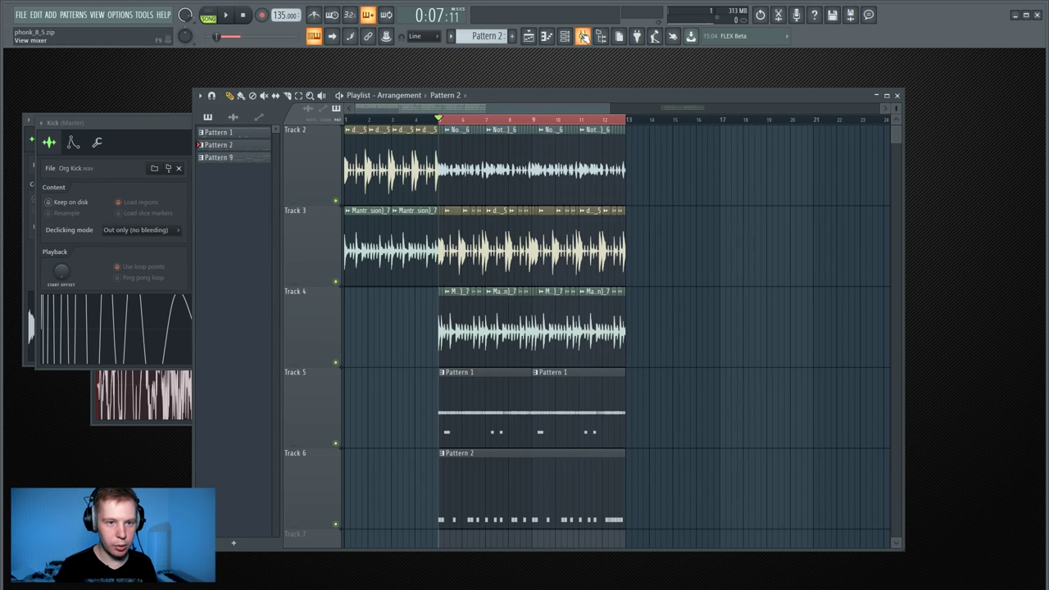
Lay out a repeating D#, A#, F# and B guide line in the 808 piano roll, two bars per cycle
{"action": "left_click", "coordinate": [583, 38]}
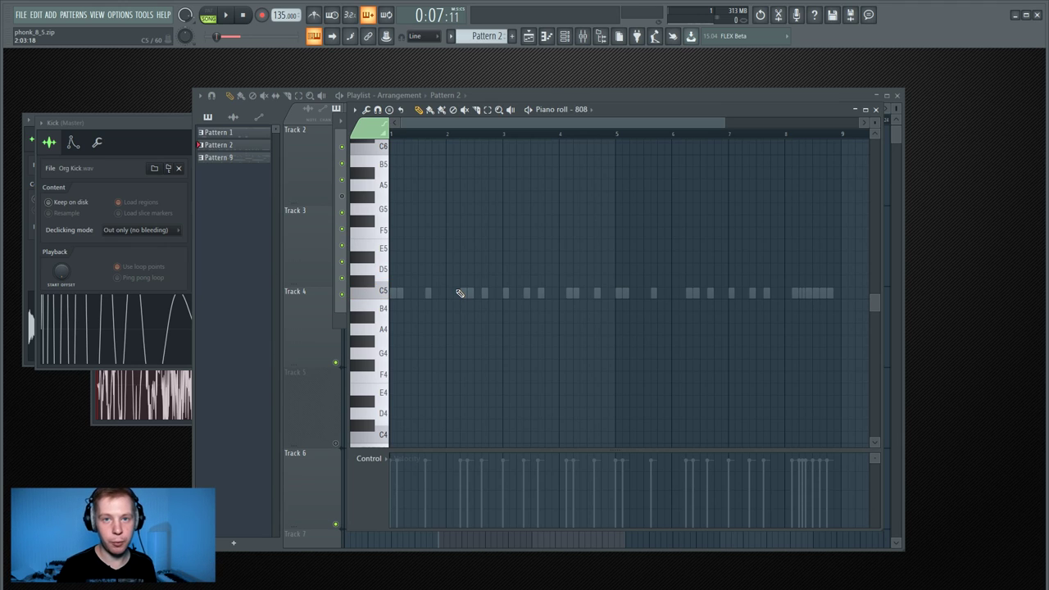
{"action": "scroll", "coordinate": [459, 308], "scroll_direction": "up", "scroll_amount": 3}
{"action": "scroll", "coordinate": [464, 314], "scroll_direction": "down", "scroll_amount": 2}
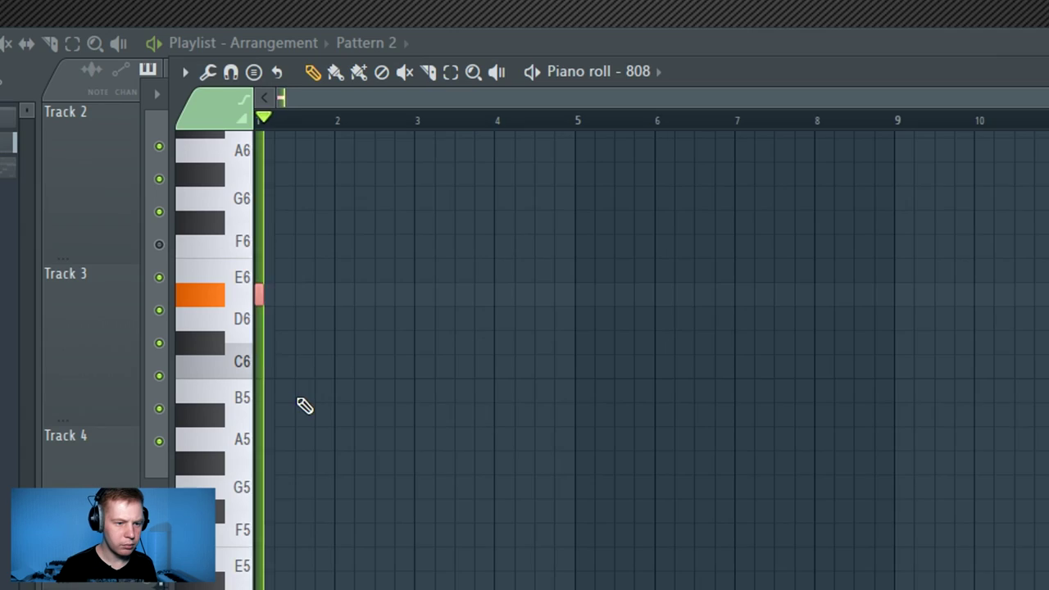
{"action": "scroll", "coordinate": [410, 273], "scroll_direction": "up", "scroll_amount": 3}
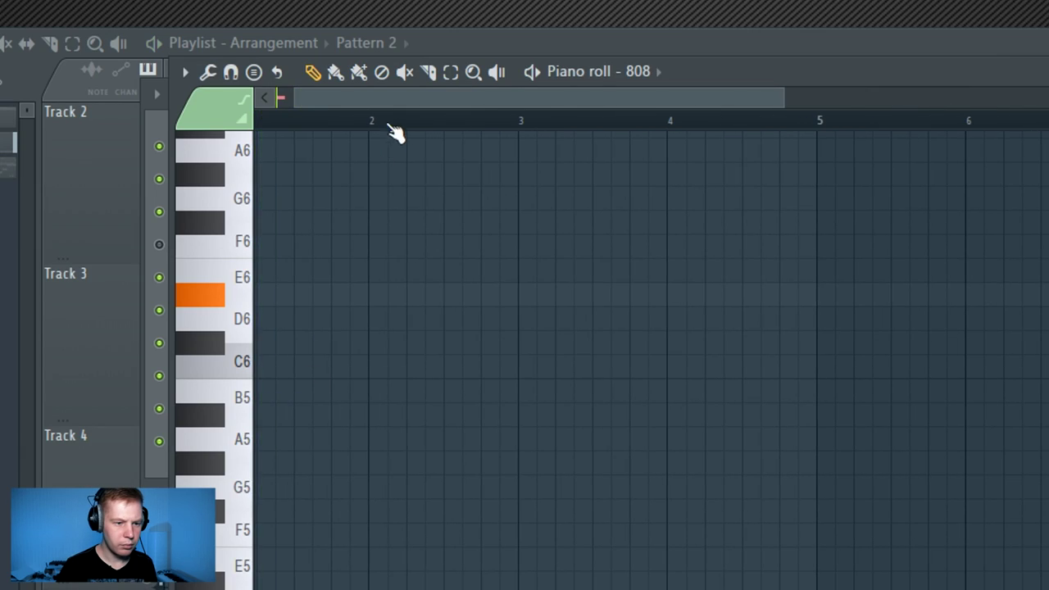
{"action": "left_click_drag", "start_coordinate": [456, 124], "coordinate": [447, 123]}
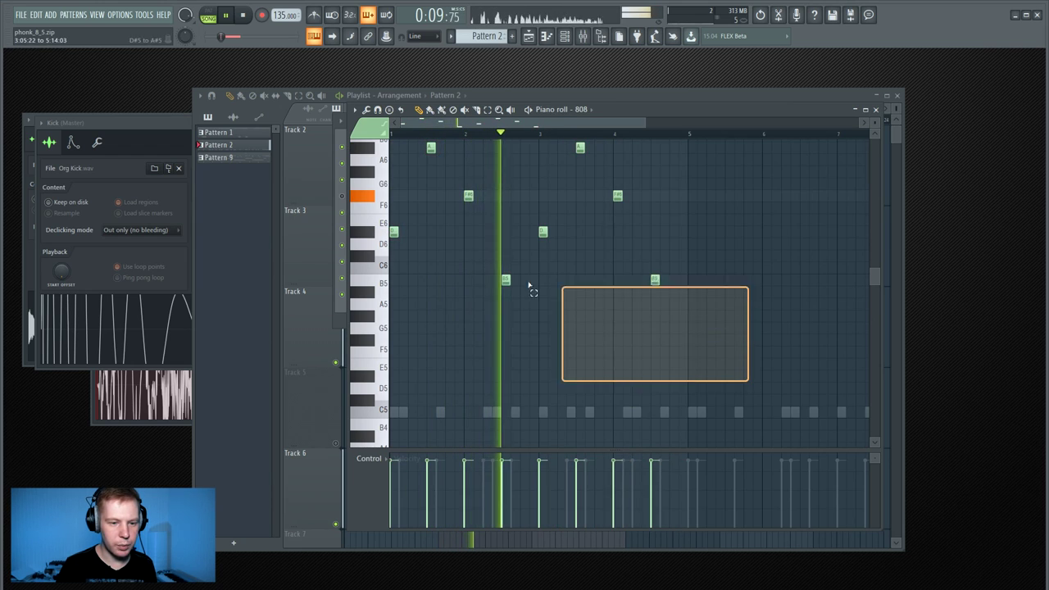
{"action": "key", "text": "ctrl+a"}
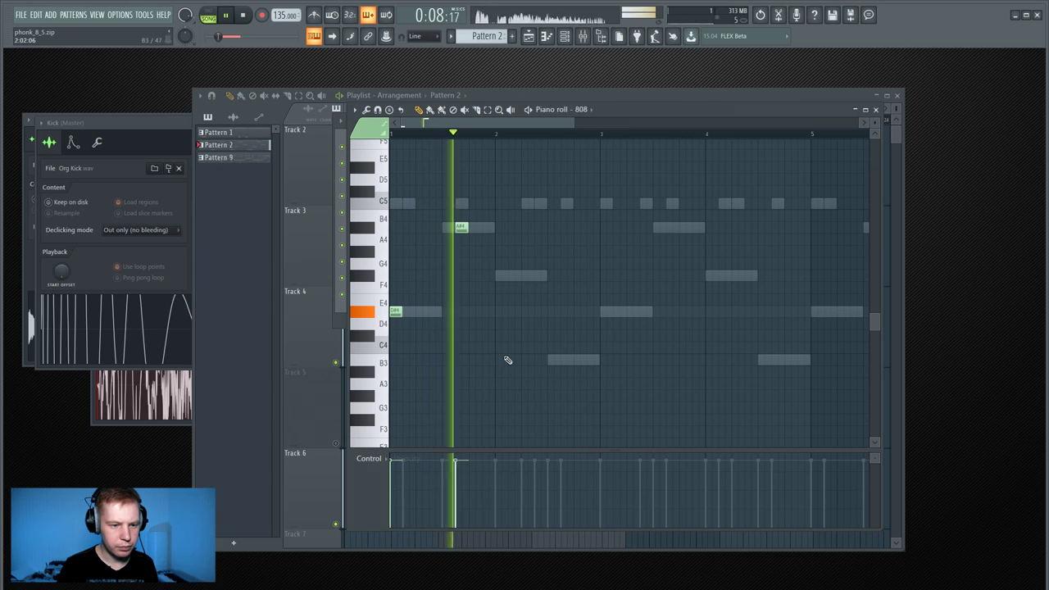
Place short 808 notes on the kick hits, using D#4, A#4, paired F#4 and B3 as set by the ghost guide line
{"action": "left_click_drag", "start_coordinate": [559, 313], "coordinate": [606, 315]}
{"action": "left_click", "coordinate": [654, 361], "text": "ctrl"}
{"action": "key", "text": "space"}
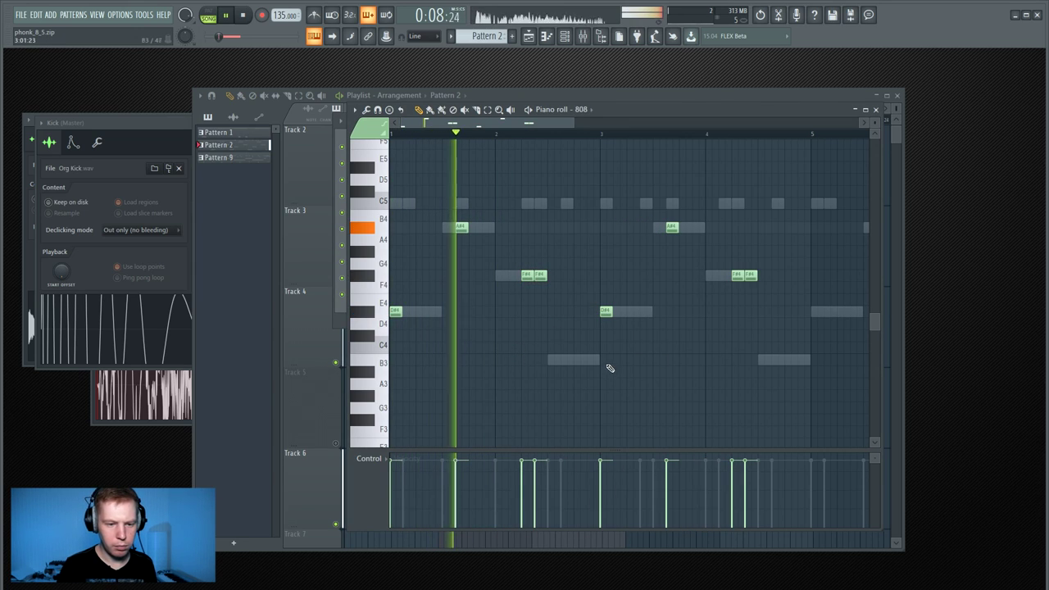
{"action": "left_click", "coordinate": [566, 360]}
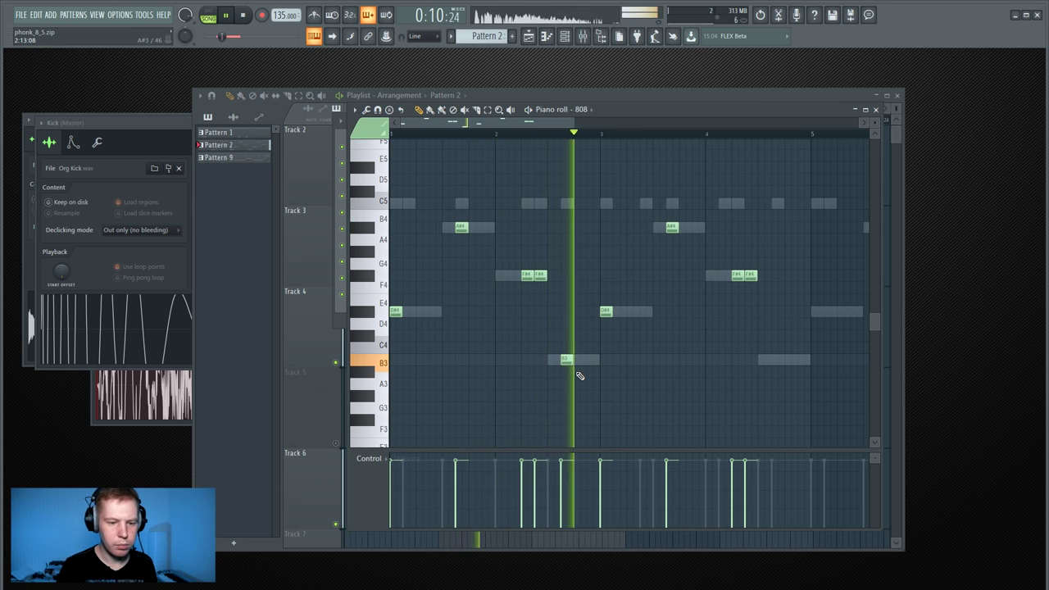
{"action": "key", "text": "space"}
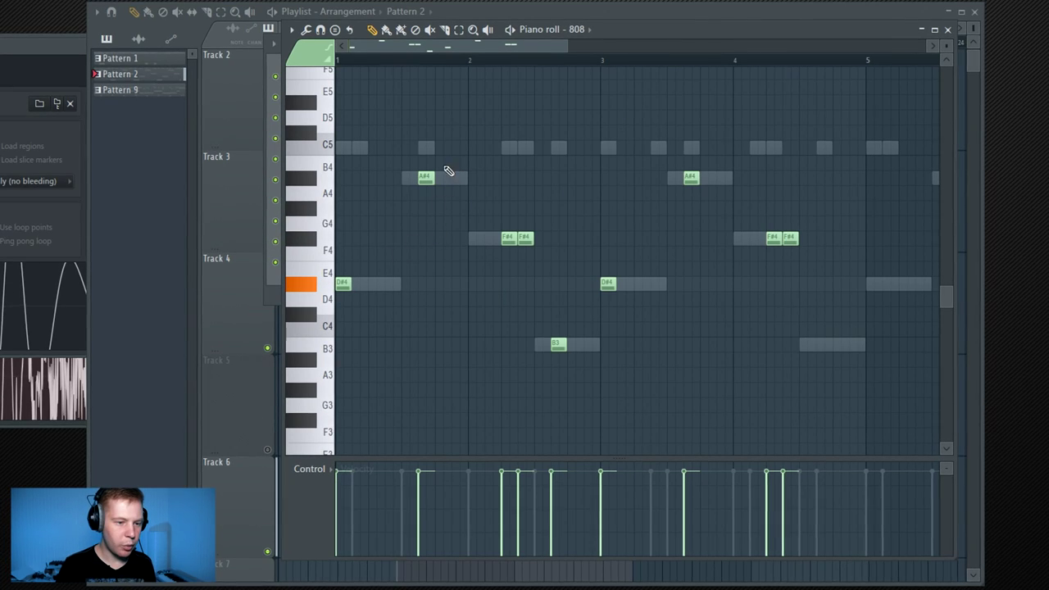
Turn the A#4 note in bar 1 into a slide note and lower it one octave to A#3
{"action": "left_click_drag", "start_coordinate": [451, 153], "coordinate": [412, 246]}
{"action": "left_click", "coordinate": [420, 289], "text": "ctrl"}
{"action": "left_click_drag", "start_coordinate": [433, 179], "coordinate": [424, 180]}
{"action": "double_click", "coordinate": [421, 180]}
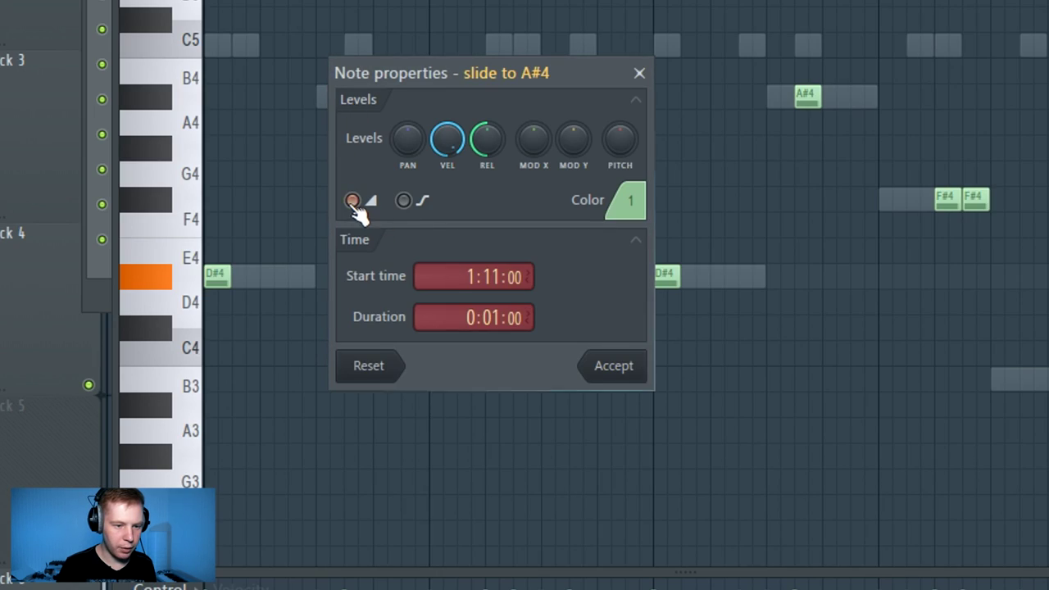
{"action": "left_click", "coordinate": [621, 366]}
{"action": "key", "text": "ctrl+Down"}
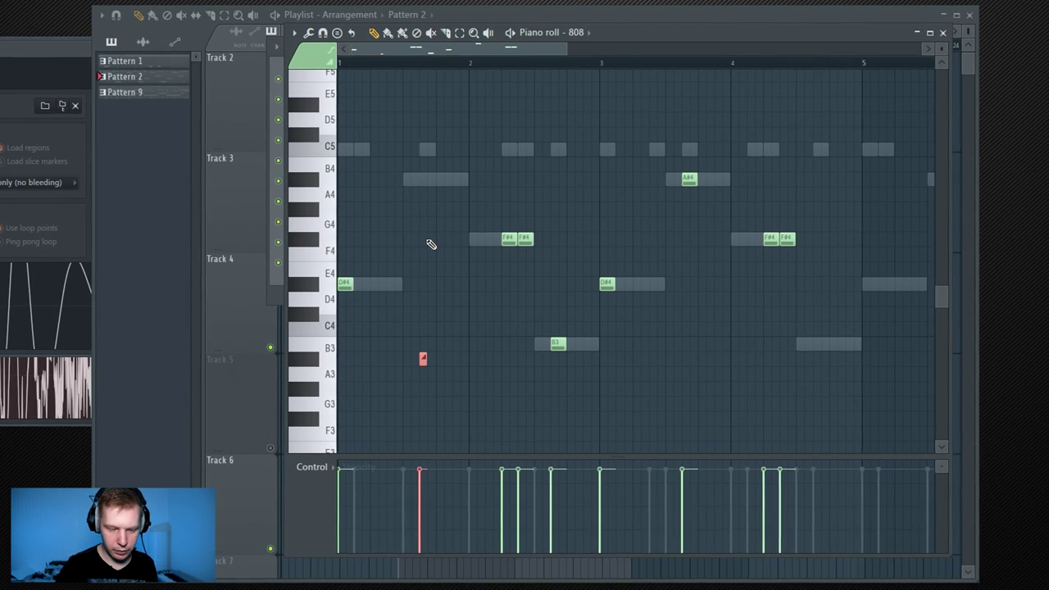
Add a second D#4 note before the bar 1 slide and make the bar 2 B3 a slide note, auditioning the line
{"action": "key", "text": "space"}
{"action": "left_click", "coordinate": [412, 222], "text": "ctrl"}
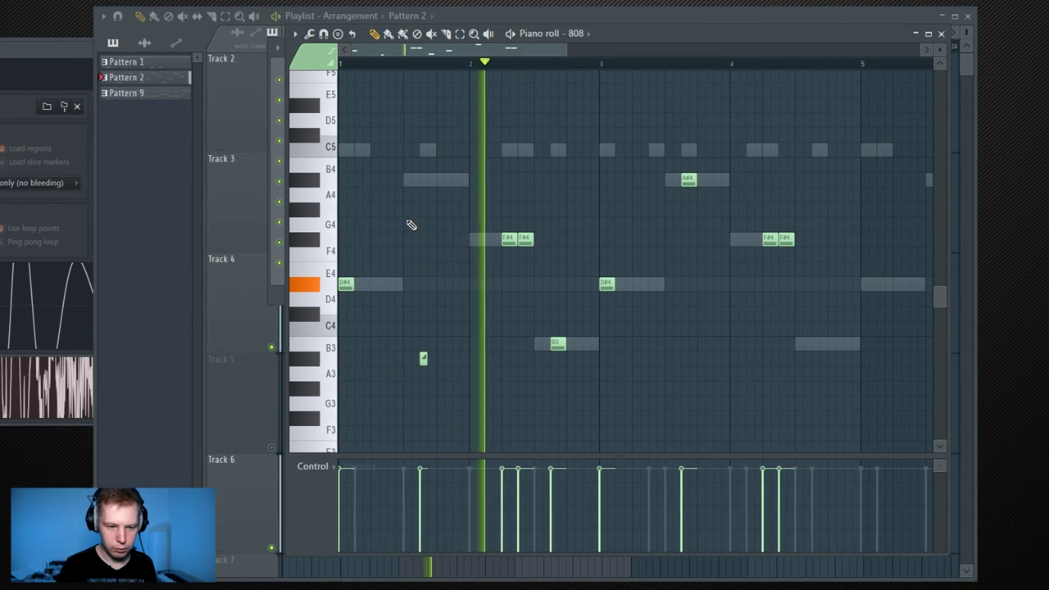
{"action": "key", "text": "space"}
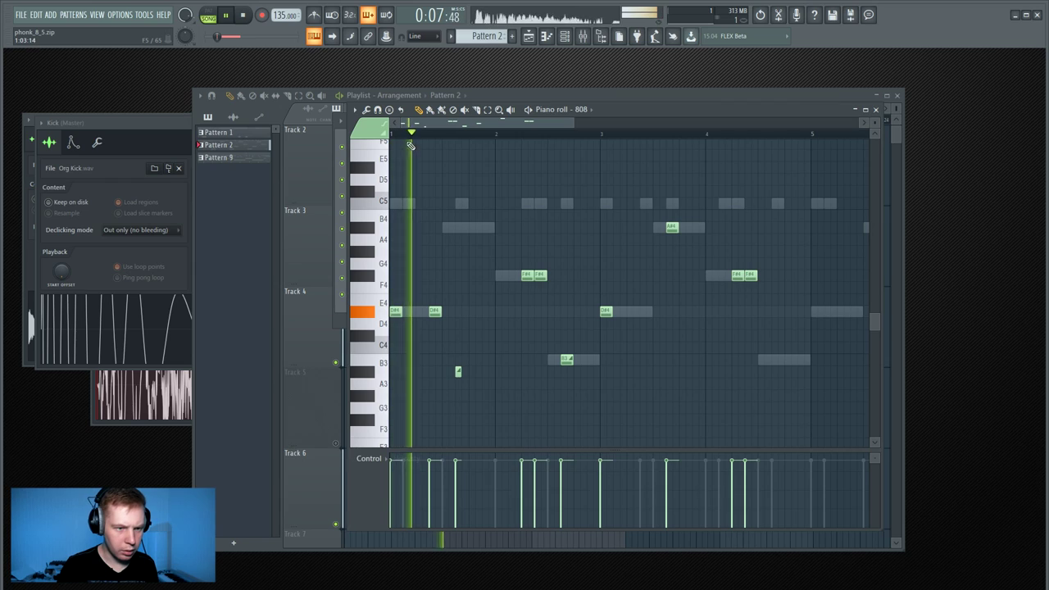
{"action": "key", "text": "space"}
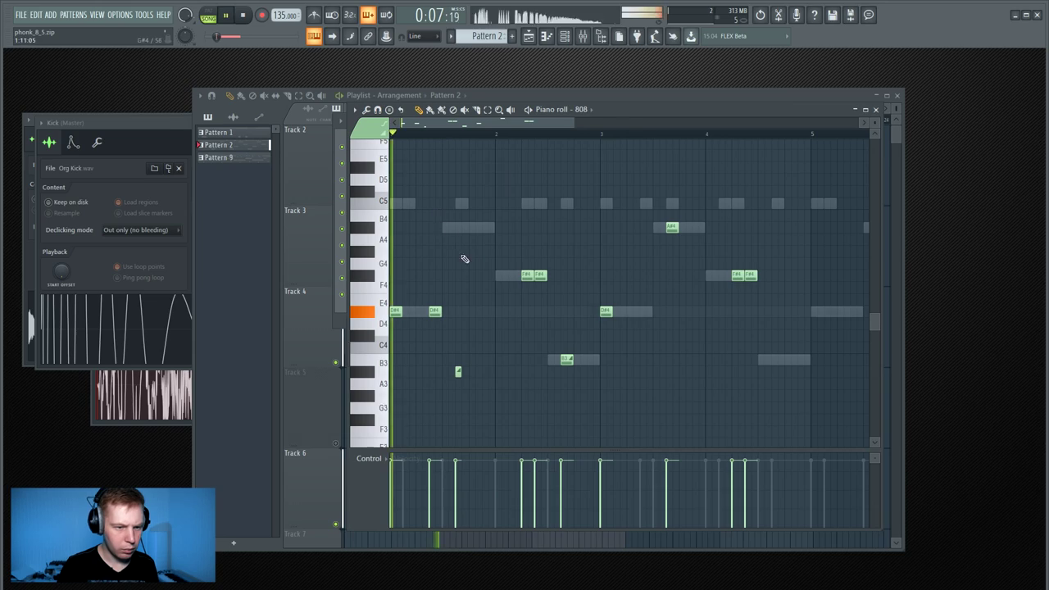
{"action": "double_click", "coordinate": [566, 359]}
{"action": "left_click", "coordinate": [611, 385]}
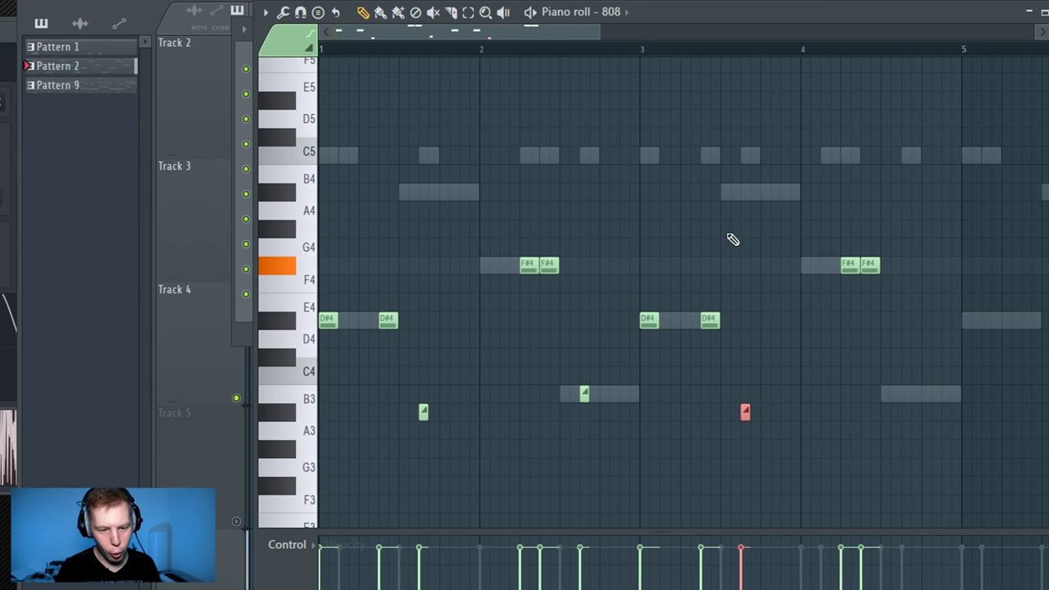
Complete bar 4 with a B3 slide and duplicate the four-bar 808 line from bar 5 onward
{"action": "key", "text": "space"}
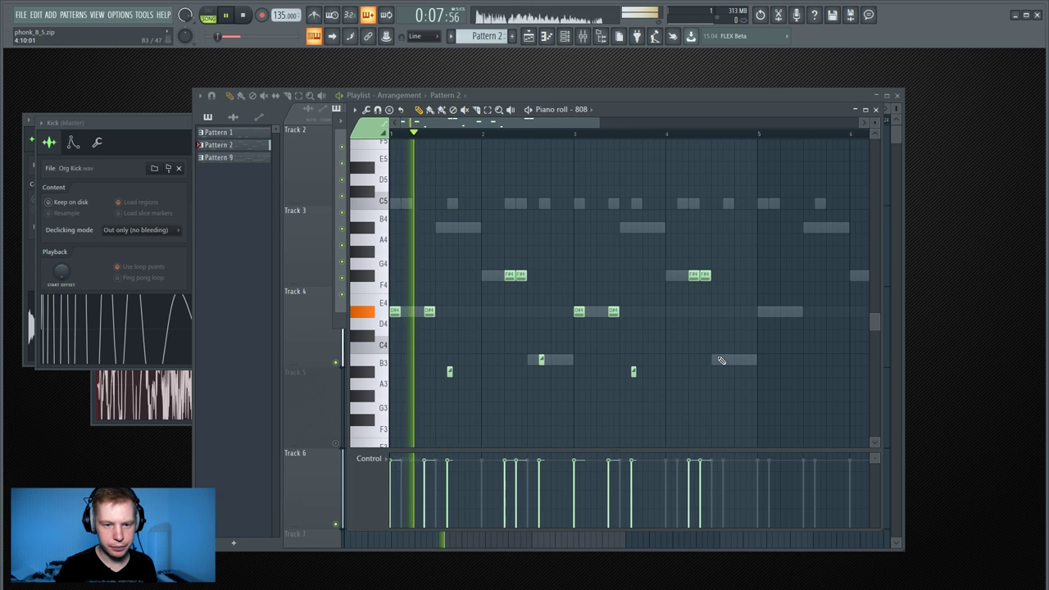
{"action": "left_click", "coordinate": [585, 373]}
{"action": "left_click", "coordinate": [712, 371]}
{"action": "left_click_drag", "start_coordinate": [227, 317], "coordinate": [702, 358]}
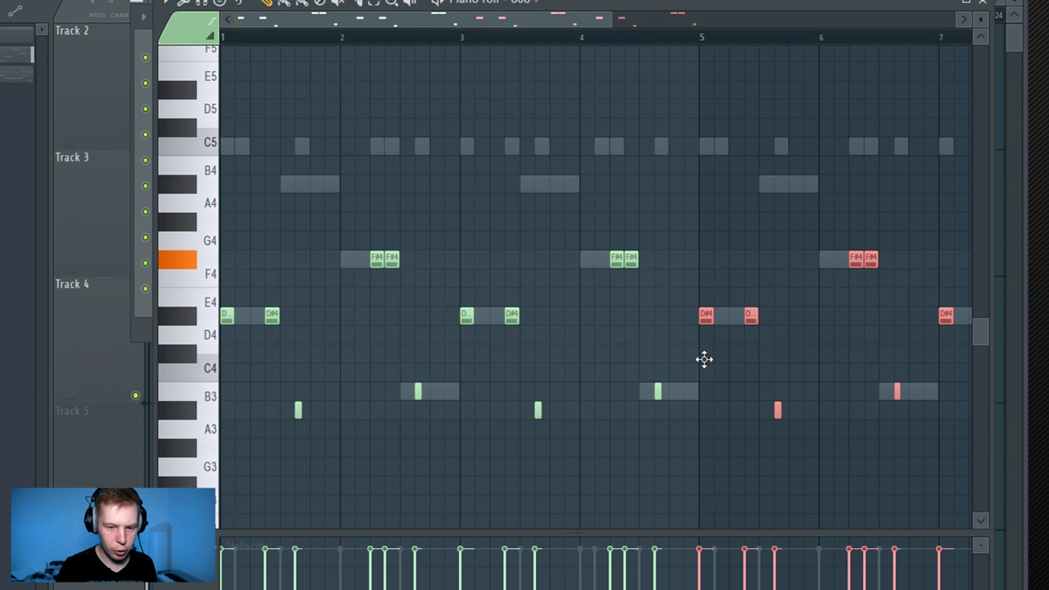
Extend the 808 line in bar 8 with repeated F#4 notes and two B3 slides following the kick fill, and play it
{"action": "key", "text": "F6"}
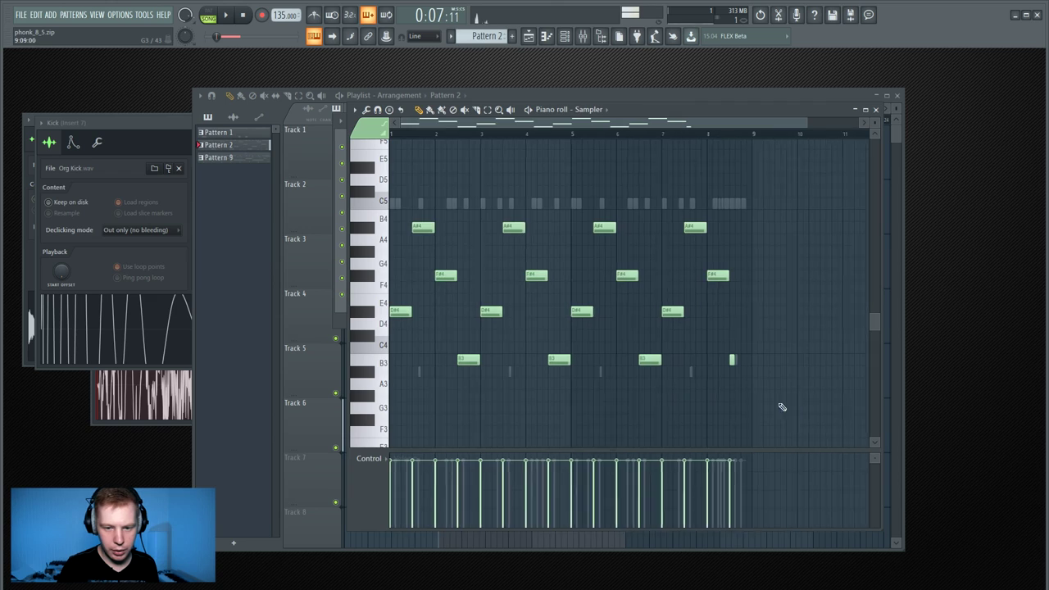
{"action": "scroll", "coordinate": [782, 407], "scroll_direction": "up", "scroll_amount": 3}
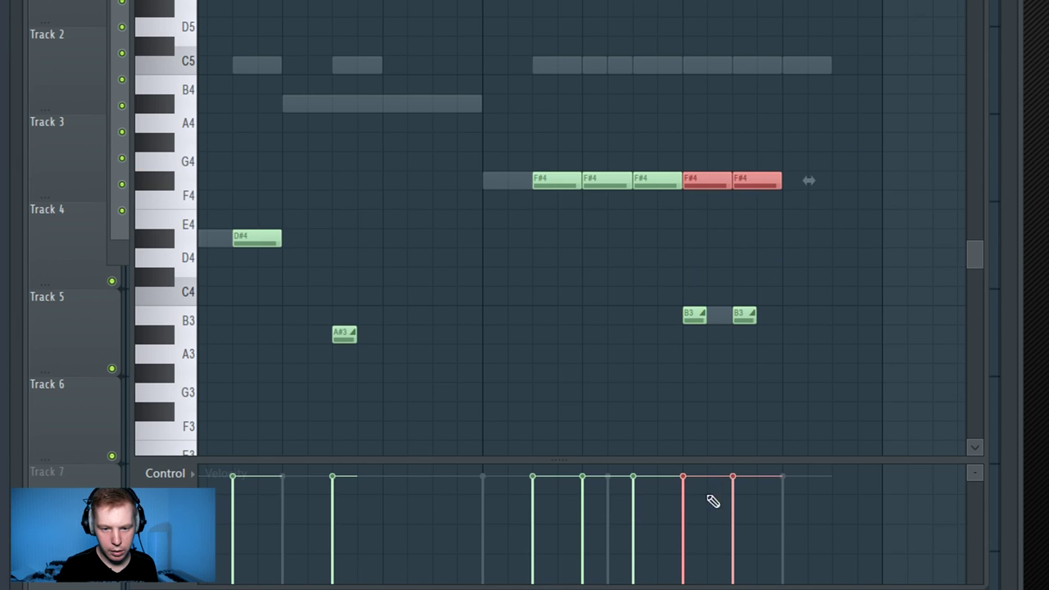
{"action": "left_click_drag", "start_coordinate": [778, 305], "coordinate": [653, 393]}
{"action": "key", "text": "space"}
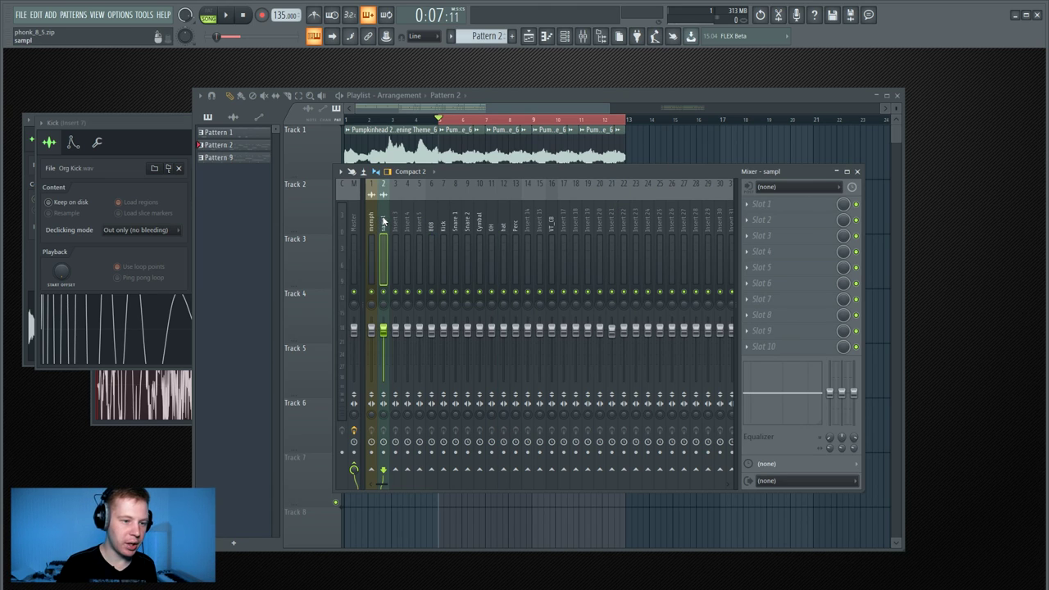
Insert Fruity Parametric EQ 2 on the sampl mixer track and shape low and high cuts with bands 1 and 7
{"action": "key", "text": "space"}
{"action": "key", "text": "space"}
{"action": "left_click", "coordinate": [760, 205]}
{"action": "mouse_move", "coordinate": [762, 218]}
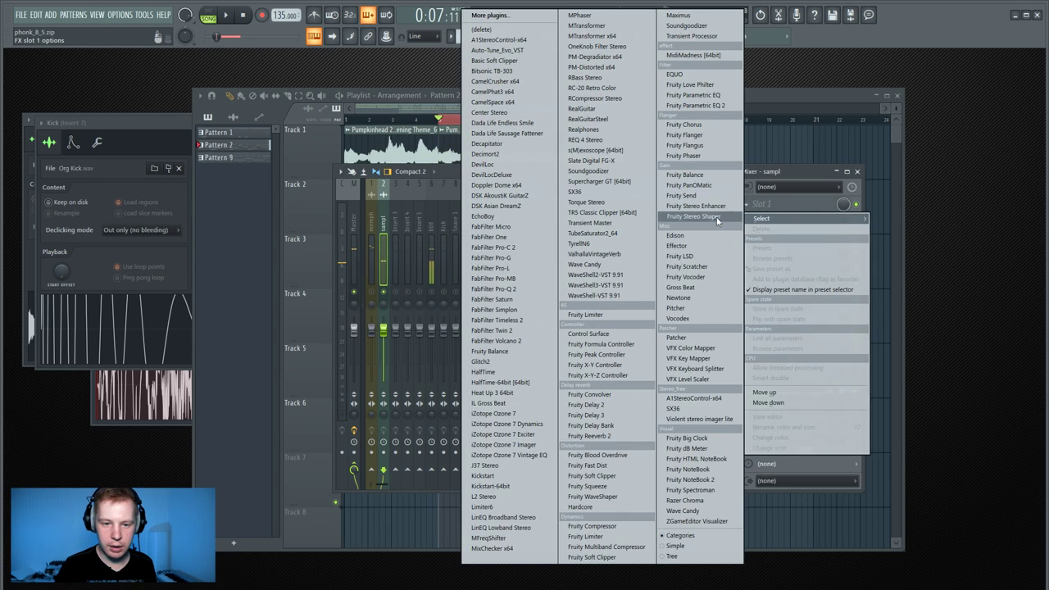
{"action": "left_click", "coordinate": [695, 106]}
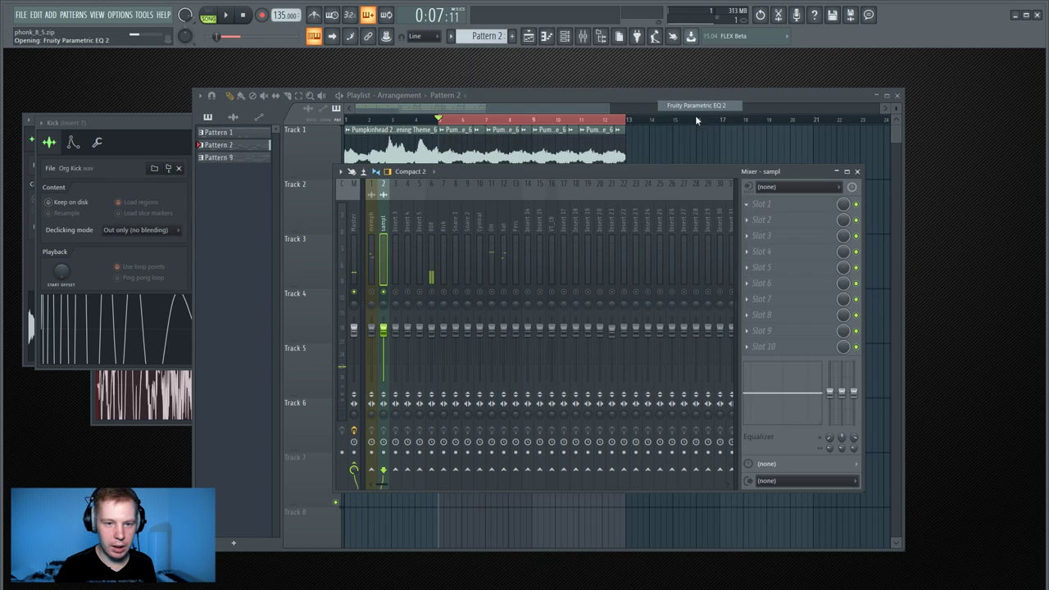
{"action": "left_click_drag", "start_coordinate": [338, 194], "coordinate": [688, 210]}
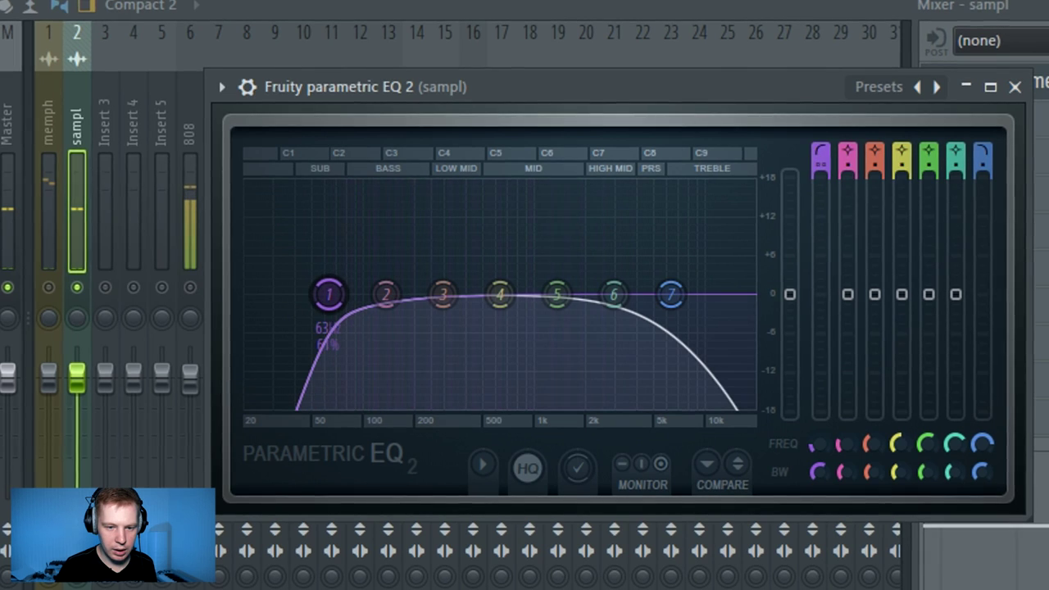
{"action": "left_click_drag", "start_coordinate": [328, 294], "coordinate": [466, 297]}
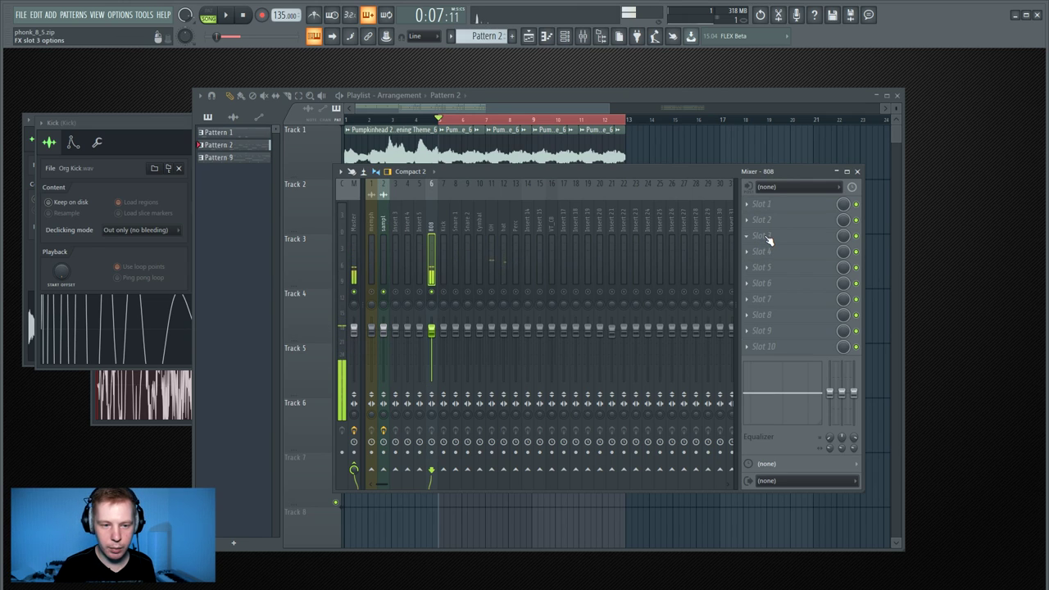
Load Effector, Fruity WaveShaper and iZotope Ozone 7 Imager into the first three effect slots of the 808 mixer track
{"action": "left_click", "coordinate": [758, 206]}
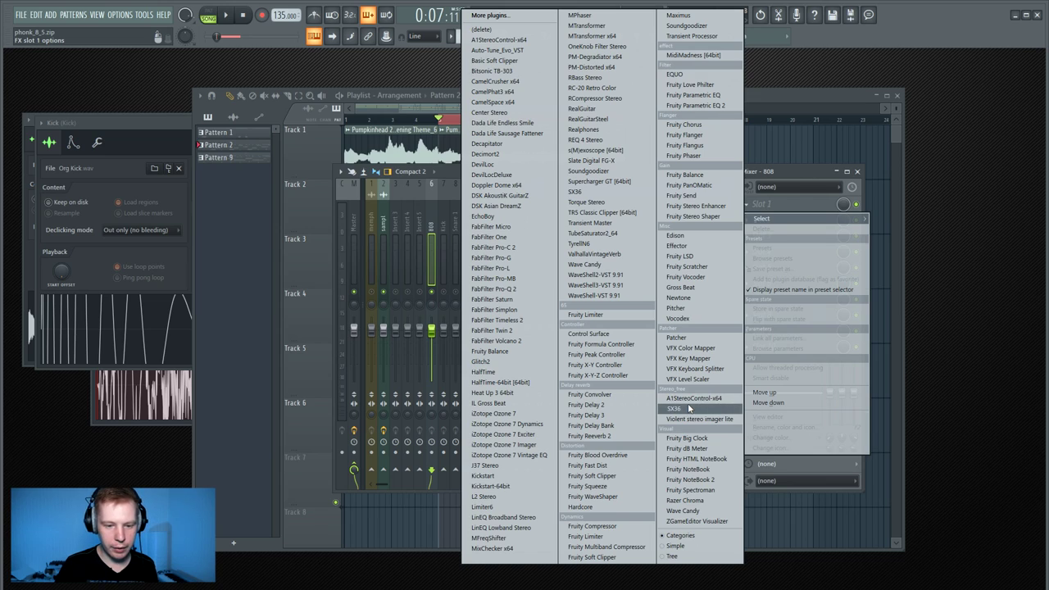
{"action": "left_click", "coordinate": [694, 248]}
{"action": "left_click", "coordinate": [766, 220]}
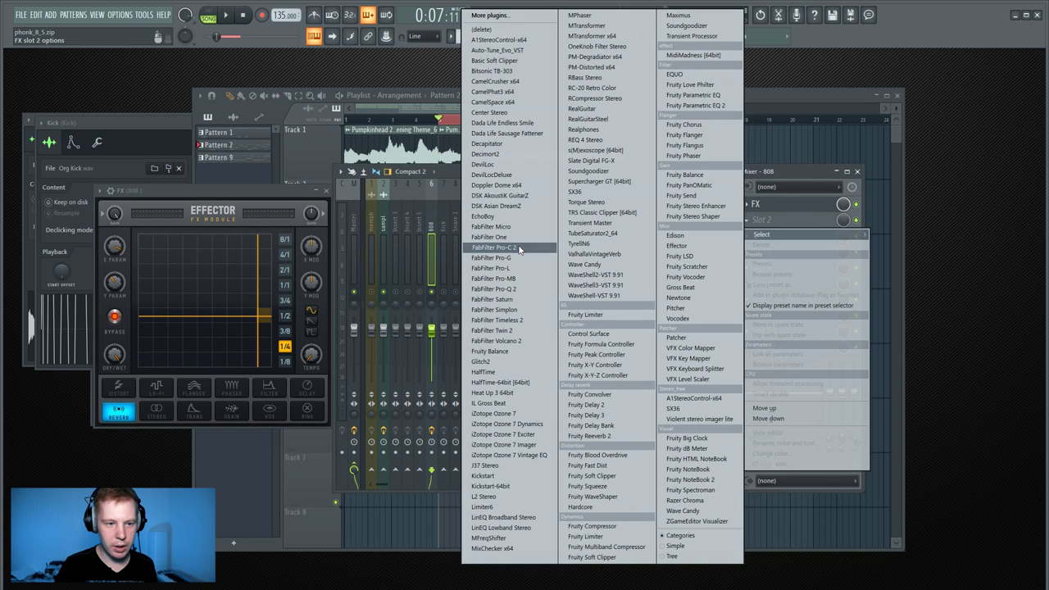
{"action": "left_click", "coordinate": [592, 495]}
{"action": "left_click", "coordinate": [762, 235]}
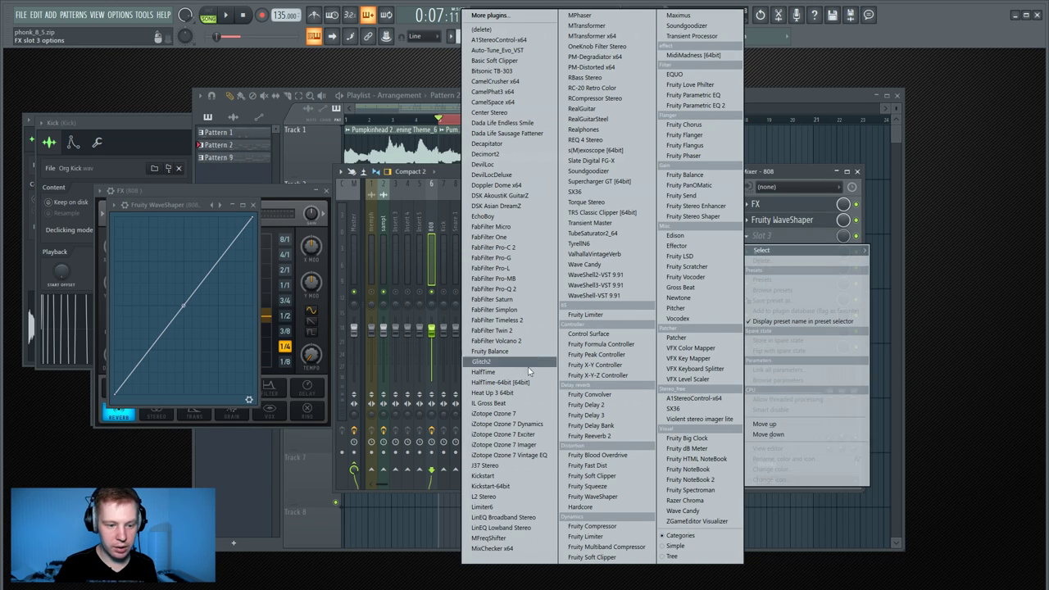
{"action": "left_click", "coordinate": [533, 447]}
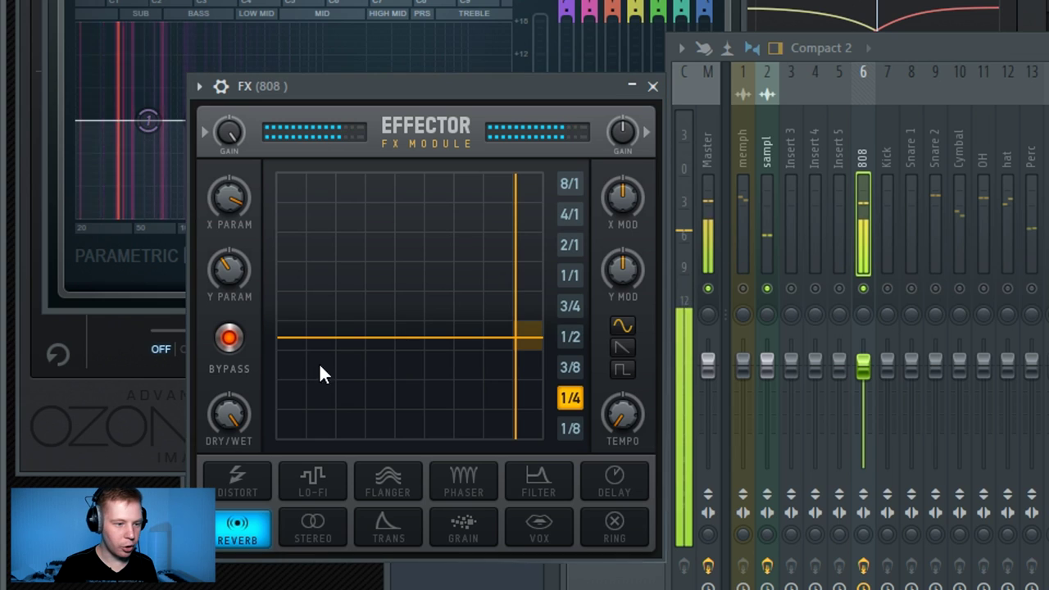
Set the 808's Effector to Lo-Fi with a lower dry/wet mix, and bend the WaveShaper curve strongly upward for distortion
{"action": "left_click", "coordinate": [337, 485]}
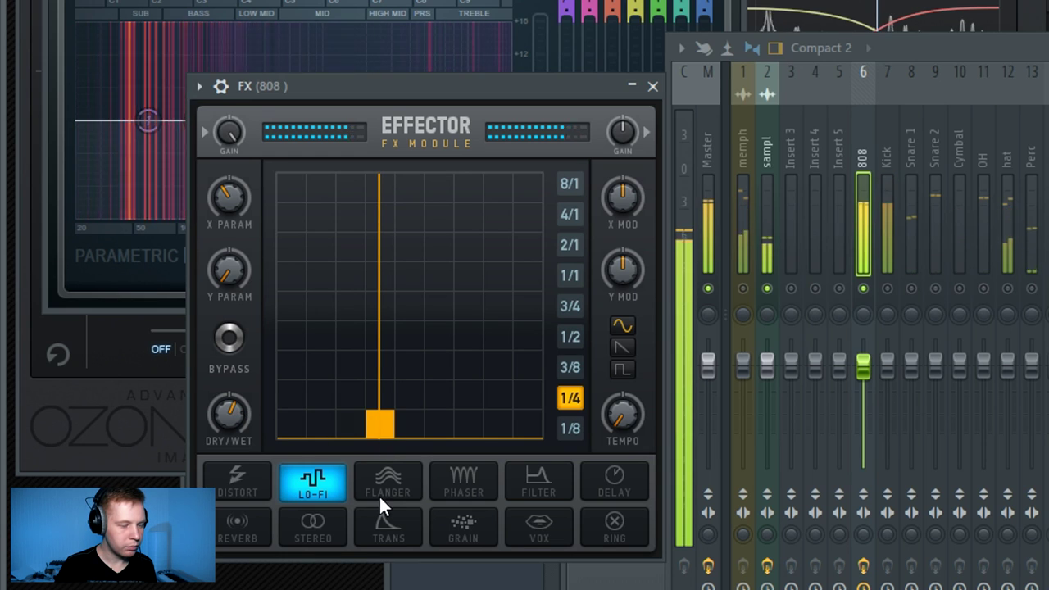
{"action": "left_click_drag", "start_coordinate": [232, 412], "coordinate": [234, 459]}
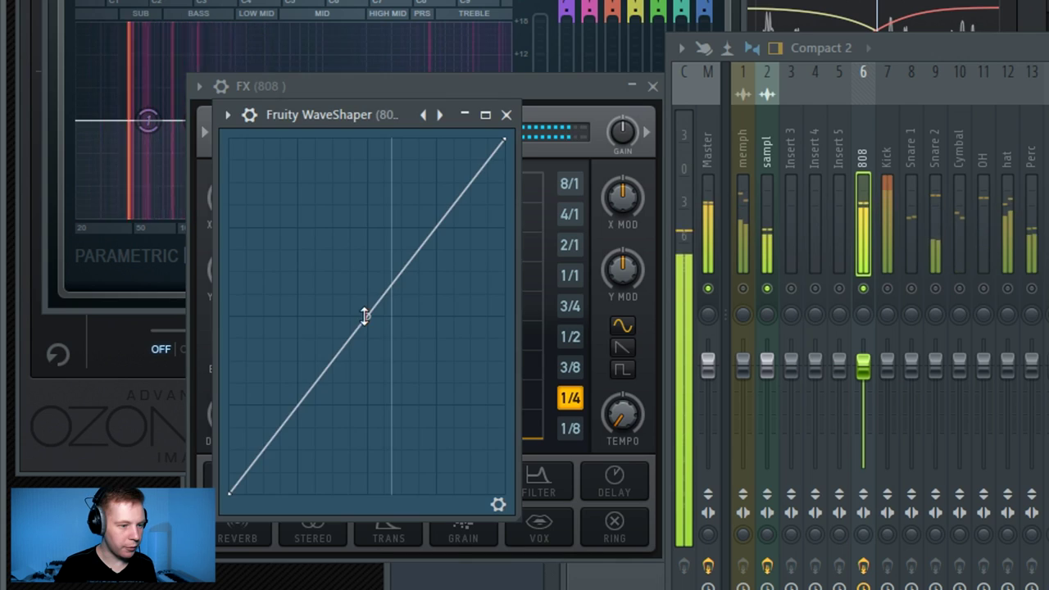
{"action": "left_click_drag", "start_coordinate": [364, 315], "coordinate": [365, 205]}
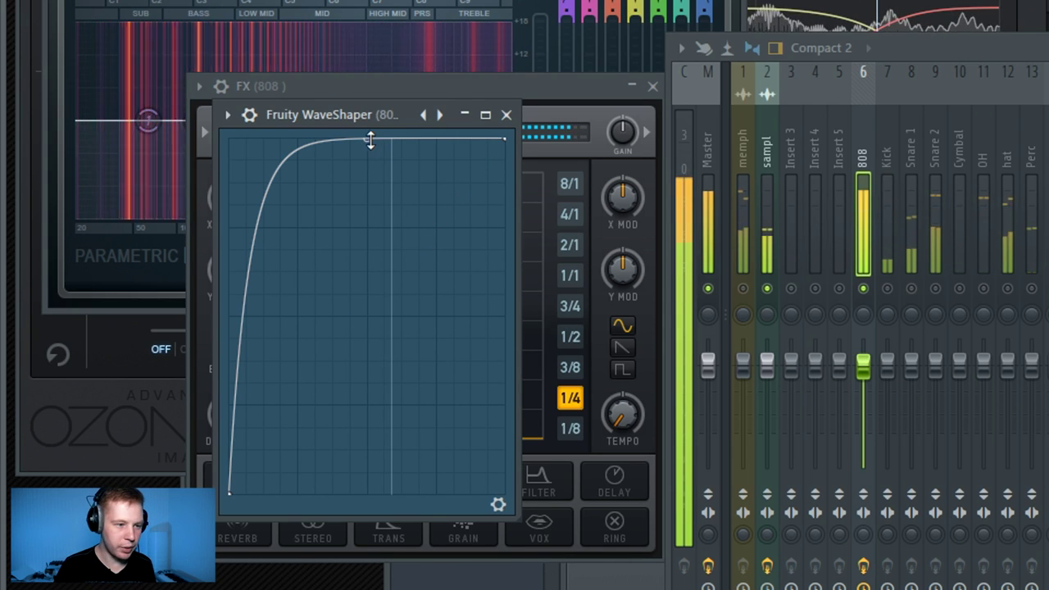
{"action": "left_click_drag", "start_coordinate": [368, 141], "coordinate": [367, 161]}
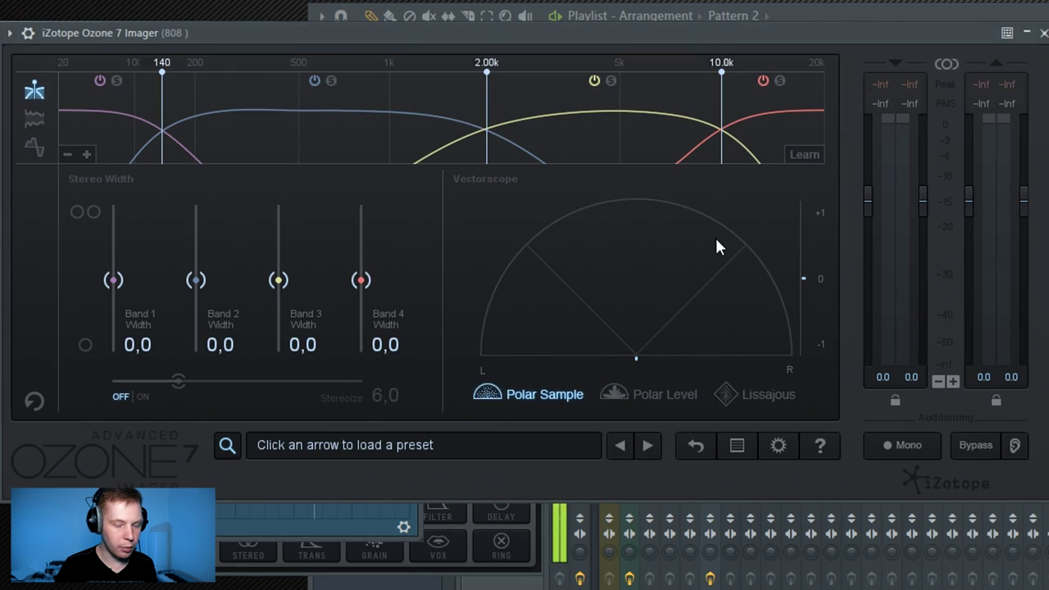
Enable Stereoize in the 808's Imager, move the first crossover to 200 Hz, and widen band 2 to 100 and band 3 to 13.9
{"action": "left_click", "coordinate": [144, 396]}
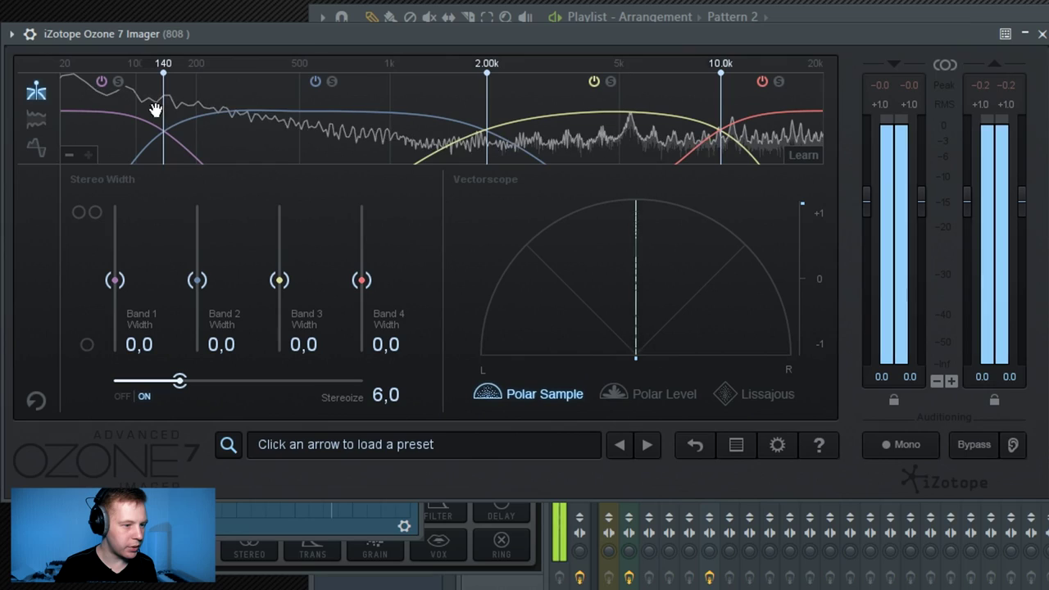
{"action": "left_click_drag", "start_coordinate": [163, 91], "coordinate": [197, 97]}
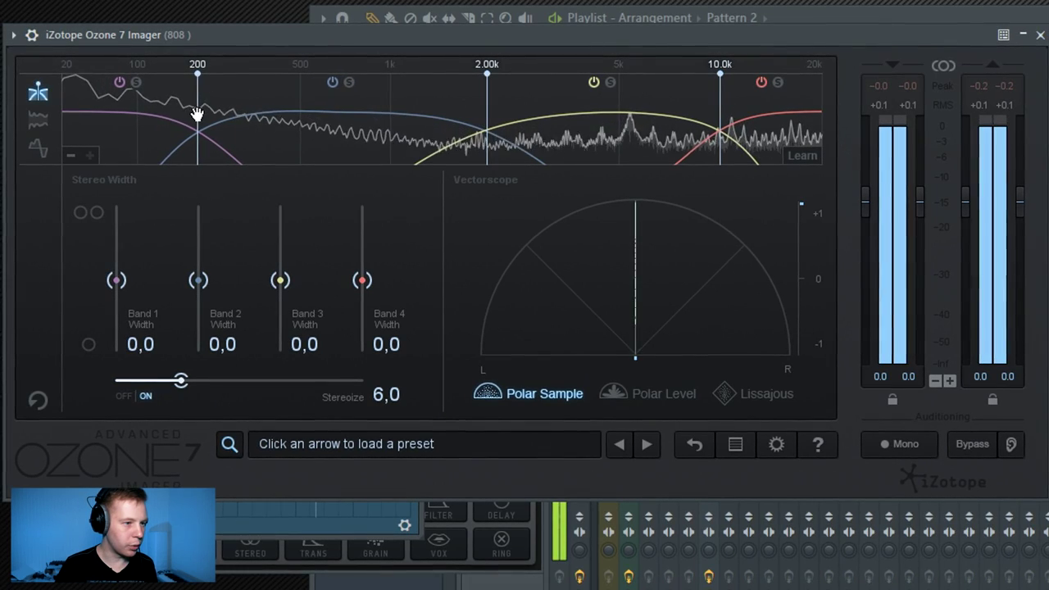
{"action": "left_click_drag", "start_coordinate": [205, 282], "coordinate": [210, 41]}
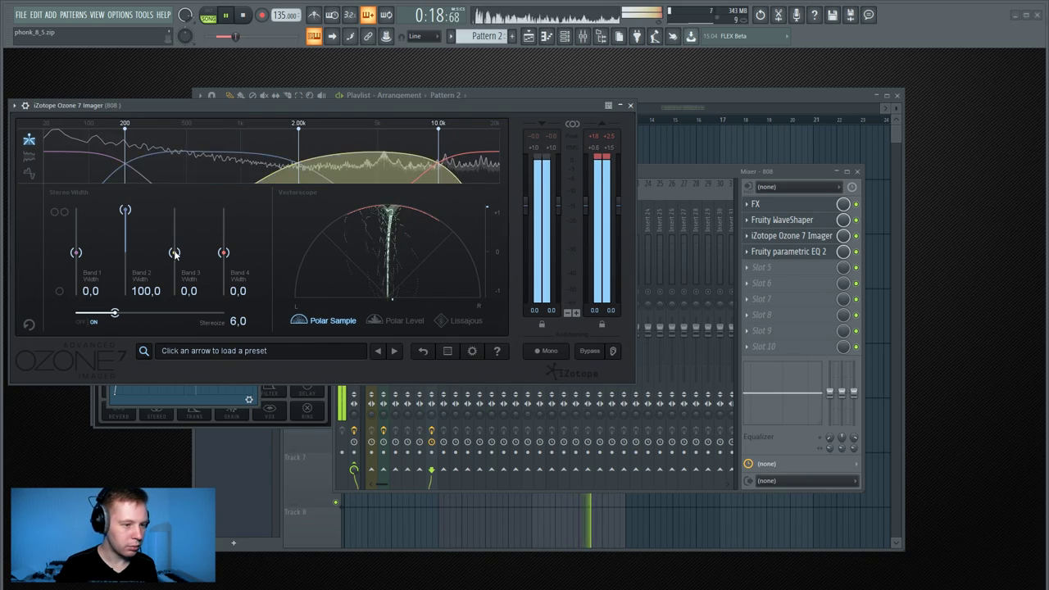
{"action": "left_click_drag", "start_coordinate": [282, 281], "coordinate": [283, 270]}
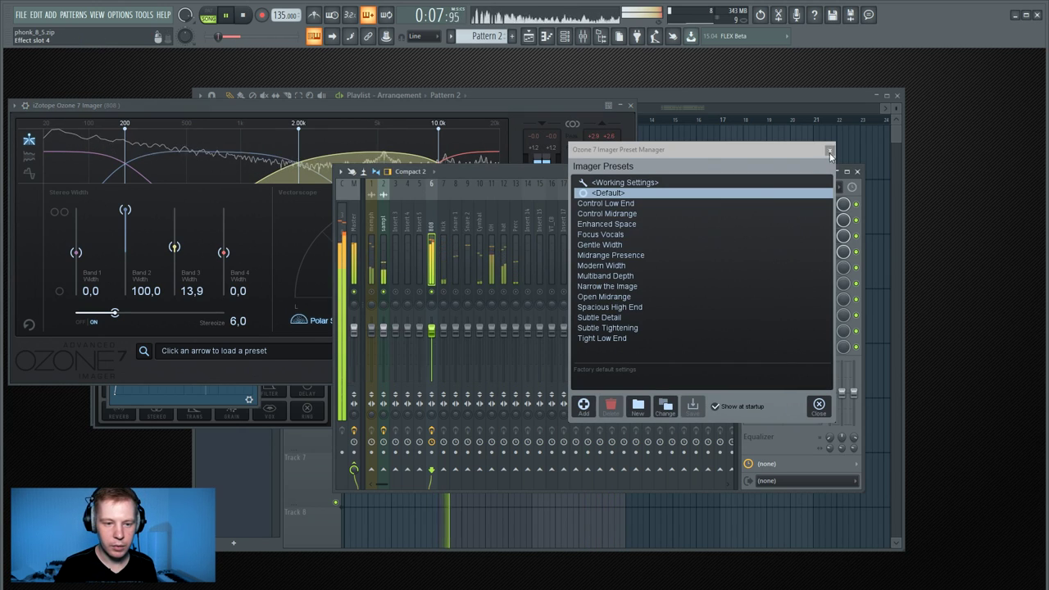
Close the Imager presets and shape the 808's Fruity Parametric EQ 2 with a low-shelf cut on band 1 and a high-shelf cut on band 7
{"action": "left_click", "coordinate": [836, 154]}
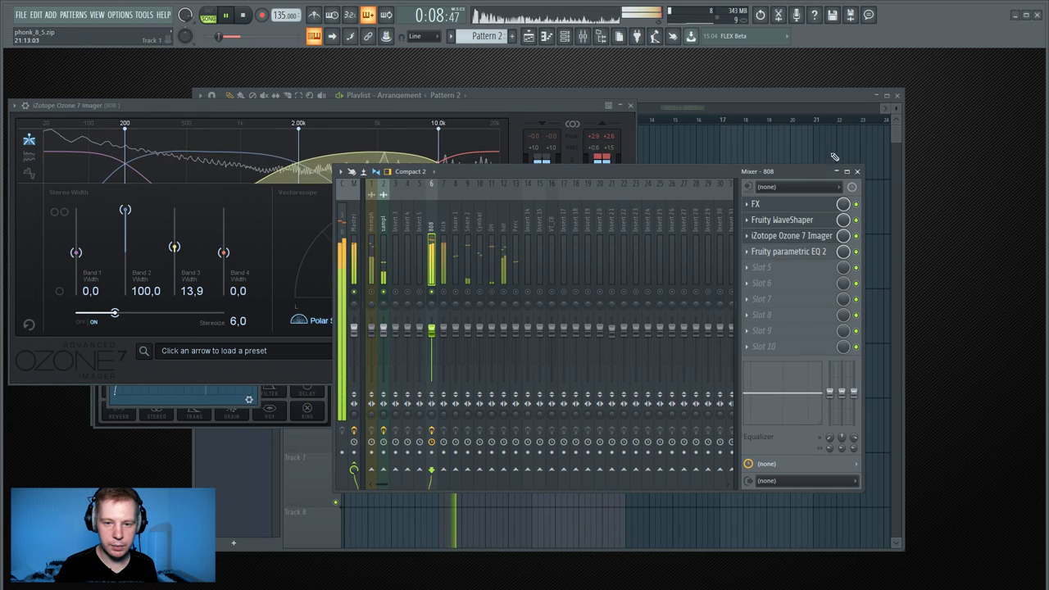
{"action": "left_click", "coordinate": [790, 251]}
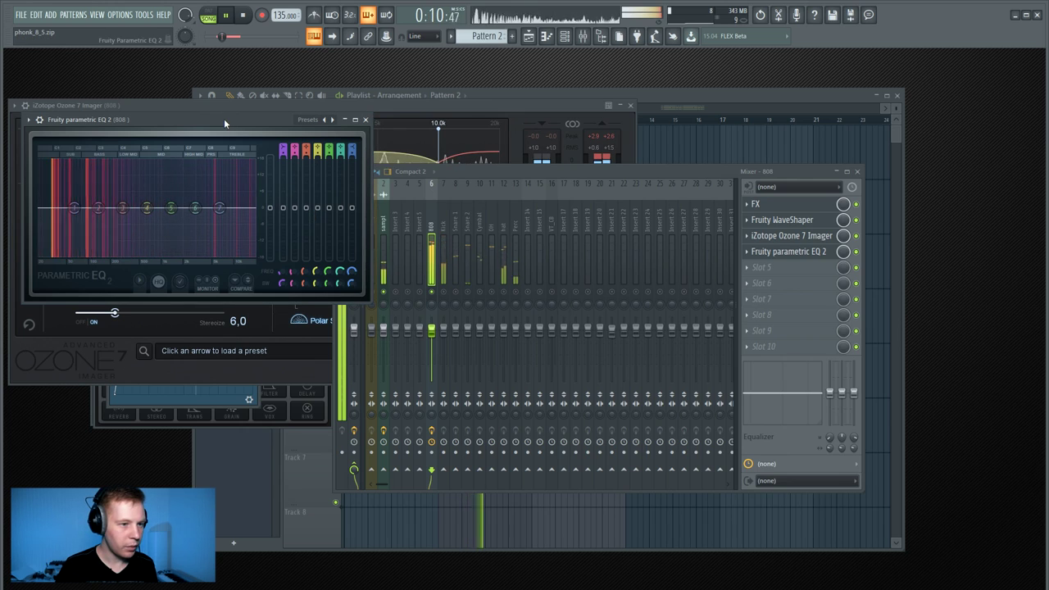
{"action": "left_click_drag", "start_coordinate": [75, 210], "coordinate": [97, 225]}
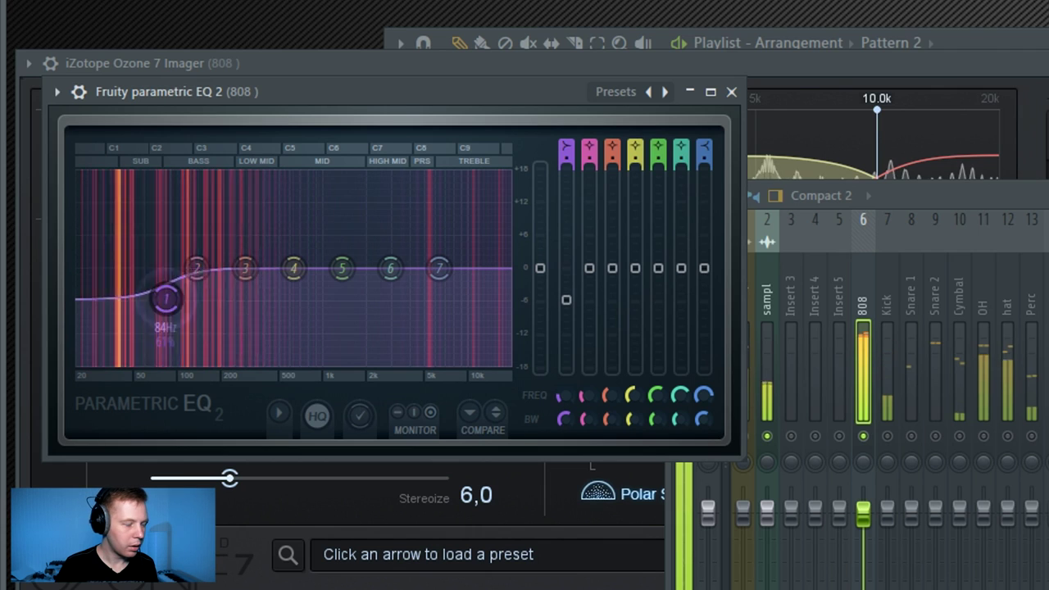
{"action": "left_click_drag", "start_coordinate": [194, 305], "coordinate": [202, 305]}
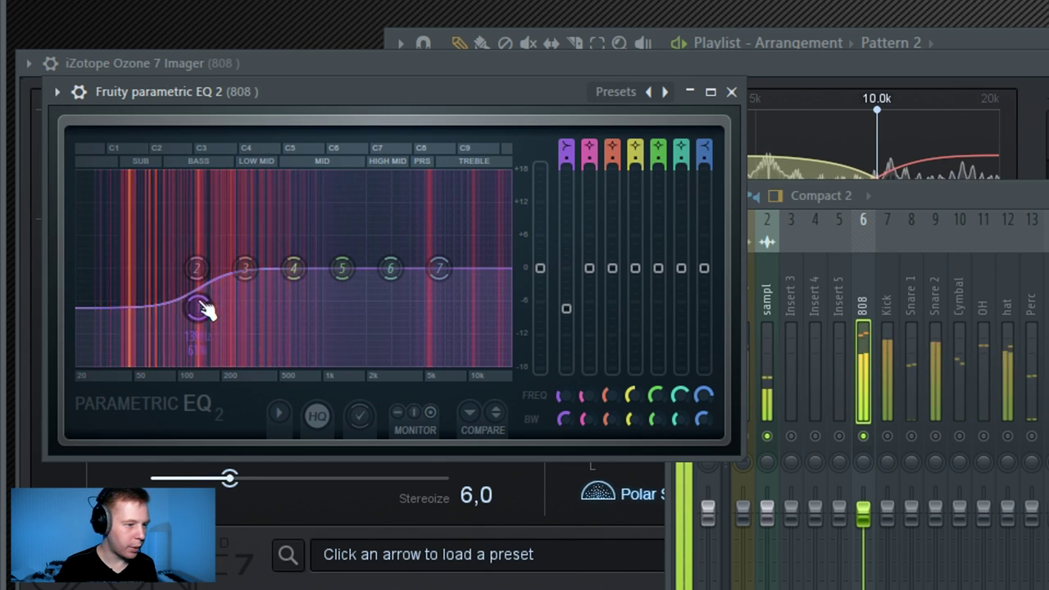
{"action": "left_click_drag", "start_coordinate": [459, 301], "coordinate": [426, 339]}
{"action": "left_click_drag", "start_coordinate": [405, 305], "coordinate": [419, 305]}
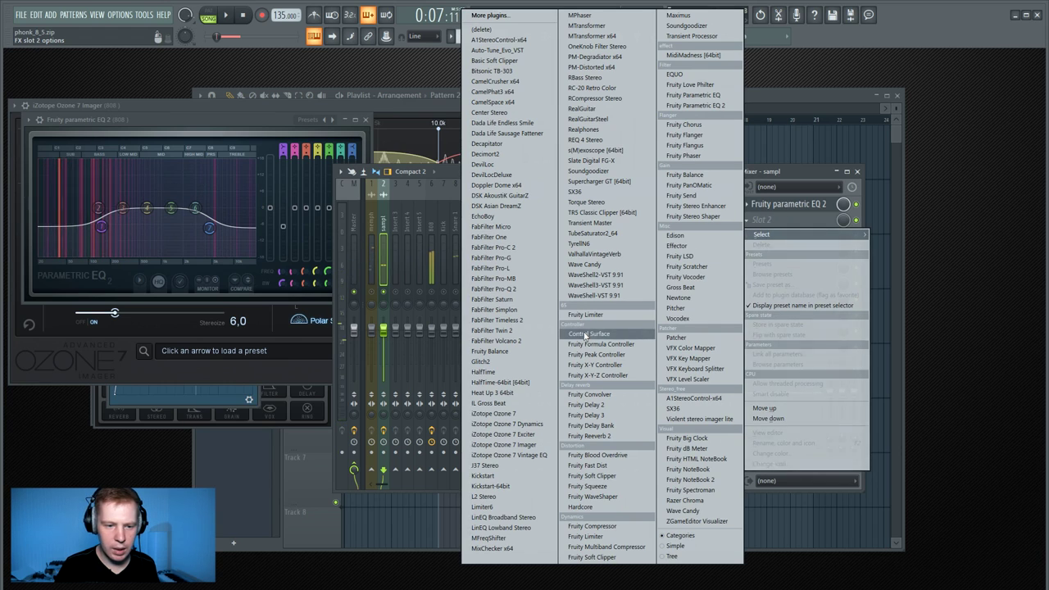
Add Effector to the second slot of the sampl mixer track and set it to Lo-Fi with low X and Y parameters
{"action": "left_click", "coordinate": [696, 247]}
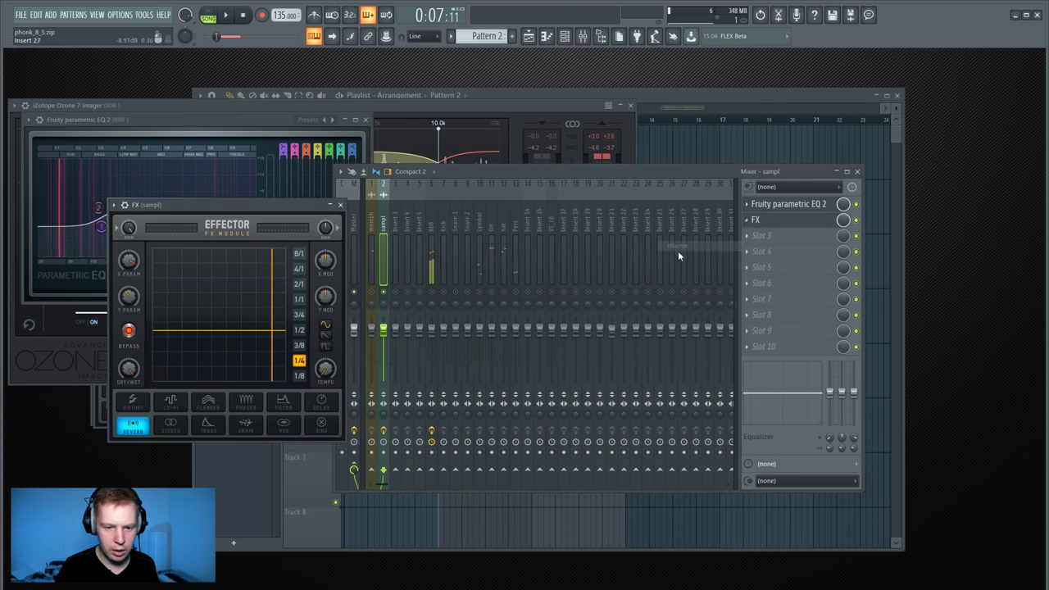
{"action": "left_click", "coordinate": [340, 438]}
{"action": "left_click_drag", "start_coordinate": [430, 384], "coordinate": [381, 515]}
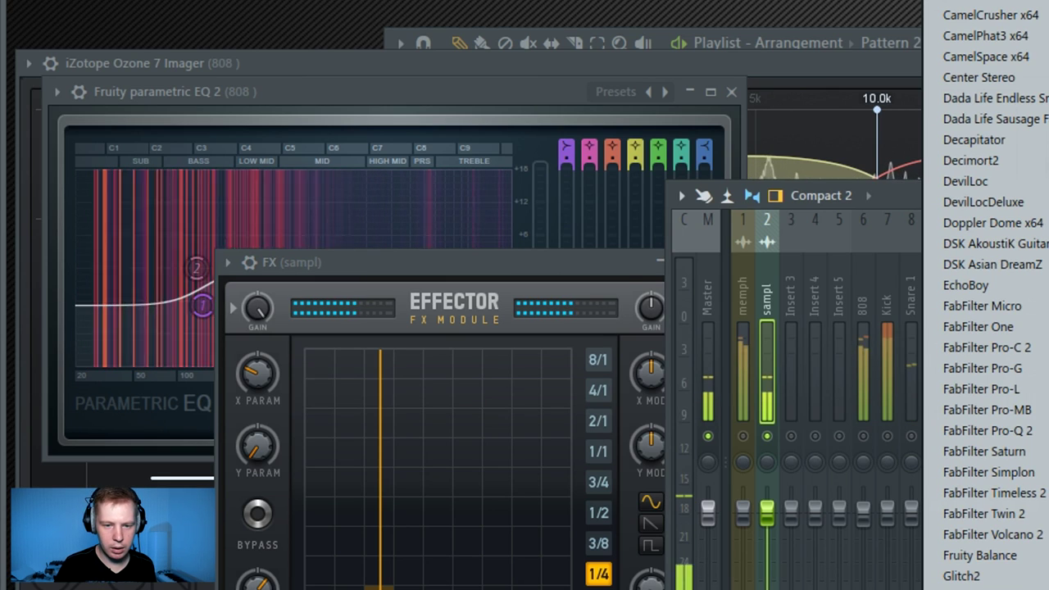
Add Fruity Stereo Shaper to the sampl track and load its Stereoize 2 preset
{"action": "left_click", "coordinate": [1040, 295]}
{"action": "left_click", "coordinate": [263, 63]}
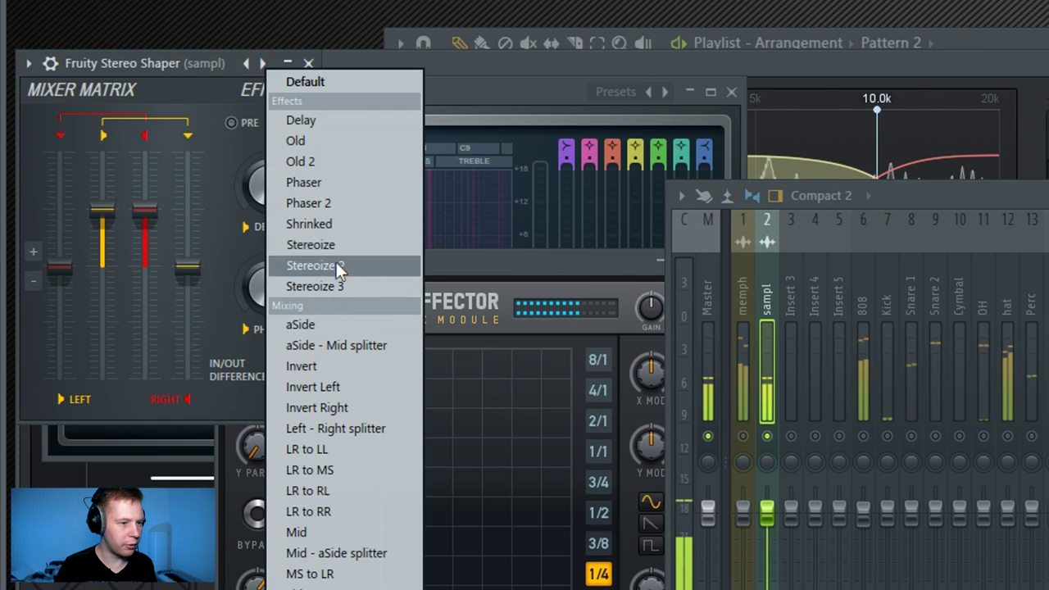
{"action": "left_click", "coordinate": [339, 267]}
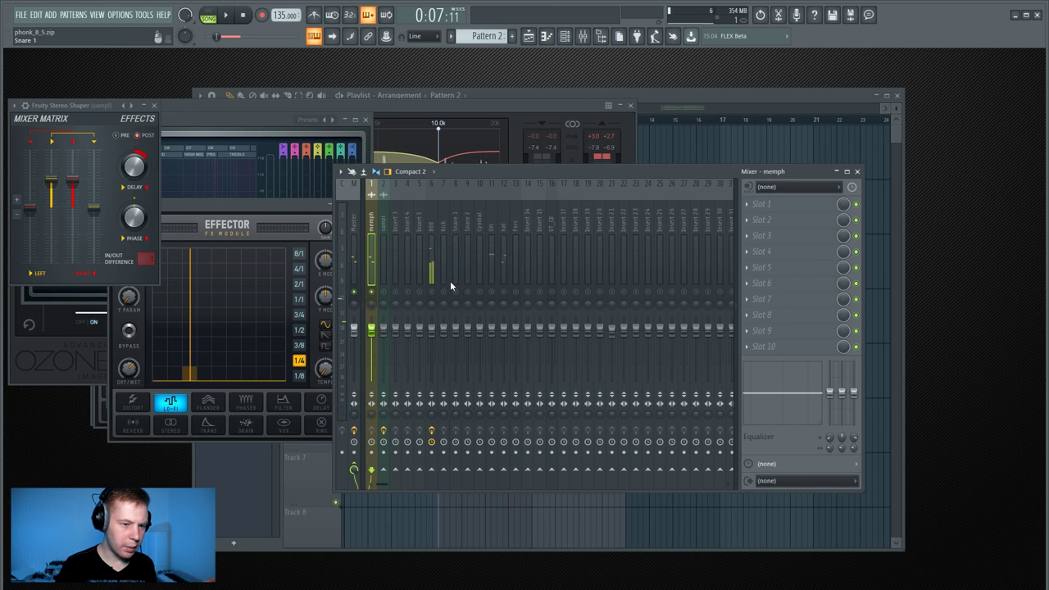
Add Effector to the memph mixer track and set it to Lo-Fi with low X and Y parameters and a reduced dry/wet mix
{"action": "left_click", "coordinate": [770, 207]}
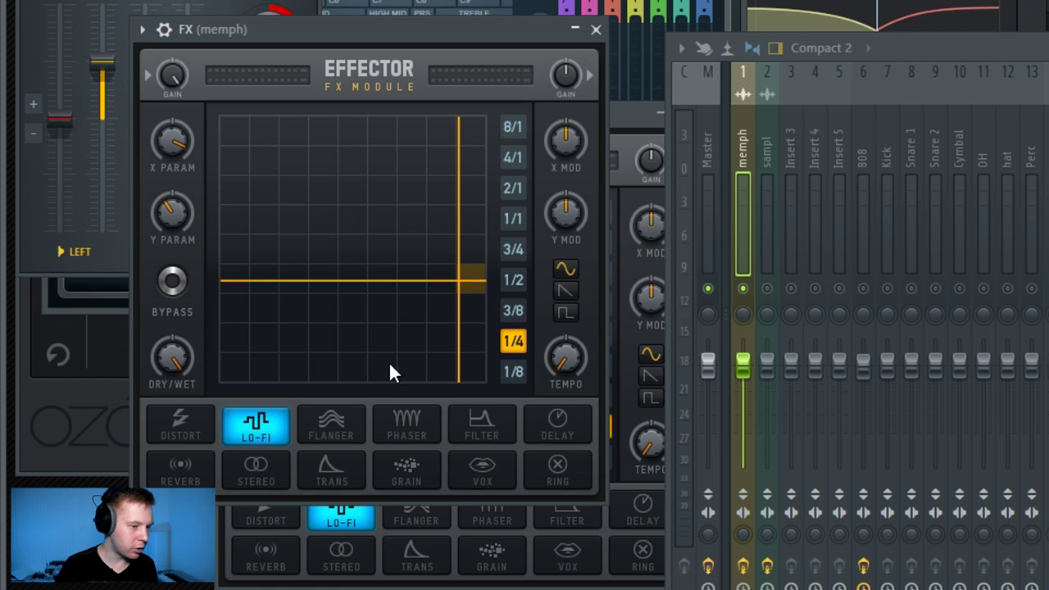
{"action": "left_click_drag", "start_coordinate": [388, 362], "coordinate": [408, 260]}
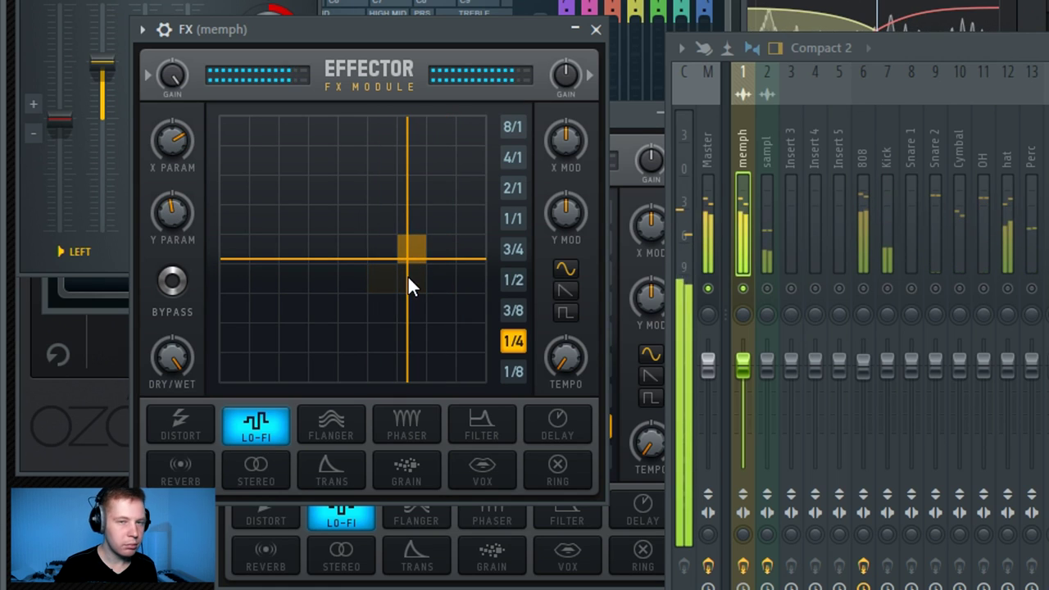
{"action": "left_click_drag", "start_coordinate": [291, 371], "coordinate": [273, 441]}
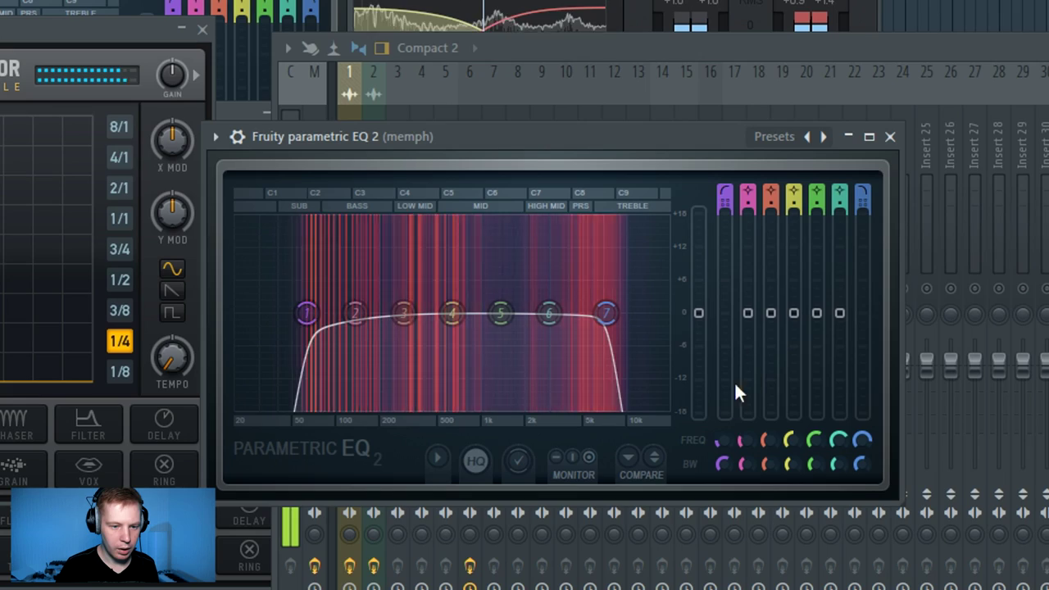
Raise the low-cut frequency and adjust its bandwidth in the memph track's Parametric EQ 2, and bend the track's WaveShaper curve upward
{"action": "left_click_drag", "start_coordinate": [722, 440], "coordinate": [722, 419]}
{"action": "mouse_move", "coordinate": [721, 465]}
{"action": "left_mouse_down"}
{"action": "mouse_move", "coordinate": [723, 432]}
{"action": "mouse_move", "coordinate": [726, 462]}
{"action": "left_mouse_up"}
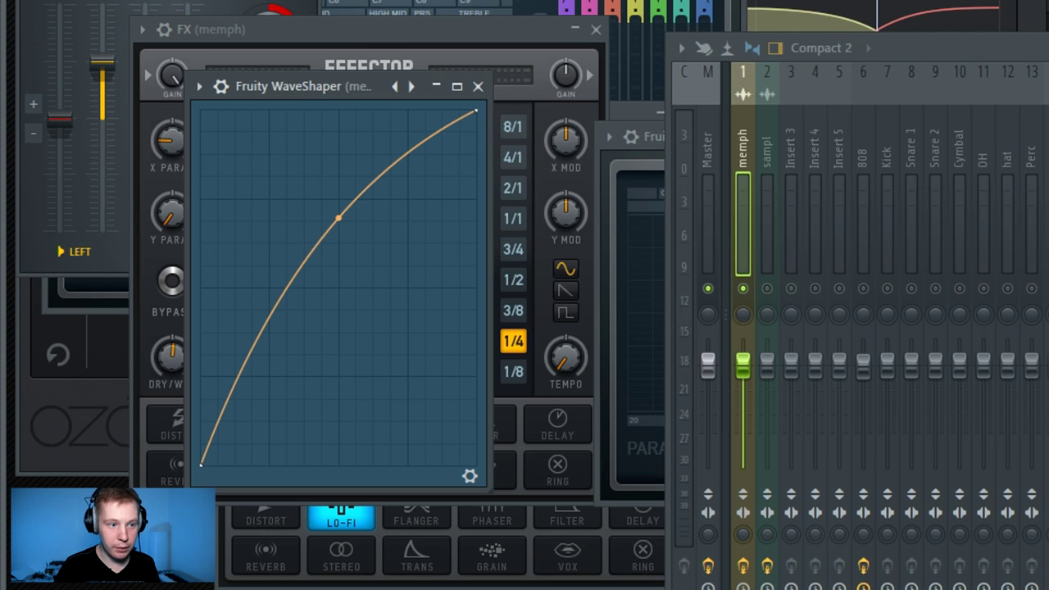
{"action": "key", "text": "space"}
{"action": "left_click_drag", "start_coordinate": [339, 218], "coordinate": [338, 211]}
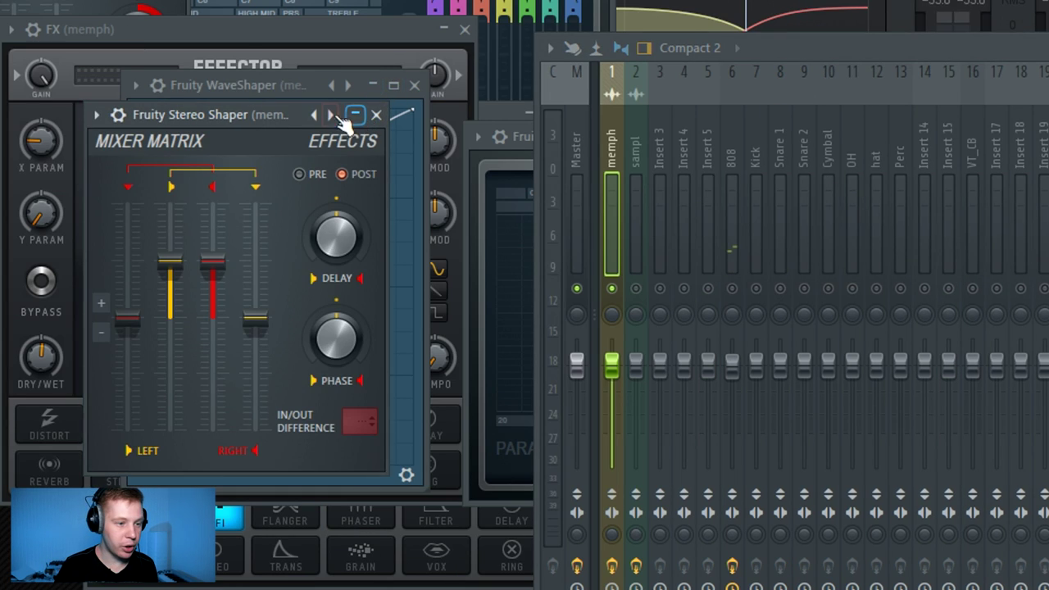
Load a Stereoize preset in the memph track's Fruity Stereo Shaper and play the result
{"action": "left_click", "coordinate": [344, 119]}
{"action": "left_click", "coordinate": [370, 311]}
{"action": "key", "text": "space"}
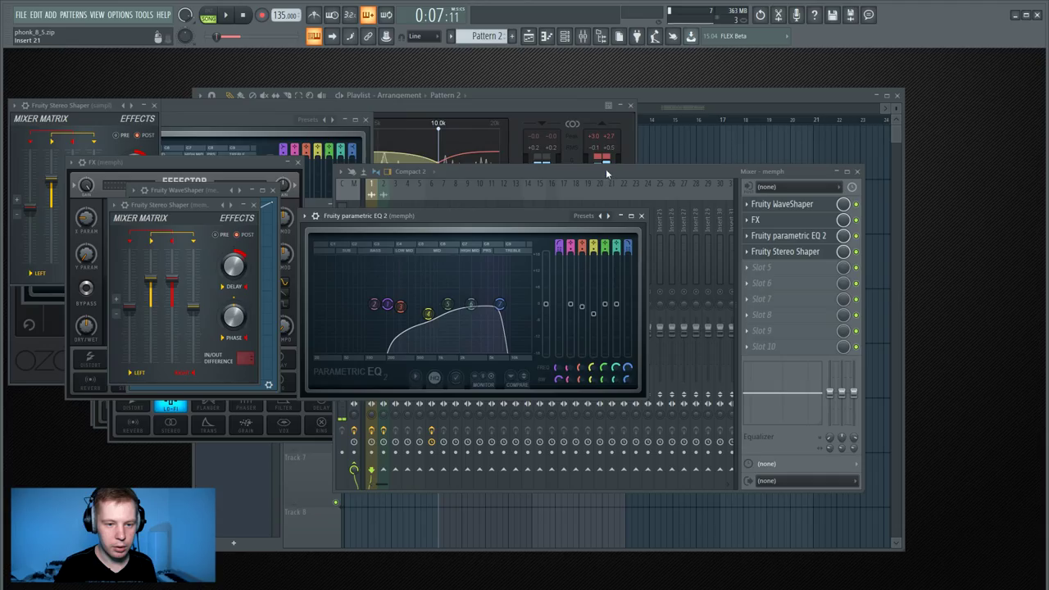
End the memph solo in the mixer and route the drum tracks from Kick through Perc to Insert 15
{"action": "left_click", "coordinate": [606, 169]}
{"action": "right_click", "coordinate": [683, 290]}
{"action": "right_click", "coordinate": [683, 290]}
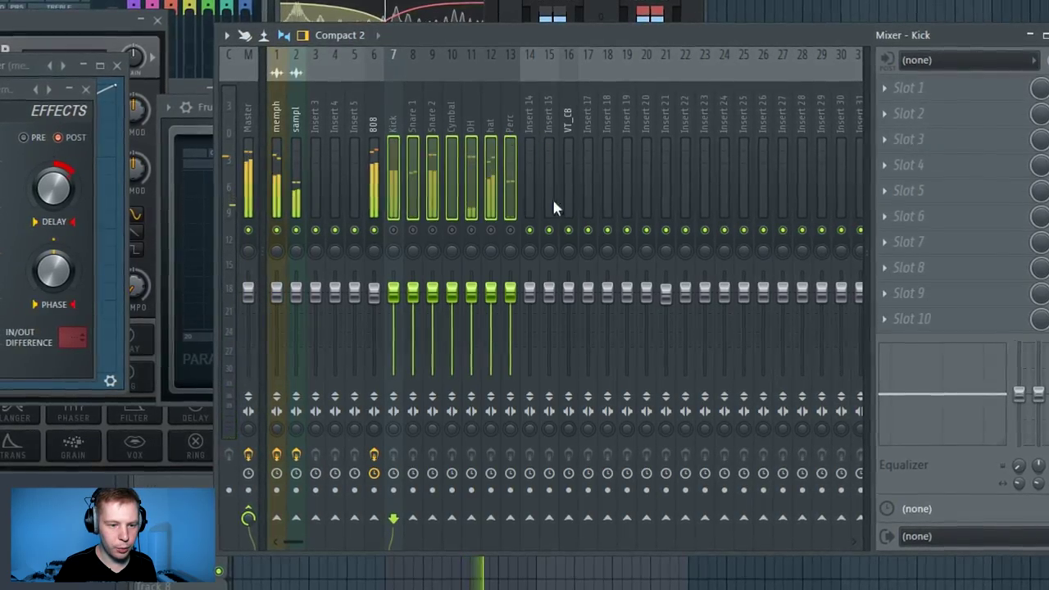
{"action": "right_click", "coordinate": [550, 517]}
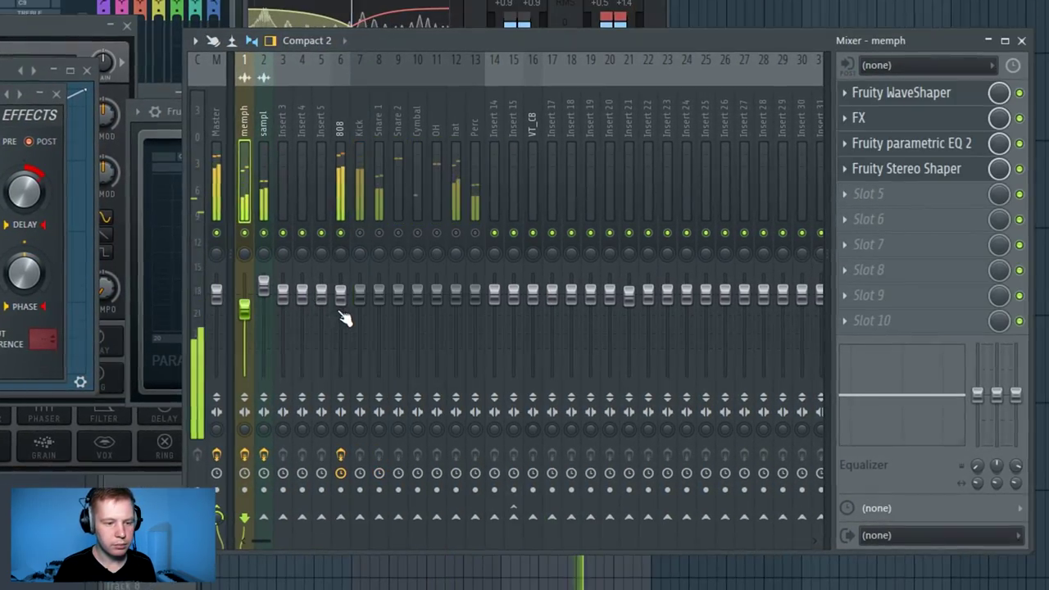
Balance the sample and bass levels by lowering the memph and 808 faders and raising the sampl fader
{"action": "left_click", "coordinate": [344, 318]}
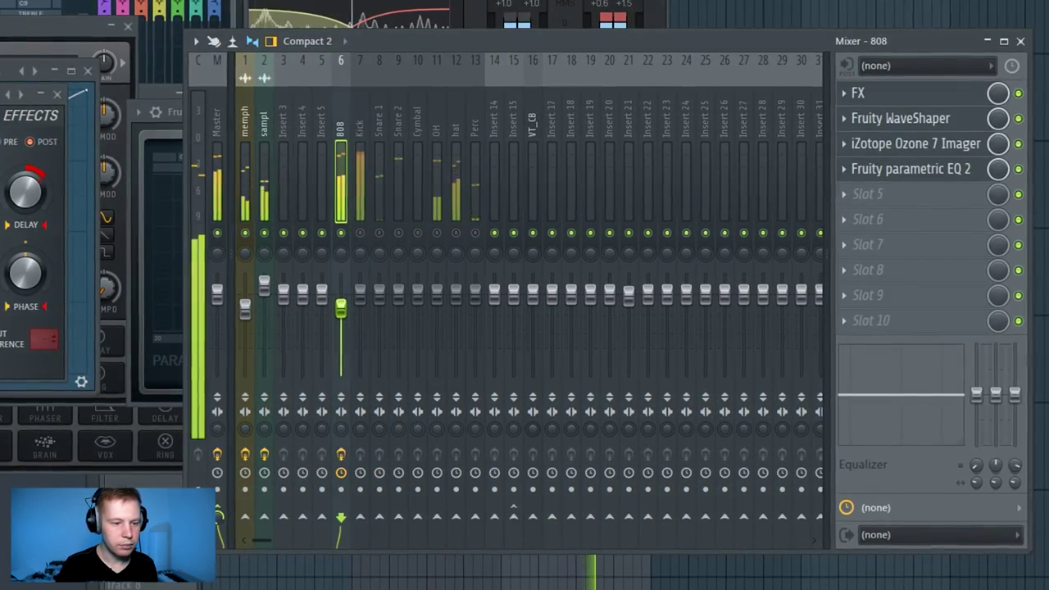
{"action": "left_click", "coordinate": [247, 304]}
{"action": "left_click", "coordinate": [266, 289]}
{"action": "left_click", "coordinate": [250, 302]}
{"action": "left_click", "coordinate": [347, 266]}
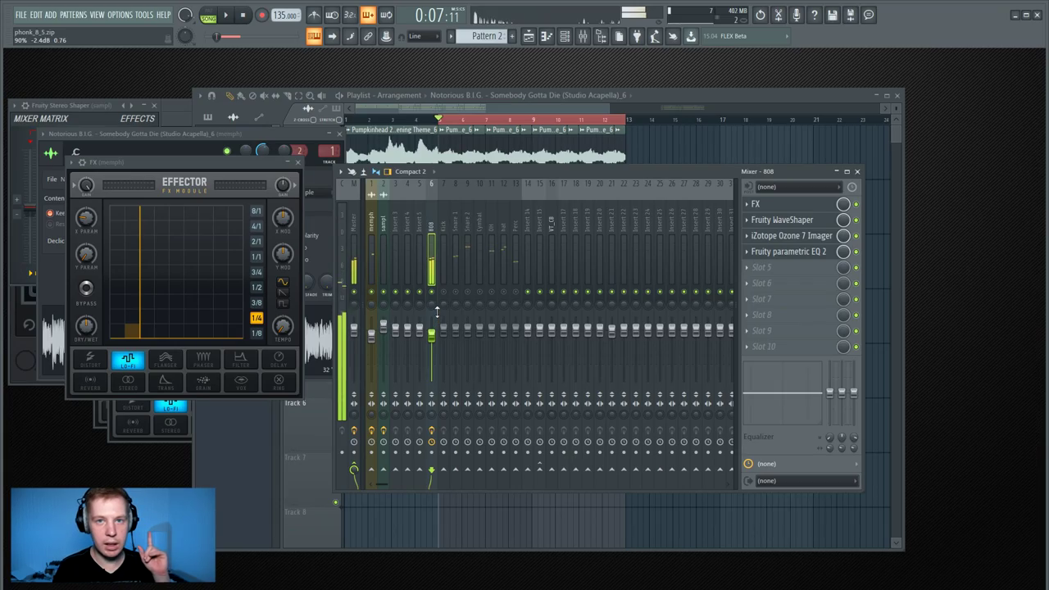
Add Decimort 2 and iZotope Ozone 7 to the Master track in slots 4 and 5, after Fruity soft clipper
{"action": "left_click", "coordinate": [354, 278]}
{"action": "left_click", "coordinate": [757, 252]}
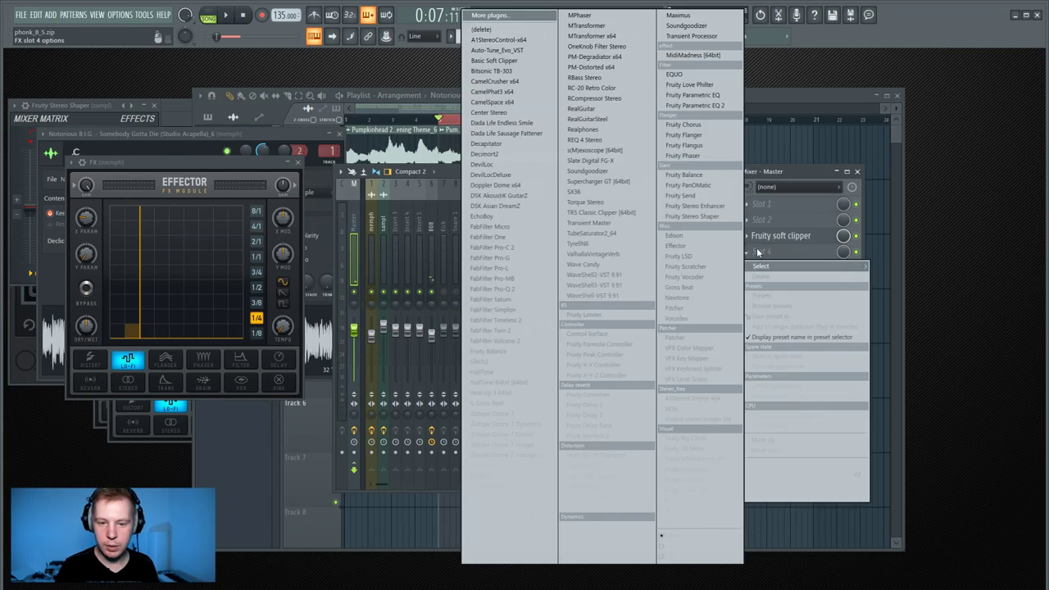
{"action": "left_click", "coordinate": [532, 416]}
{"action": "scroll", "coordinate": [791, 268], "scroll_direction": "up", "scroll_amount": 1}
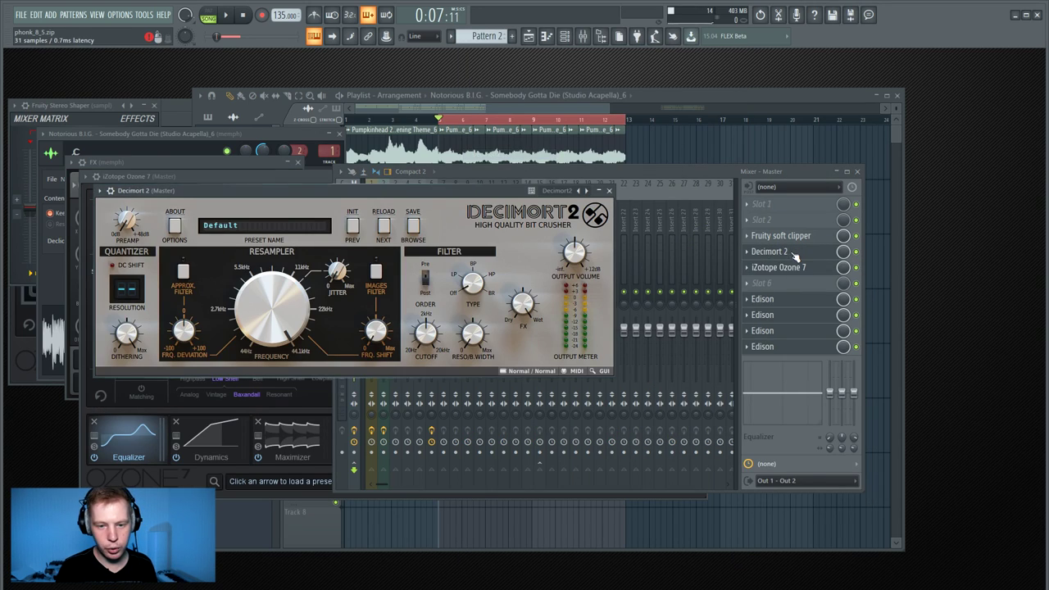
Browse the presets of the Master's Decimort 2 and load MPC60
{"action": "left_click", "coordinate": [413, 225]}
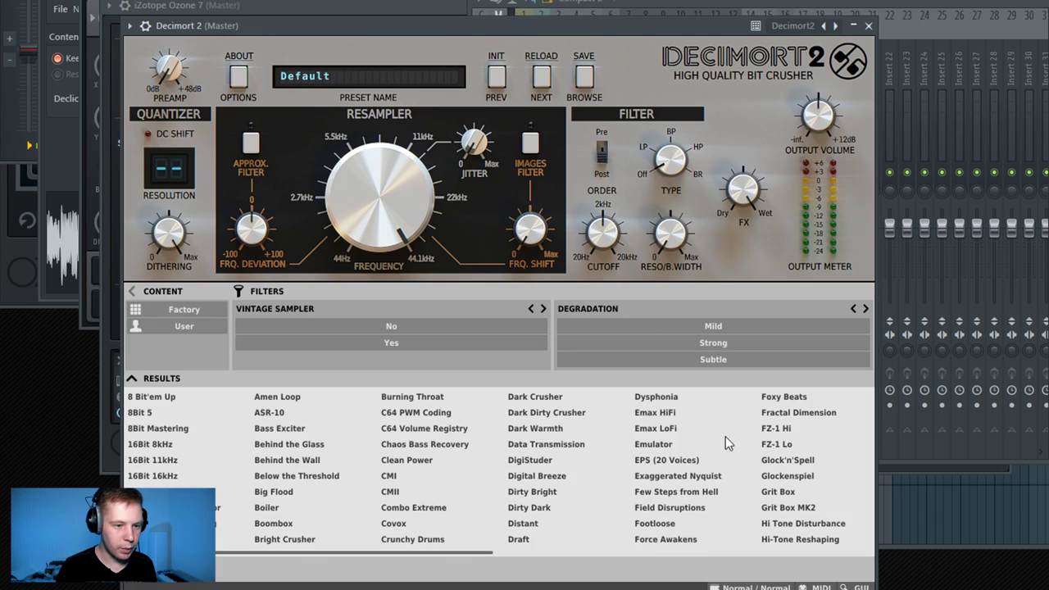
{"action": "scroll", "coordinate": [828, 524], "scroll_direction": "right", "scroll_amount": 3}
{"action": "left_click", "coordinate": [773, 505]}
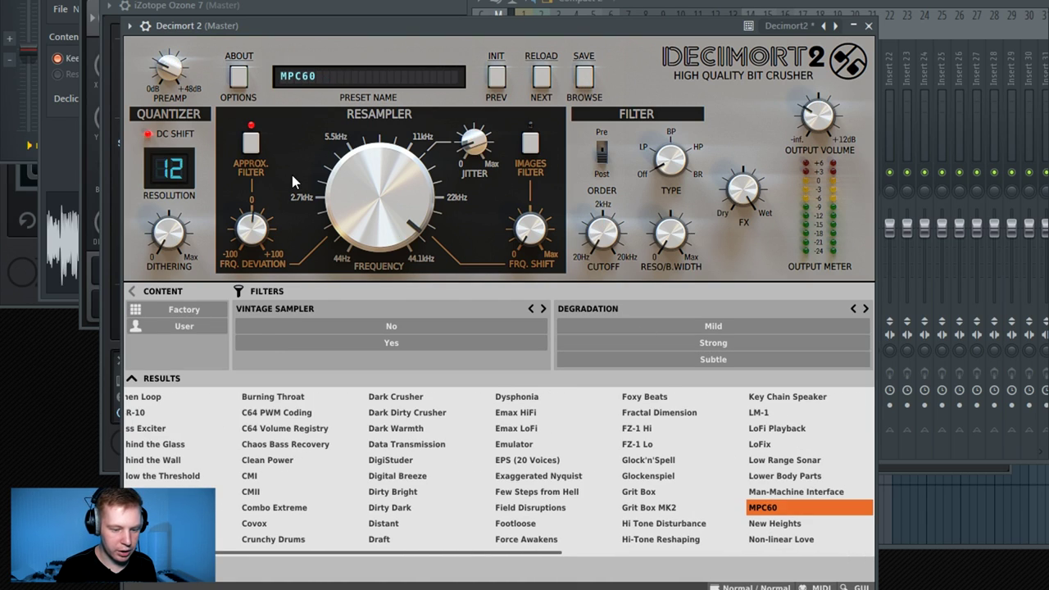
{"action": "left_click", "coordinate": [898, 67]}
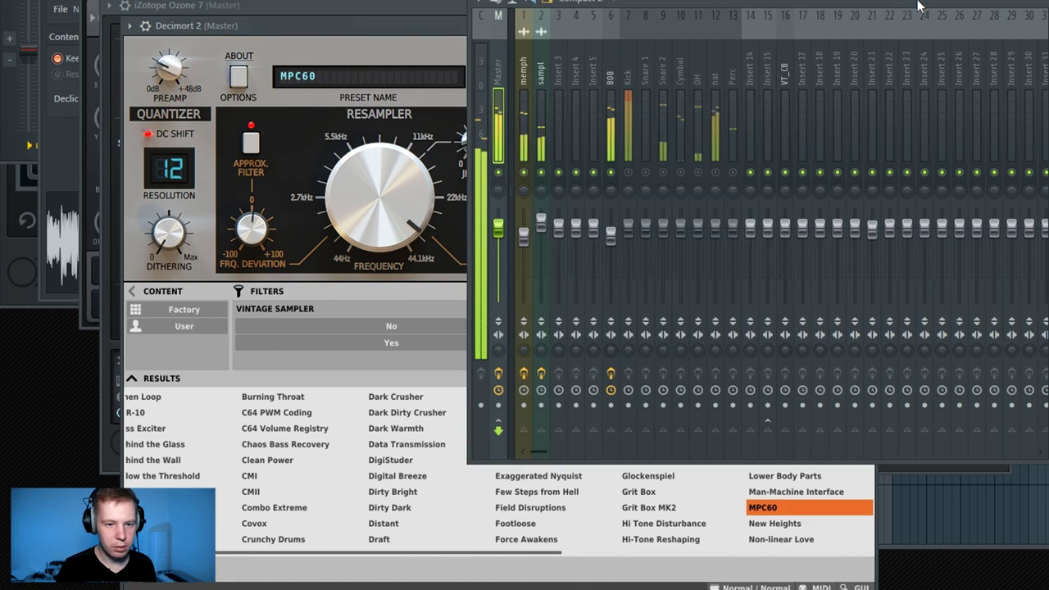
{"action": "left_click", "coordinate": [358, 25]}
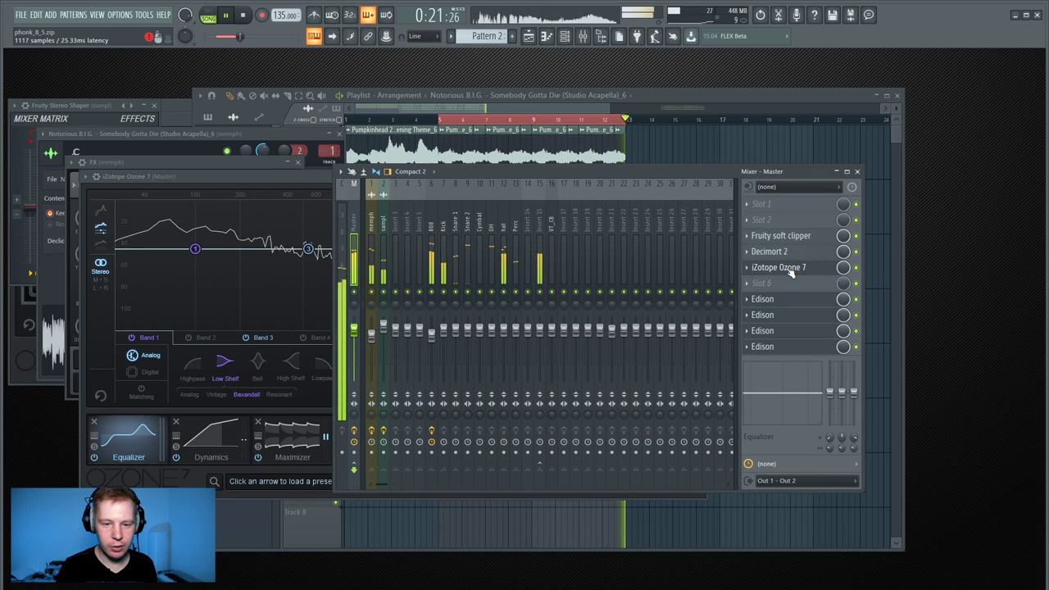
Apply the Vintage Midrange equalizer preset in the Master's Ozone 7 and choose a preset for its Dynamic EQ module
{"action": "left_click_drag", "start_coordinate": [300, 177], "coordinate": [391, 142]}
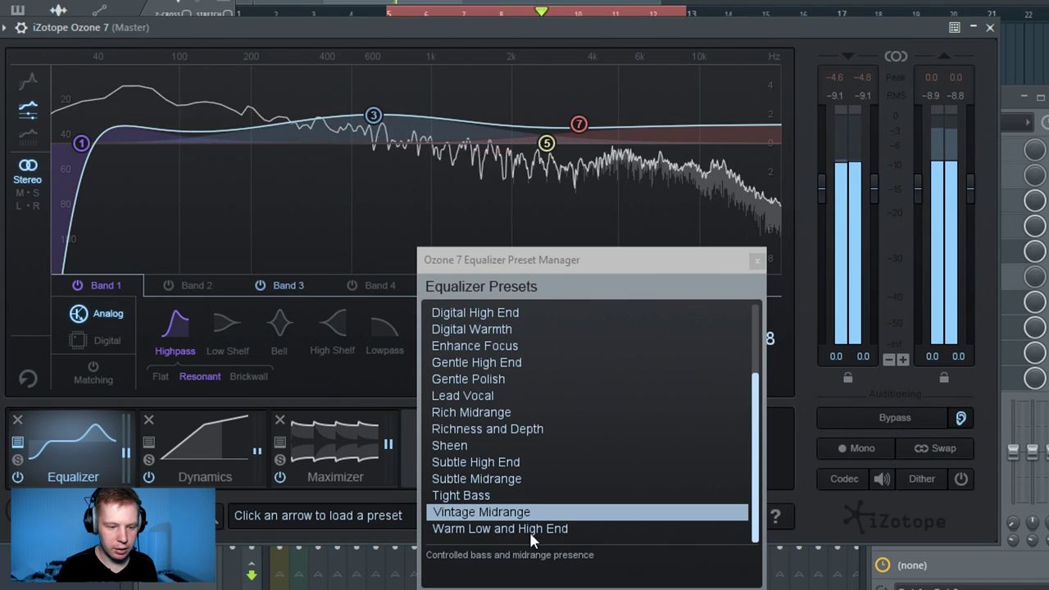
{"action": "left_click", "coordinate": [756, 260]}
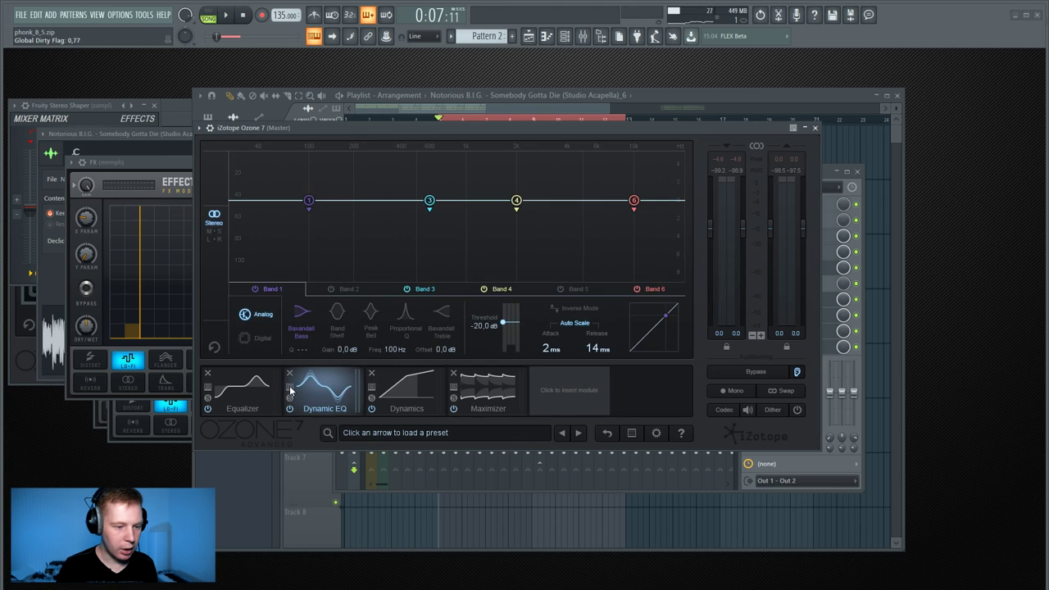
{"action": "left_click", "coordinate": [290, 387]}
{"action": "left_click", "coordinate": [502, 357]}
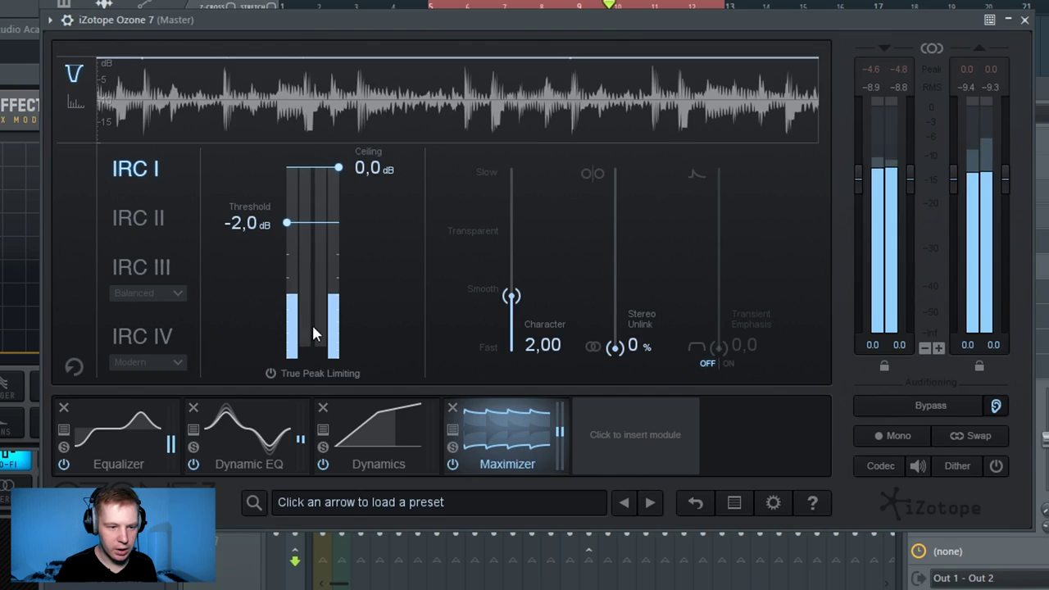
Enable True Peak Limiting in Ozone's Maximizer and set ceiling to -0.5 dB, threshold to -7.2 dB and transient emphasis to 133
{"action": "left_click", "coordinate": [294, 370]}
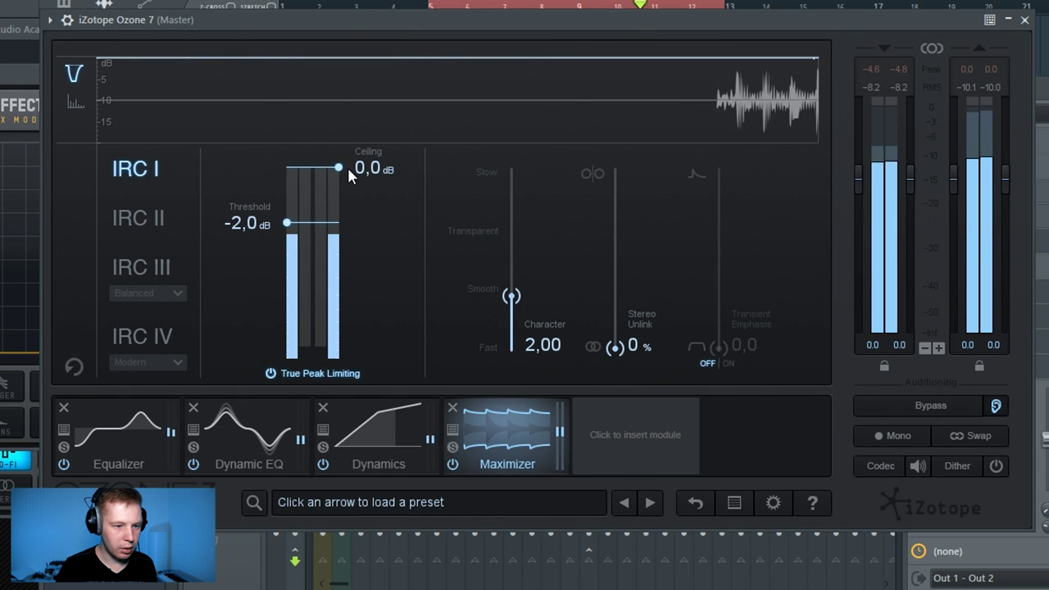
{"action": "left_click_drag", "start_coordinate": [339, 168], "coordinate": [339, 184]}
{"action": "left_click_drag", "start_coordinate": [283, 222], "coordinate": [280, 289]}
{"action": "left_click_drag", "start_coordinate": [718, 347], "coordinate": [742, 231]}
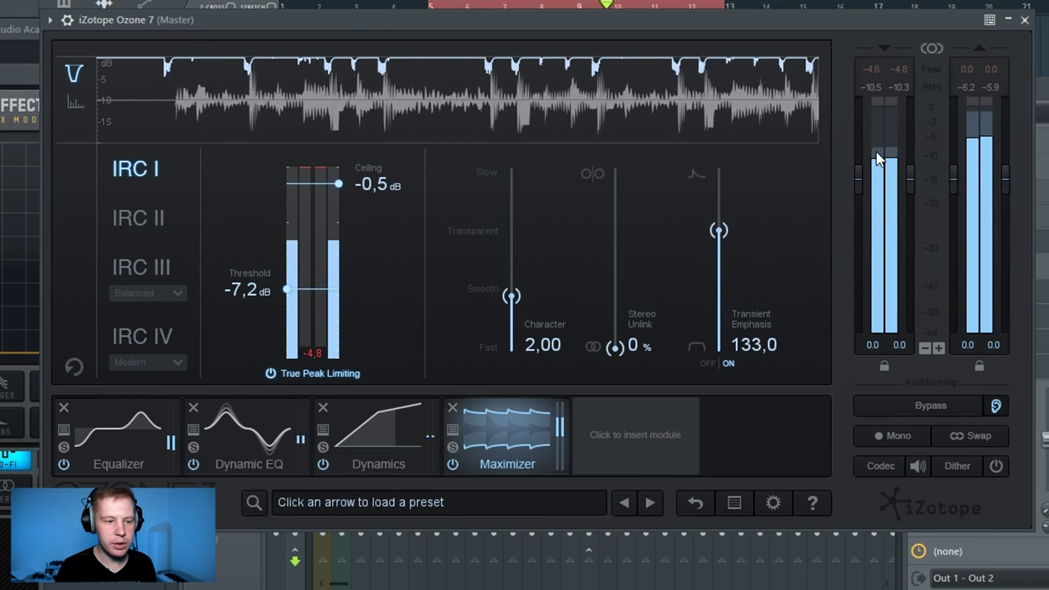
Insert a Vintage EQ module into the Ozone 7 chain and place it between Dynamic EQ and Dynamics
{"action": "left_click", "coordinate": [619, 439]}
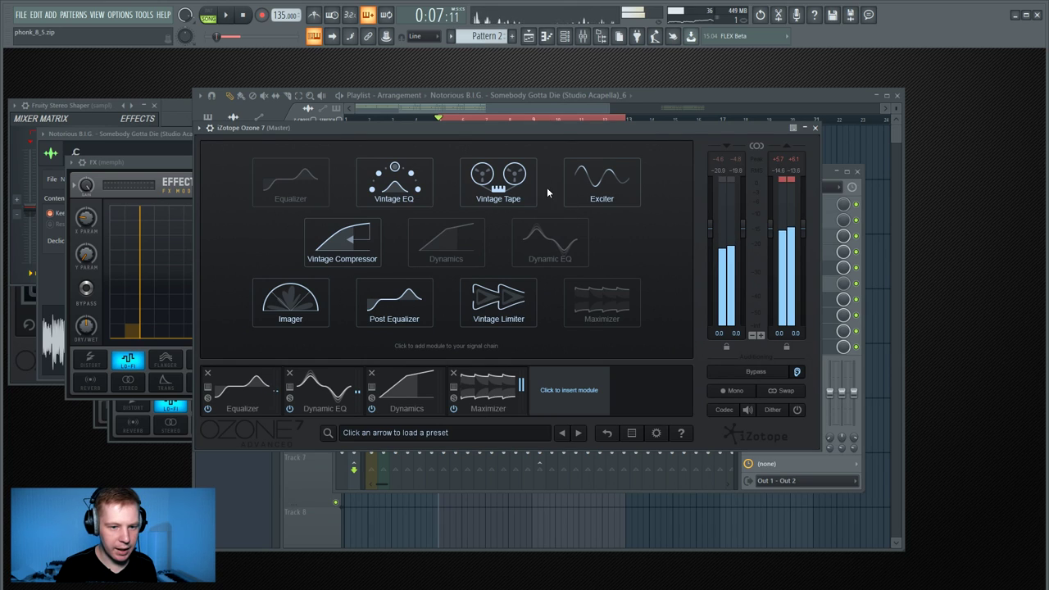
{"action": "left_click", "coordinate": [436, 179]}
{"action": "left_click_drag", "start_coordinate": [543, 397], "coordinate": [391, 401]}
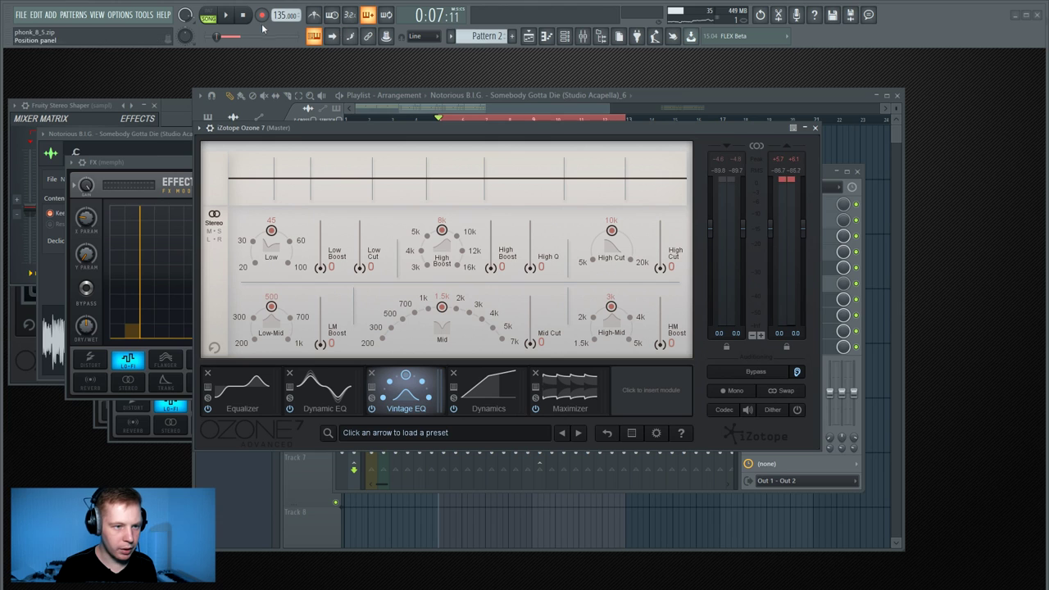
In Vintage EQ, cut lows at 20, mids 0.9 at 200 and highs 1.8 at 20k; boost high-mids 4.1 at 5k and slightly raise High Boost
{"action": "mouse_move", "coordinate": [320, 268]}
{"action": "left_mouse_down"}
{"action": "mouse_move", "coordinate": [320, 253]}
{"action": "mouse_move", "coordinate": [320, 268]}
{"action": "left_mouse_up"}
{"action": "mouse_move", "coordinate": [359, 268]}
{"action": "left_mouse_down"}
{"action": "mouse_move", "coordinate": [360, 247]}
{"action": "mouse_move", "coordinate": [361, 261]}
{"action": "left_mouse_up"}
{"action": "left_click", "coordinate": [254, 262]}
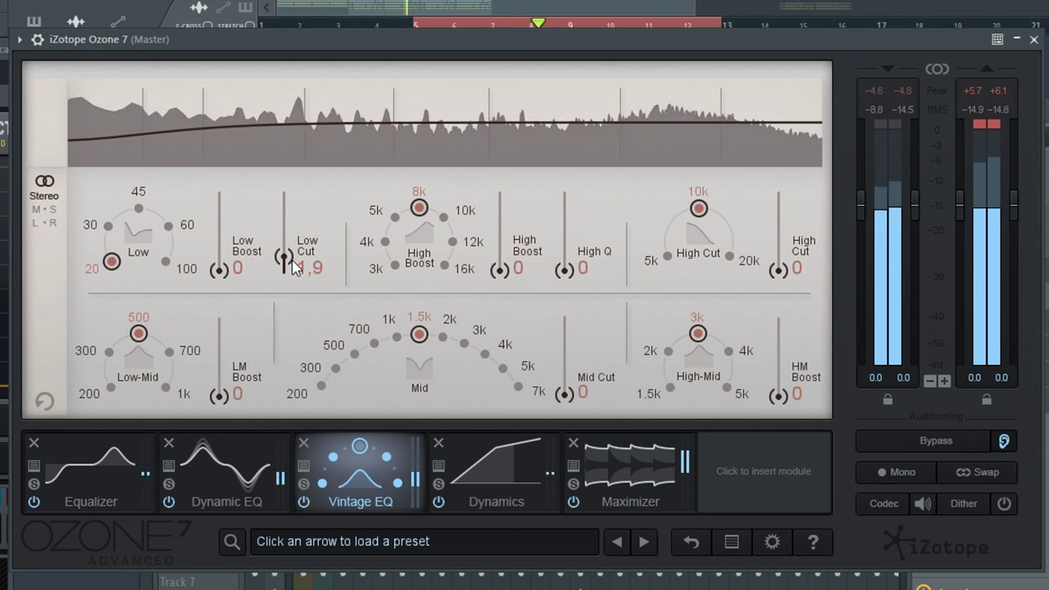
{"action": "left_click_drag", "start_coordinate": [564, 394], "coordinate": [562, 317]}
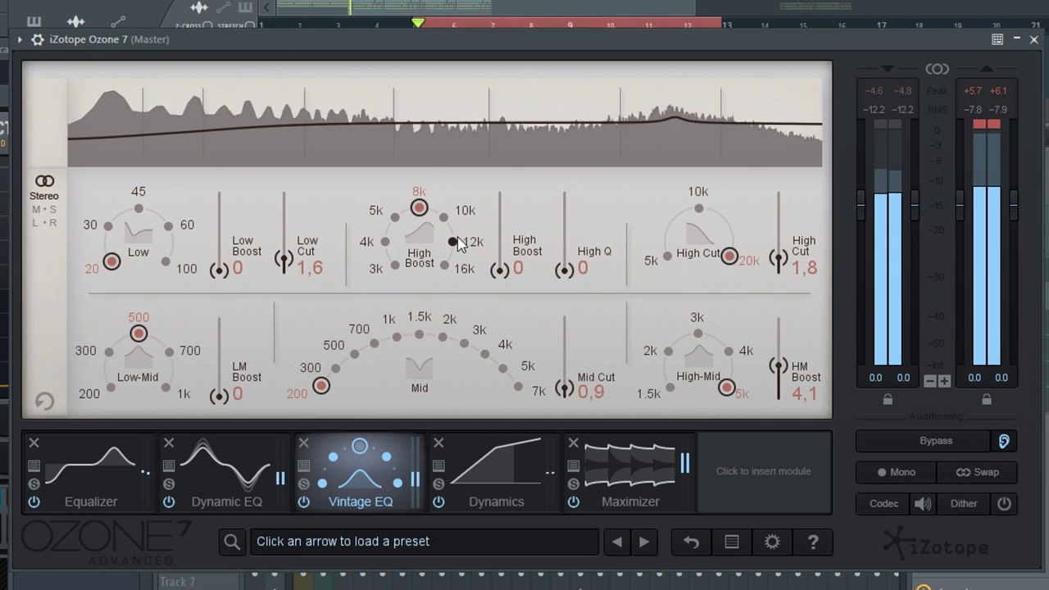
{"action": "mouse_move", "coordinate": [499, 269]}
{"action": "left_mouse_down"}
{"action": "mouse_move", "coordinate": [500, 201]}
{"action": "mouse_move", "coordinate": [499, 256]}
{"action": "left_mouse_up"}
{"action": "left_click_drag", "start_coordinate": [284, 259], "coordinate": [283, 253]}
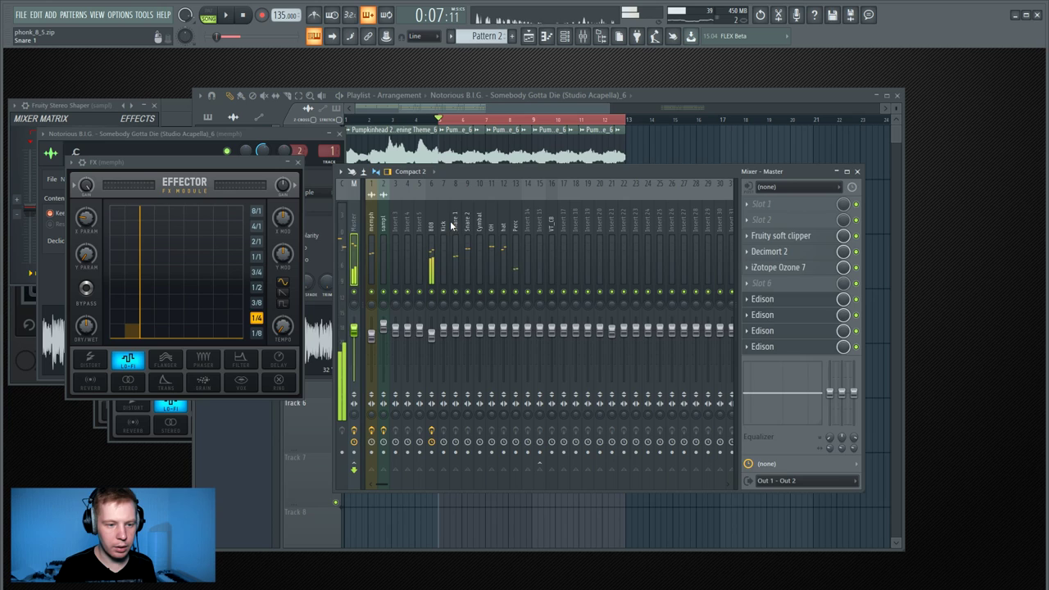
Select the drum tracks in the mixer, route them to Insert 15 and solo the hat for playback
{"action": "left_click_drag", "start_coordinate": [455, 244], "coordinate": [531, 243]}
{"action": "right_click", "coordinate": [501, 292]}
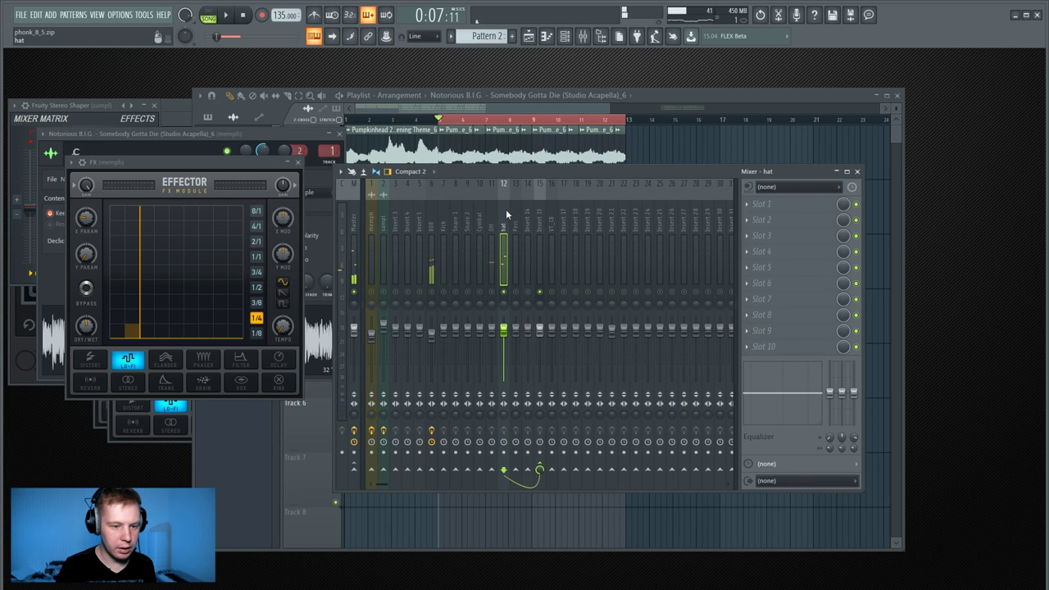
{"action": "key", "text": "space"}
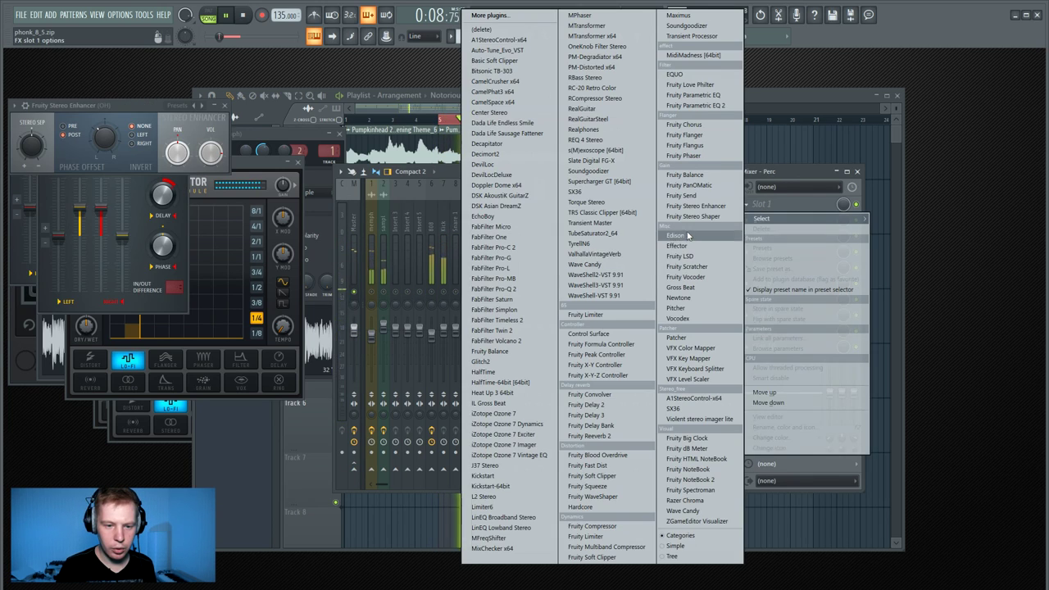
Add Fruity Stereo Shaper to the Perc, Cymbal and Snare 1 tracks and send the hat to Insert 18
{"action": "left_click", "coordinate": [727, 215]}
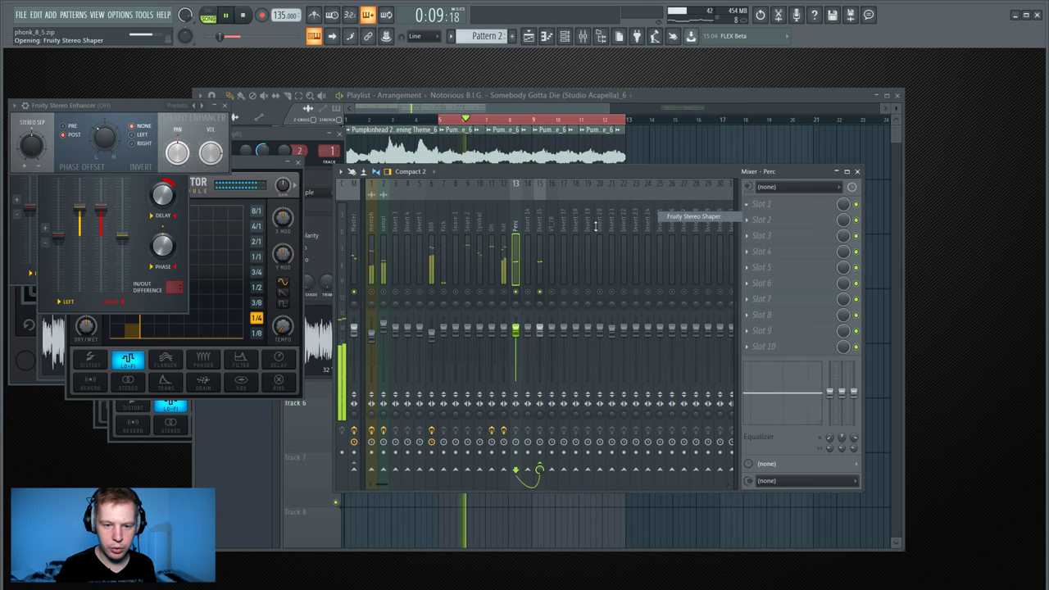
{"action": "right_click", "coordinate": [190, 162]}
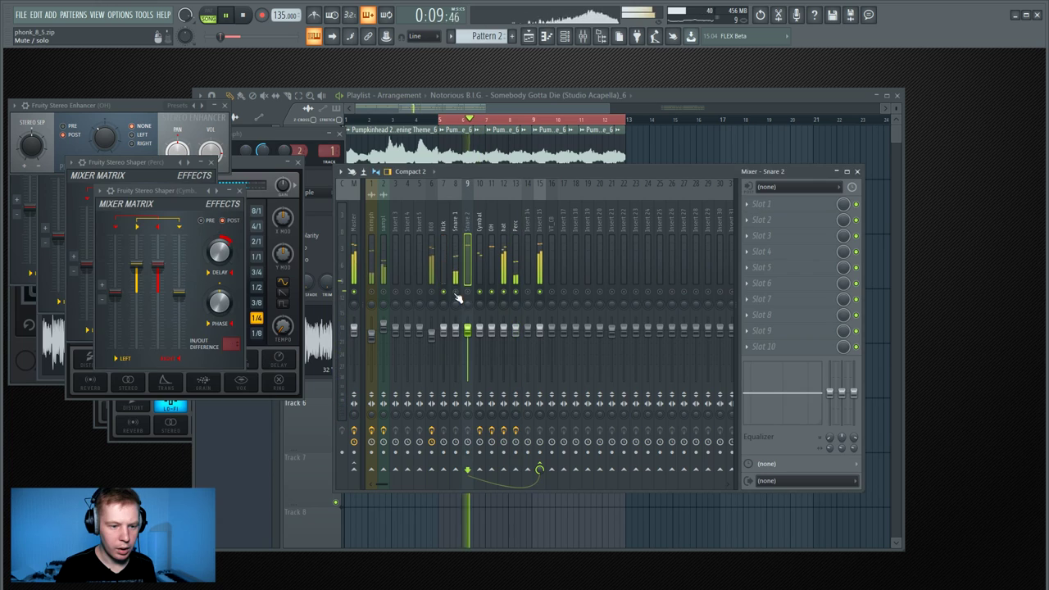
{"action": "left_click", "coordinate": [456, 221]}
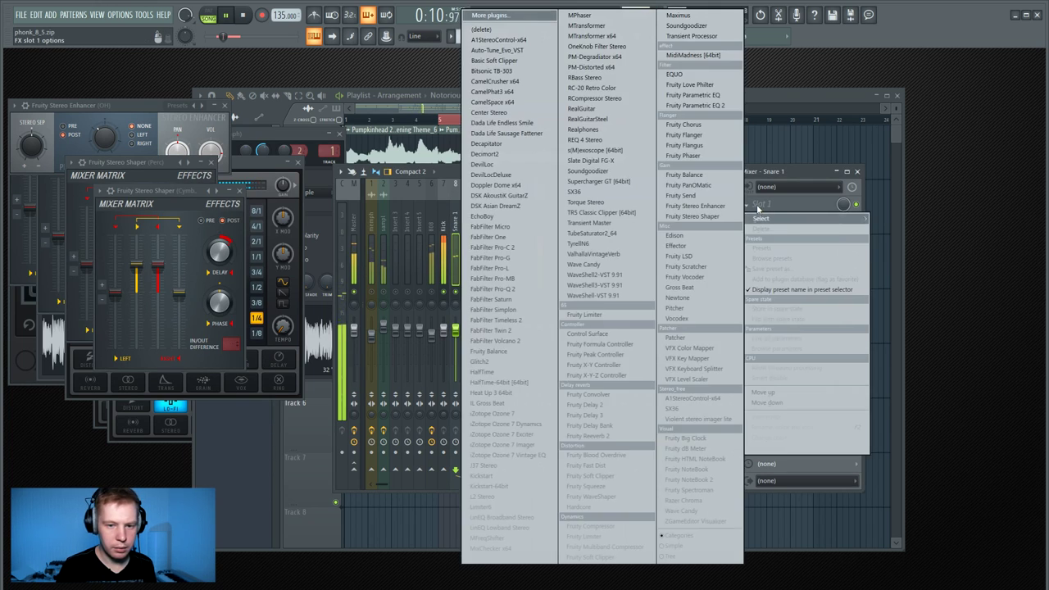
{"action": "left_click", "coordinate": [503, 243]}
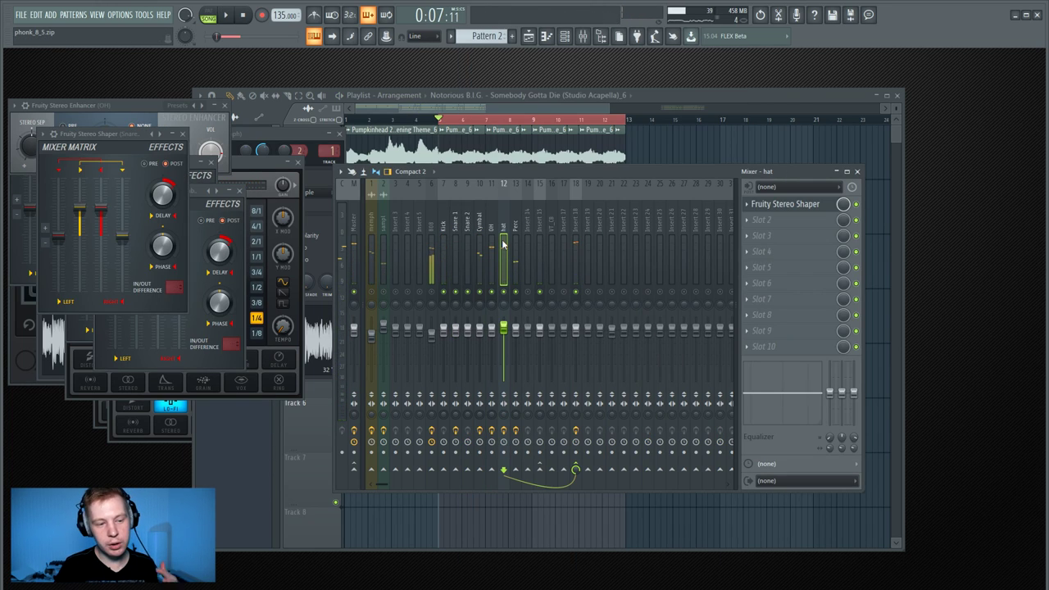
Listen to the drums, insert Decapitator in the first effect slot of Insert 15 and adjust its Drive
{"action": "key", "text": "space"}
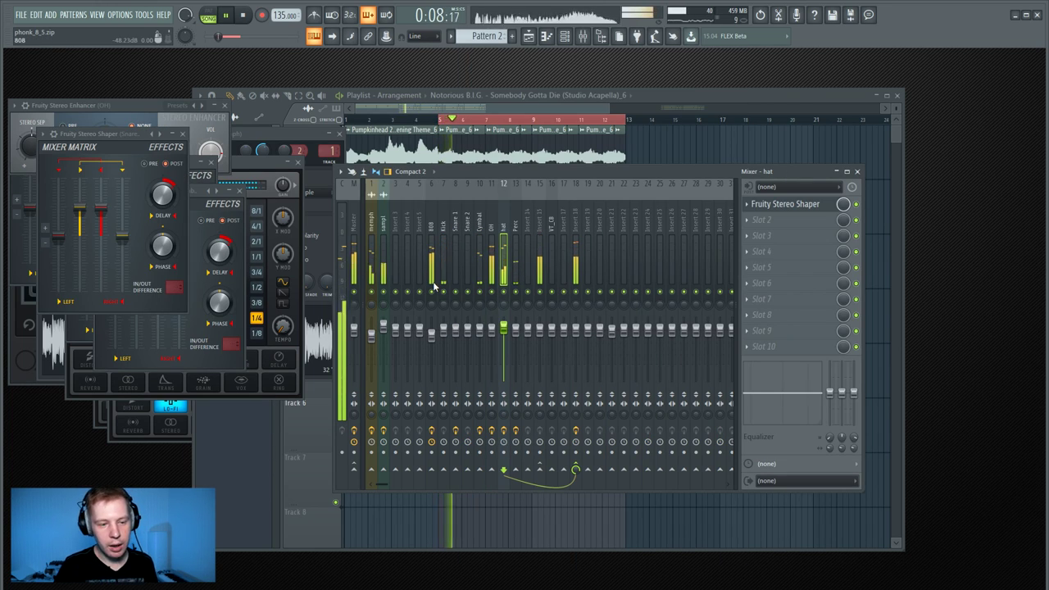
{"action": "key", "text": "space"}
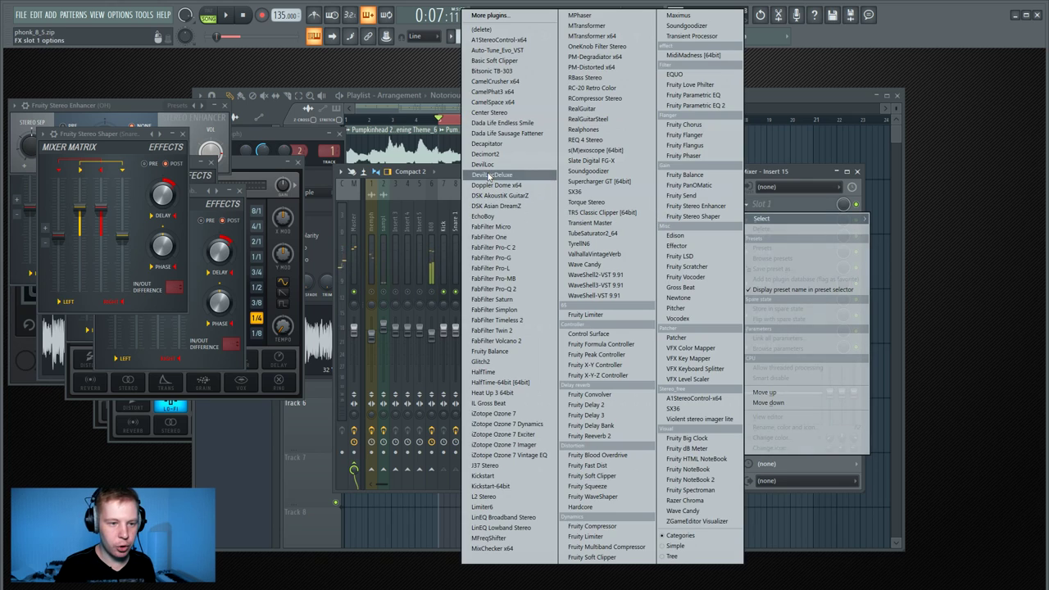
{"action": "left_click", "coordinate": [492, 144]}
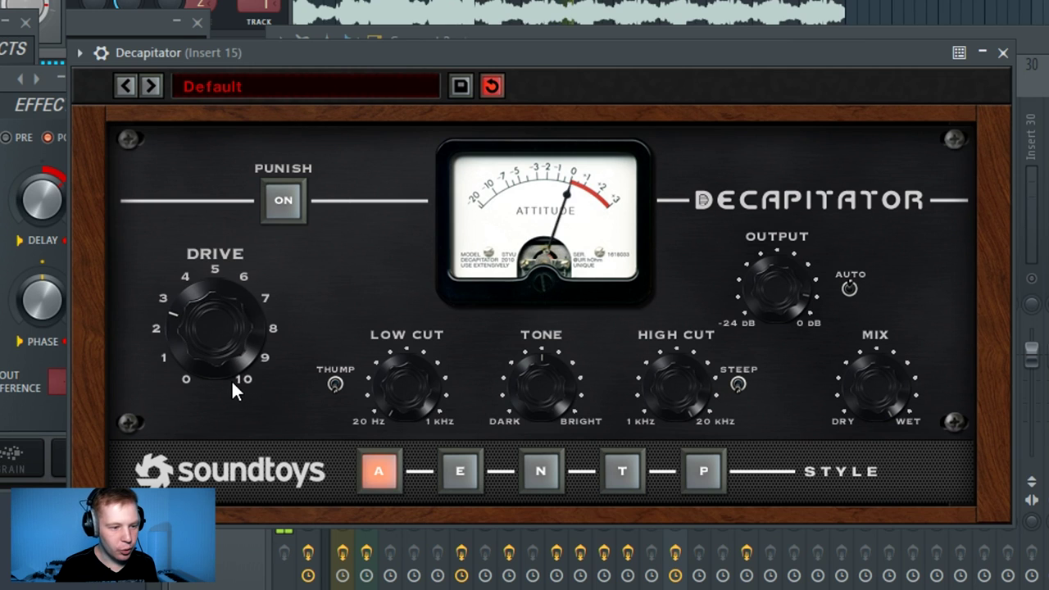
{"action": "scroll", "coordinate": [215, 348], "scroll_direction": "down", "scroll_amount": 2}
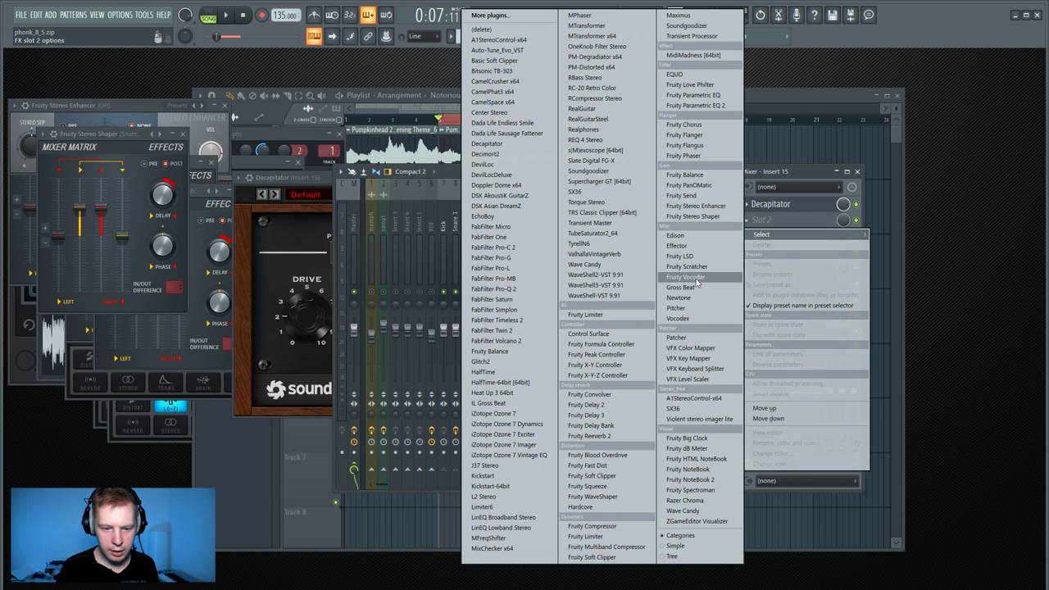
Add Effector to Insert 15 in Lo-Fi mode with a low X parameter, minimum Y parameter and reduced Dry/Wet
{"action": "left_click", "coordinate": [677, 247]}
{"action": "left_click_drag", "start_coordinate": [158, 121], "coordinate": [298, 145]}
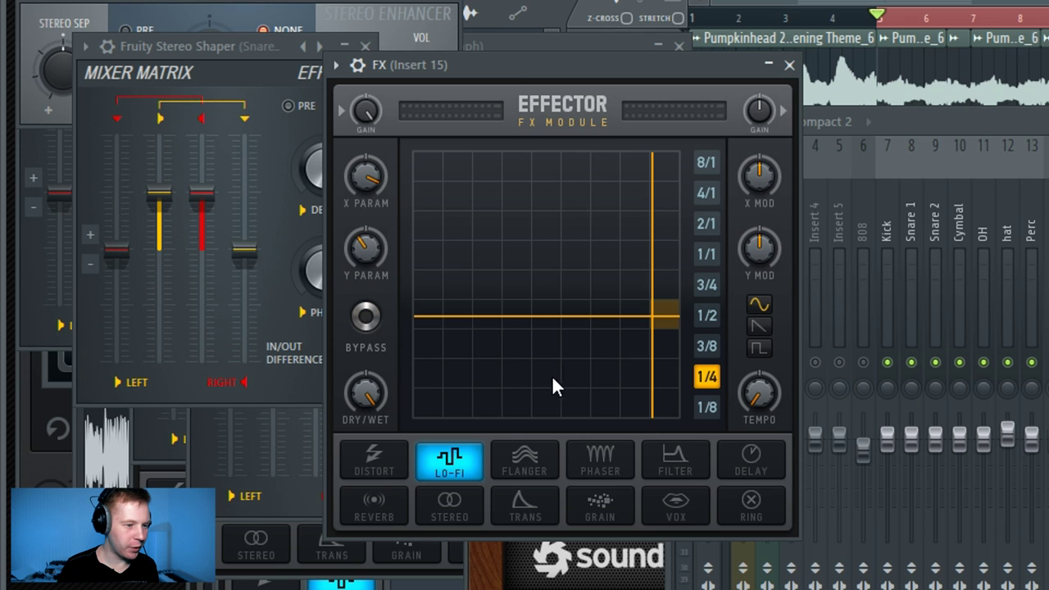
{"action": "key", "text": "space"}
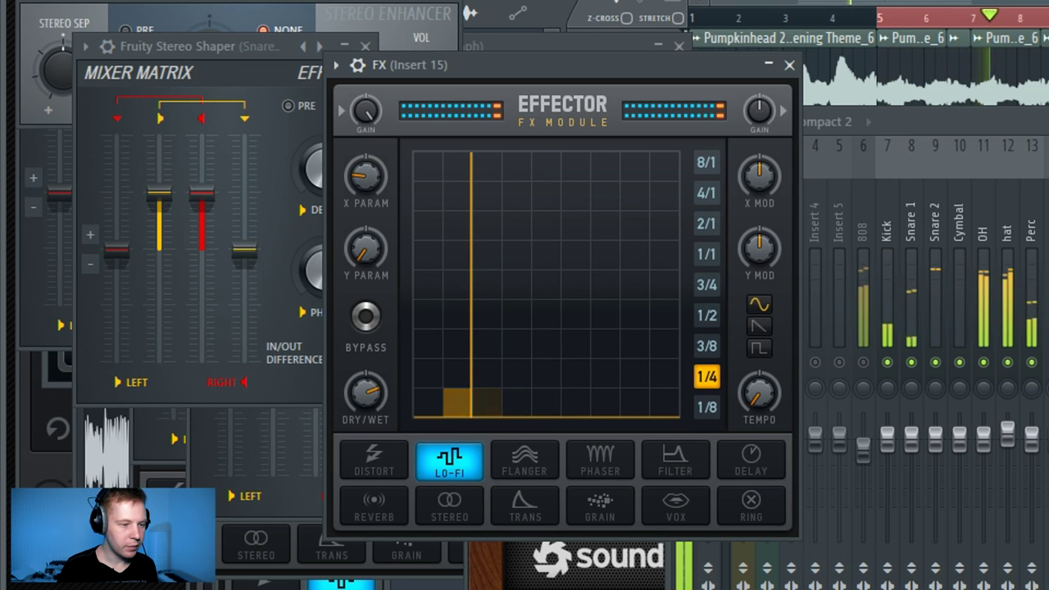
Insert Decimort 2 after Effector on Insert 15 and load the MPC60 preset
{"action": "left_click", "coordinate": [1048, 249]}
{"action": "mouse_move", "coordinate": [1048, 278]}
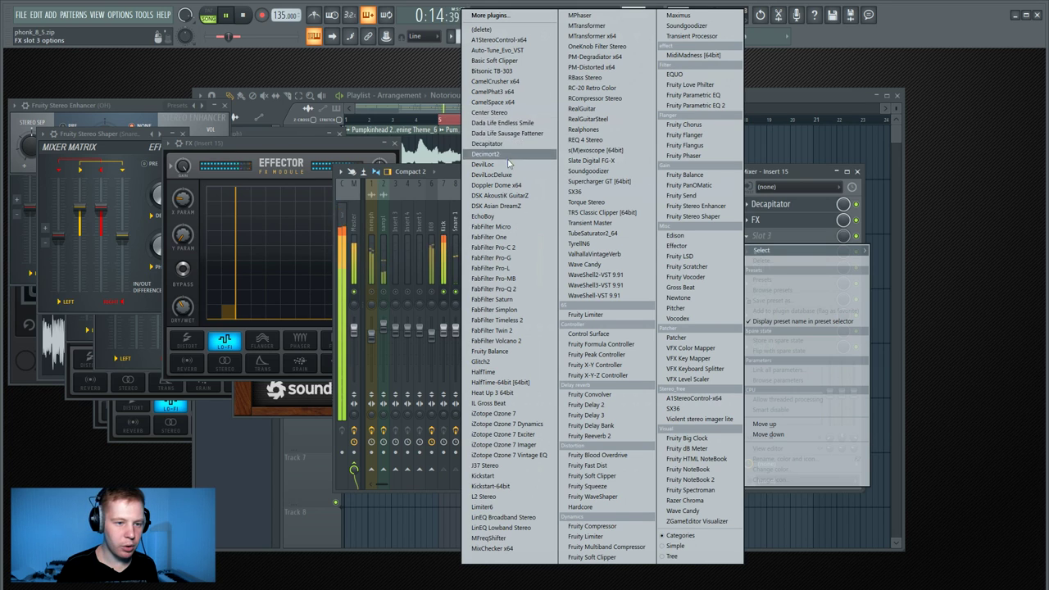
{"action": "left_click", "coordinate": [504, 155]}
{"action": "left_click", "coordinate": [757, 498]}
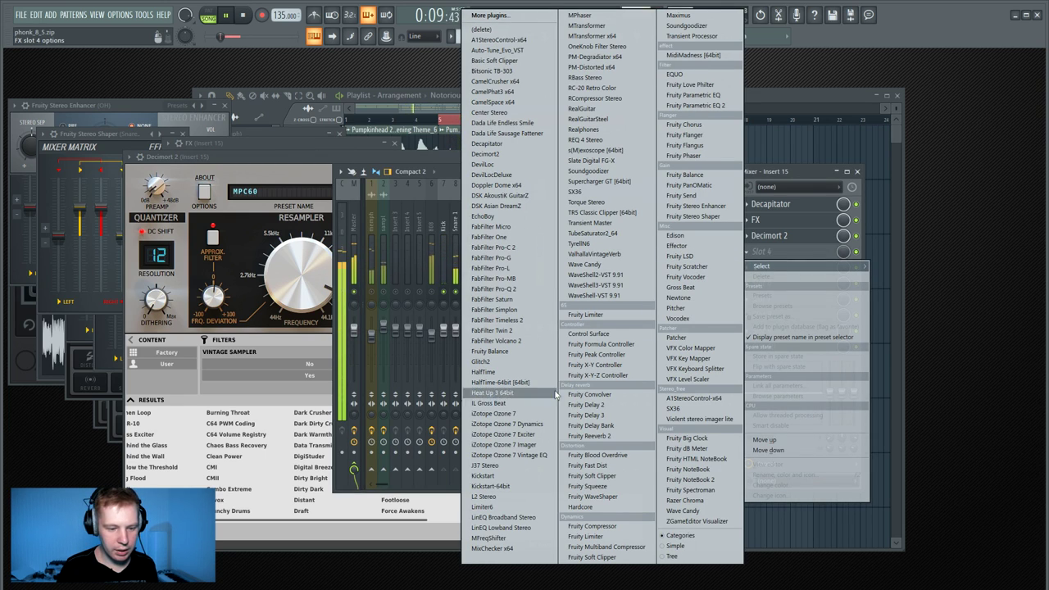
Add Ozone 7 Imager to Insert 15 with the Enhanced Space preset, enable Stereoize, zero Band 1 Width and raise the lowest crossover
{"action": "left_click", "coordinate": [504, 444]}
{"action": "left_click", "coordinate": [607, 224]}
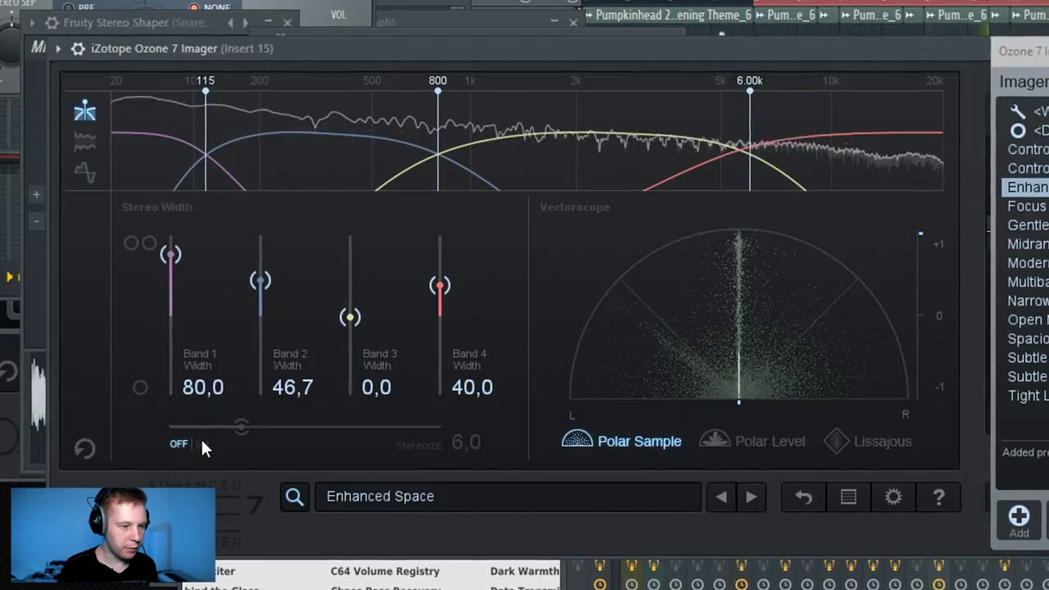
{"action": "left_click", "coordinate": [136, 365]}
{"action": "left_click_drag", "start_coordinate": [184, 279], "coordinate": [167, 322]}
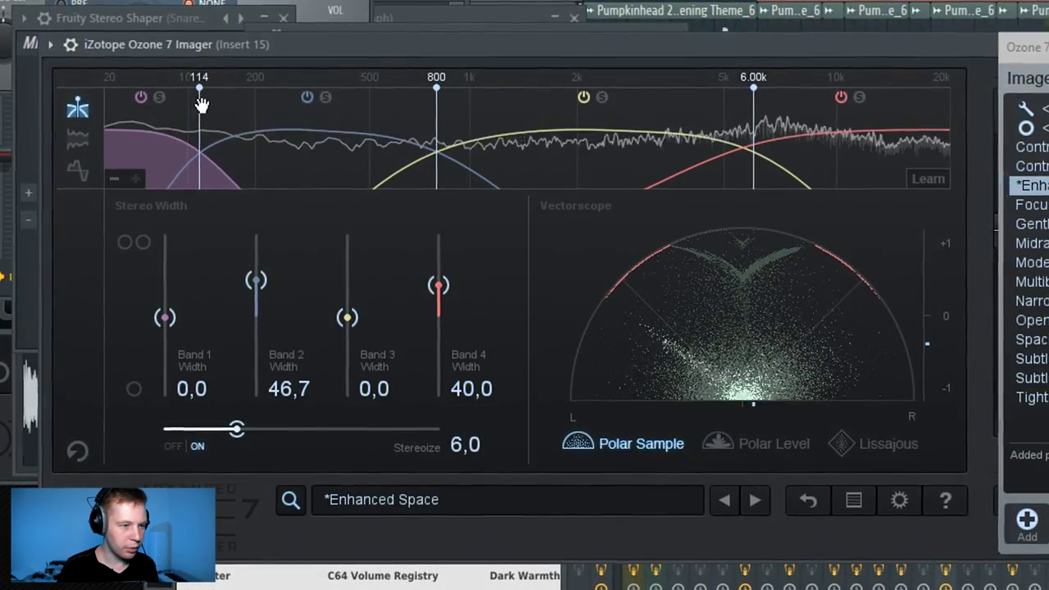
{"action": "left_click_drag", "start_coordinate": [201, 104], "coordinate": [251, 122]}
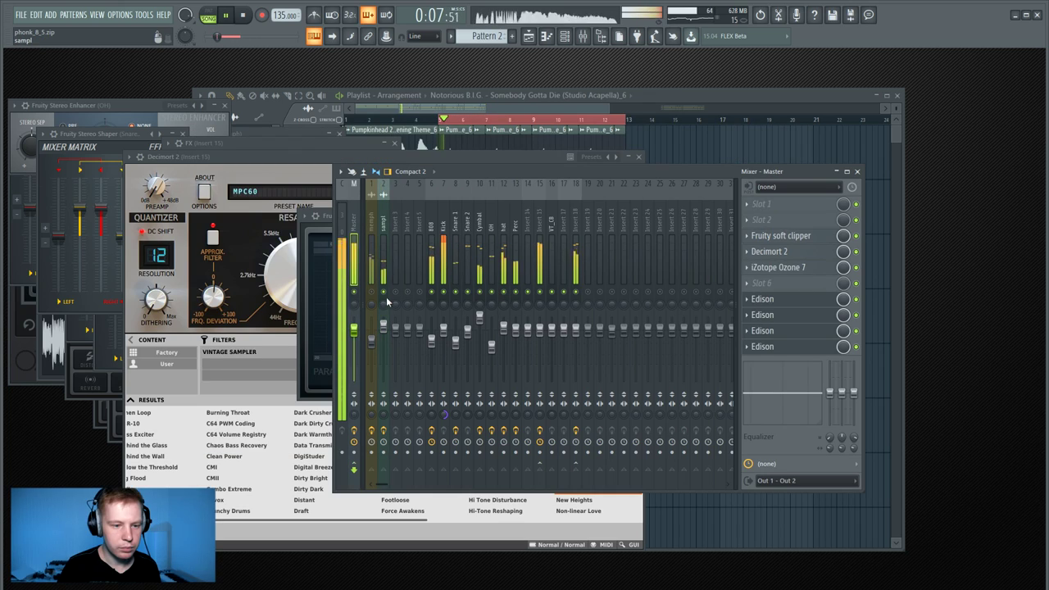
Adjust the memph track's volume, and in the playlist move the original section's clips out to start at bar 33
{"action": "left_click", "coordinate": [373, 343]}
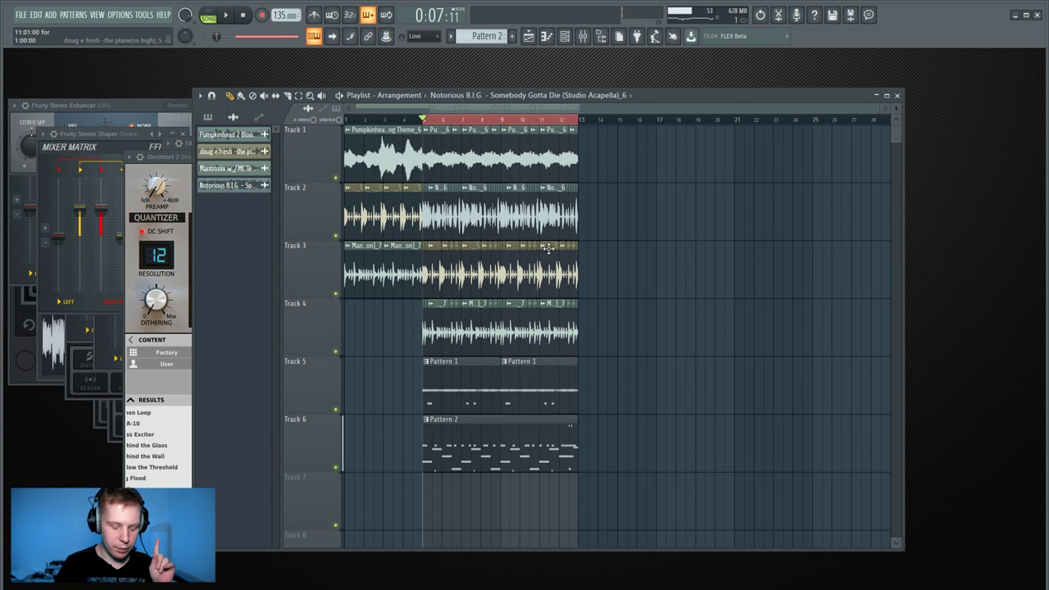
{"action": "left_click_drag", "start_coordinate": [692, 471], "coordinate": [422, 124]}
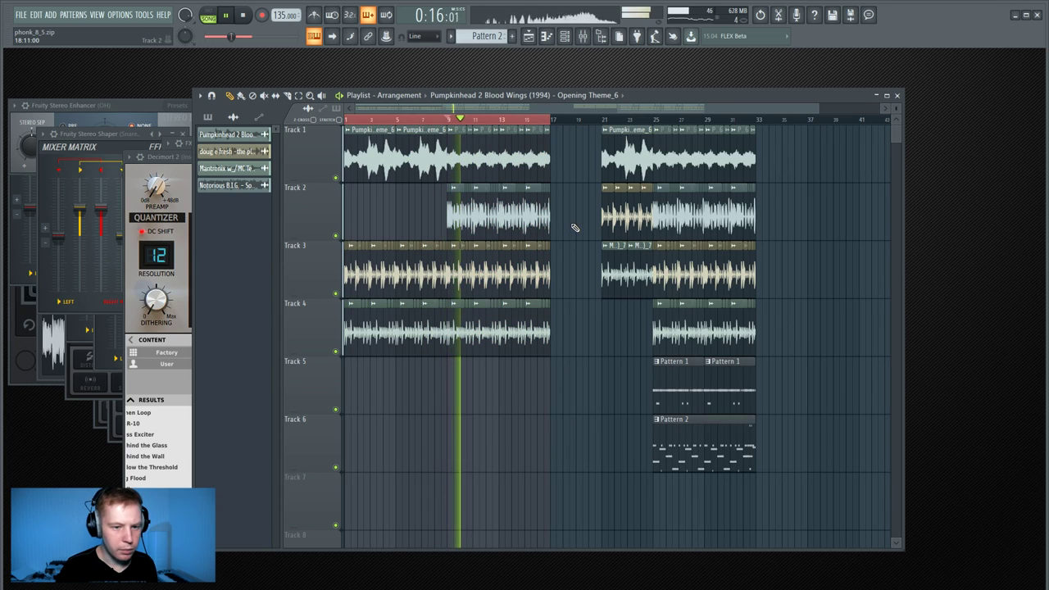
{"action": "left_click_drag", "start_coordinate": [587, 124], "coordinate": [829, 531]}
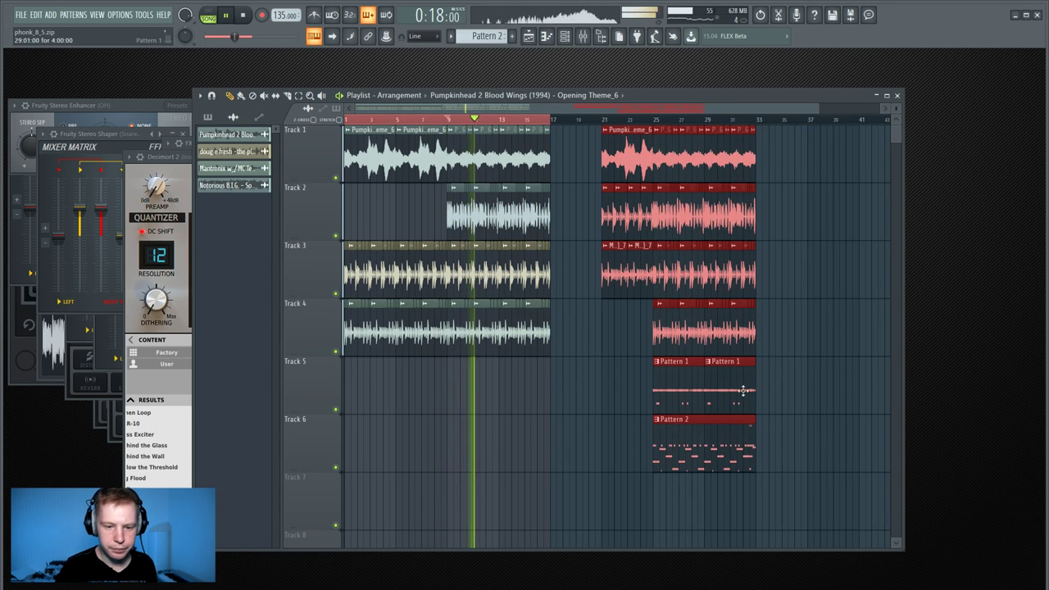
{"action": "left_click_drag", "start_coordinate": [712, 400], "coordinate": [835, 400]}
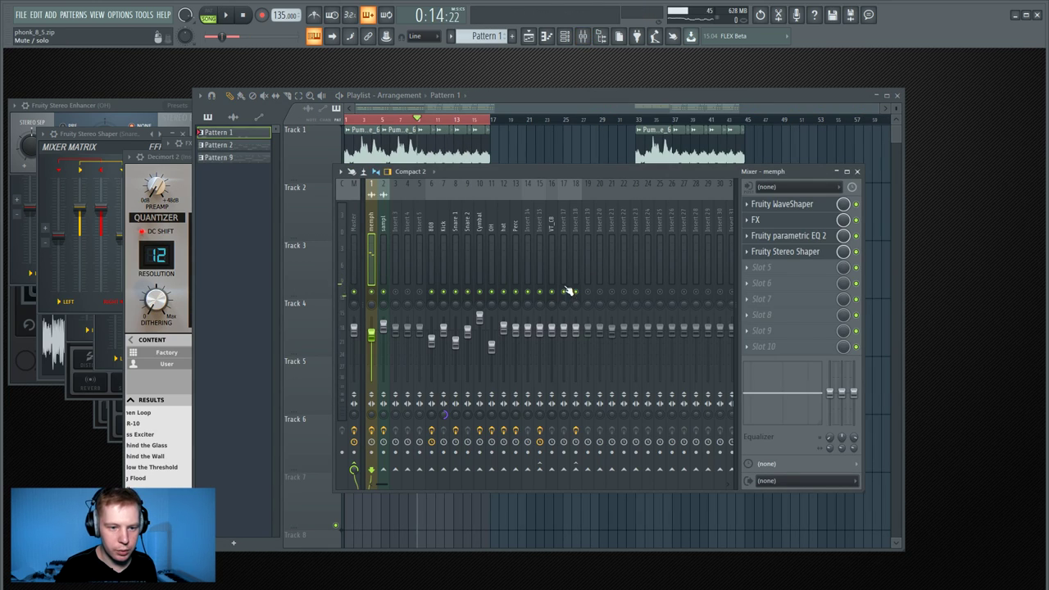
Insert HalfTime on Insert 15 with the 1.5x mode and a 1/16 loop
{"action": "left_click", "coordinate": [562, 216]}
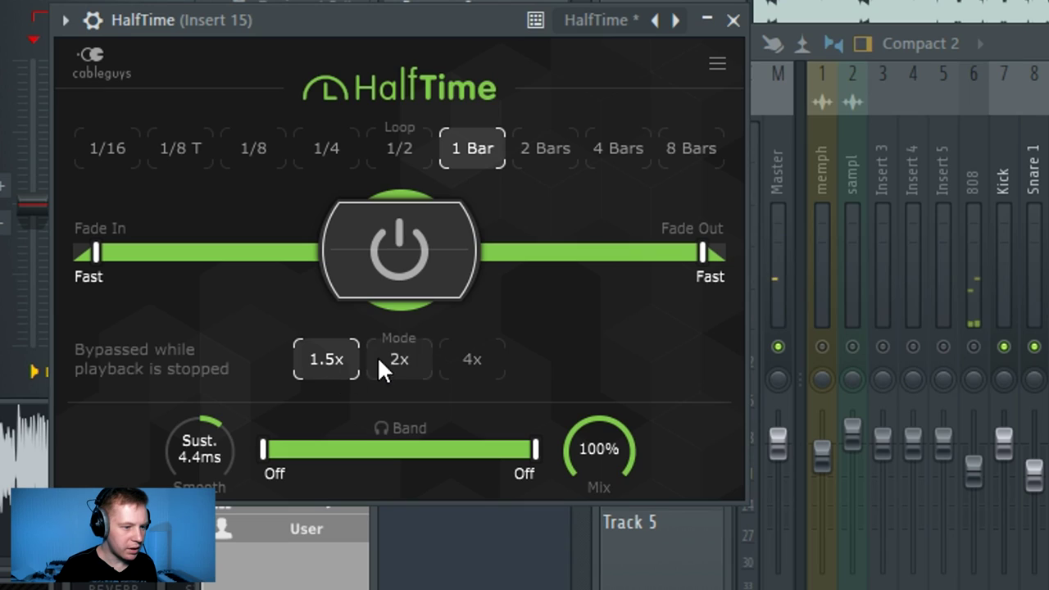
{"action": "left_click", "coordinate": [96, 148]}
{"action": "key", "text": "space"}
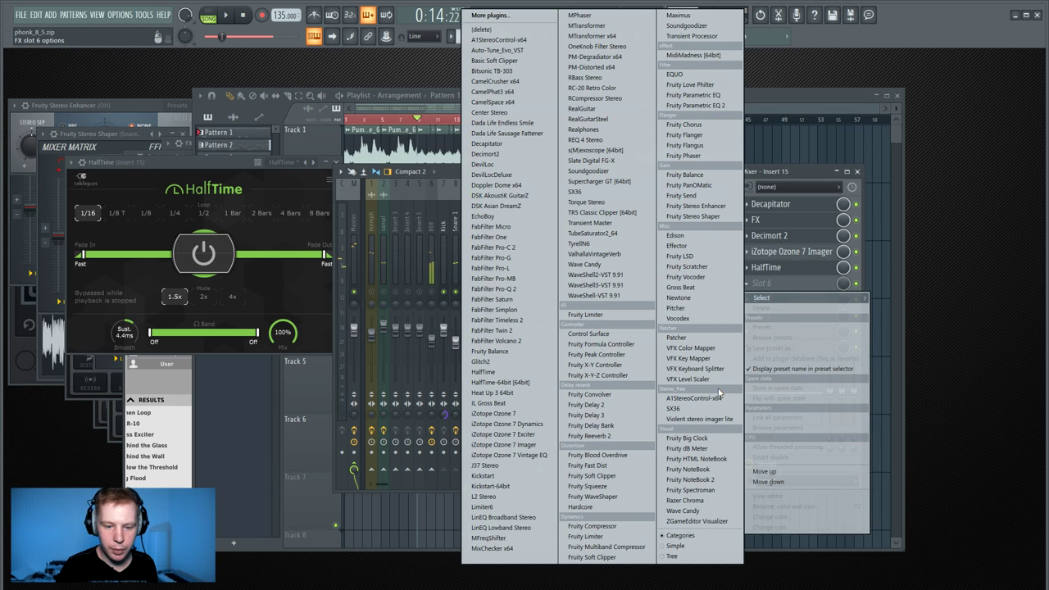
Add Fruity Parametric EQ 2 after HalfTime, load the Old Telephone preset and adjust its bands during playback
{"action": "left_click", "coordinate": [708, 105]}
{"action": "right_click", "coordinate": [384, 178]}
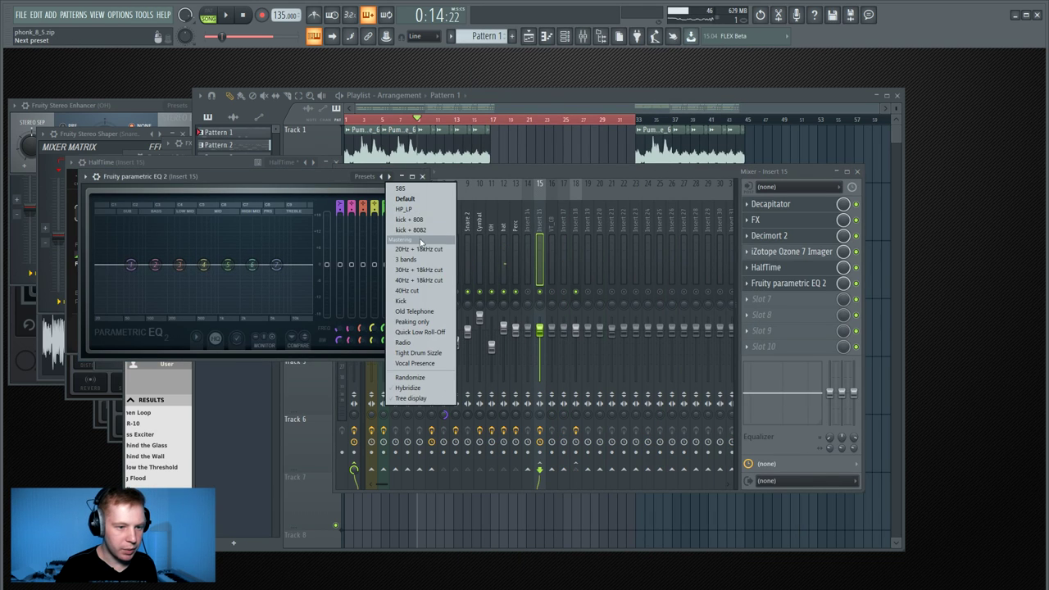
{"action": "left_click", "coordinate": [416, 311]}
{"action": "key", "text": "space"}
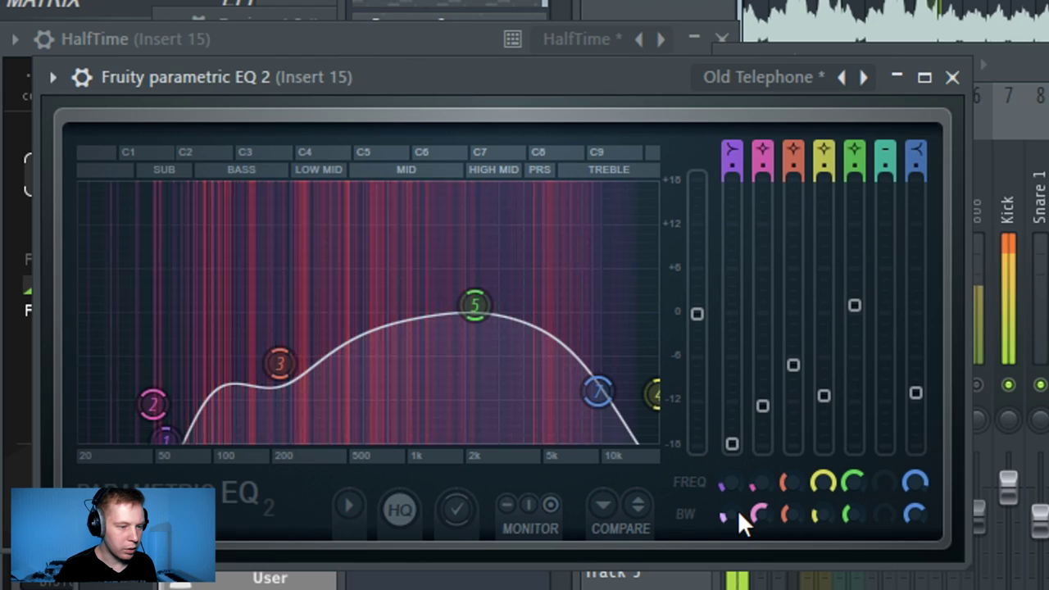
{"action": "left_click_drag", "start_coordinate": [352, 340], "coordinate": [352, 318]}
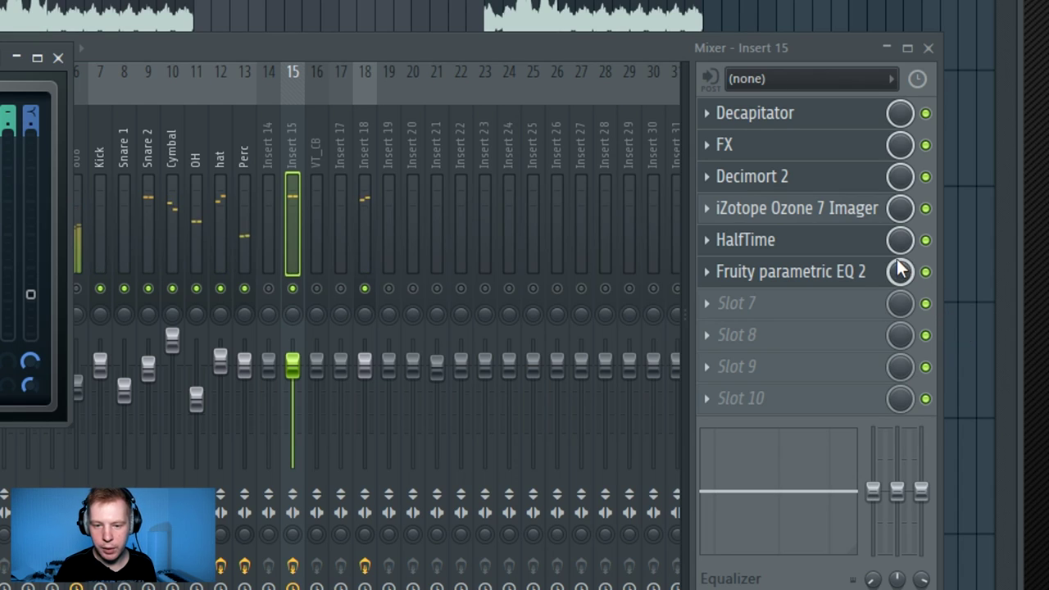
Create an automation clip for HalfTime's mix level and shape it to be high only from bar 9 to bar 17
{"action": "right_click", "coordinate": [899, 270]}
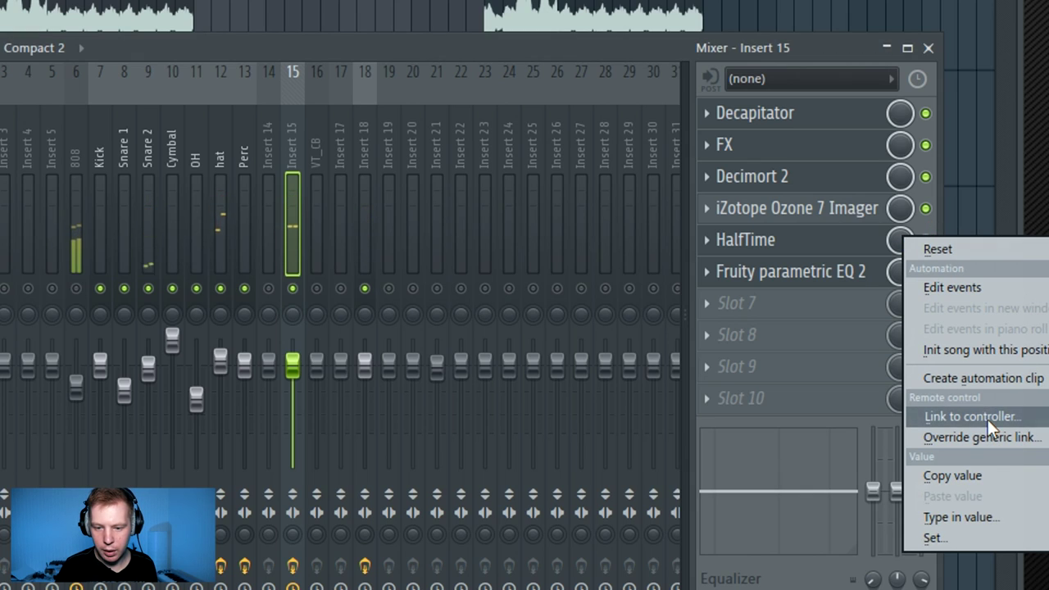
{"action": "left_click", "coordinate": [992, 375]}
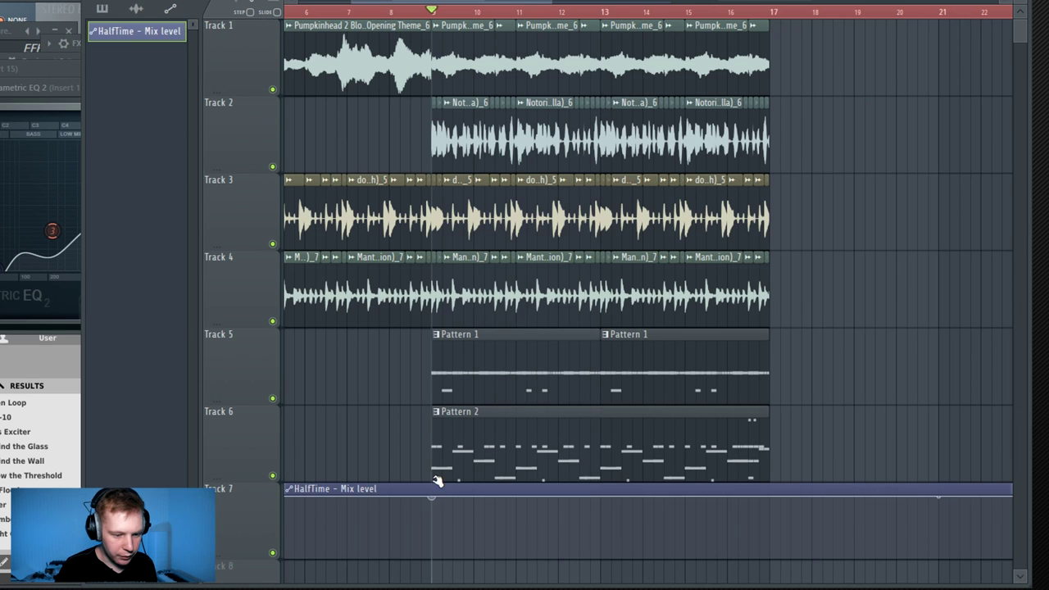
{"action": "right_click", "coordinate": [431, 515]}
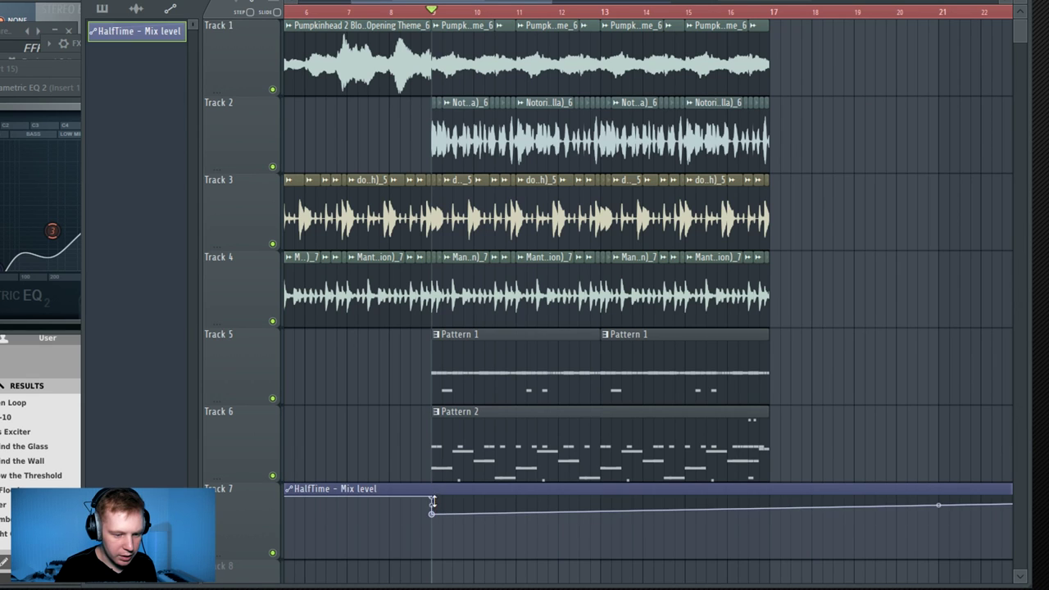
{"action": "left_click_drag", "start_coordinate": [432, 496], "coordinate": [432, 560]}
{"action": "left_click_drag", "start_coordinate": [434, 518], "coordinate": [440, 480]}
{"action": "left_click_drag", "start_coordinate": [770, 527], "coordinate": [785, 564]}
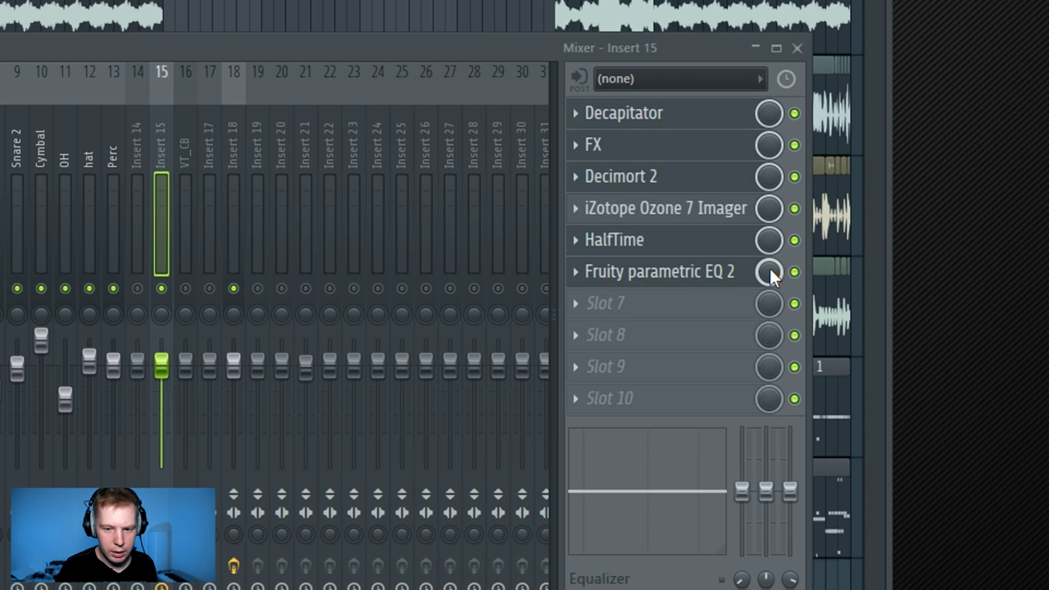
Link the mix level of Fruity Parametric EQ 2 to the HalfTime - Mix level automation clip as internal controller
{"action": "right_click", "coordinate": [769, 269]}
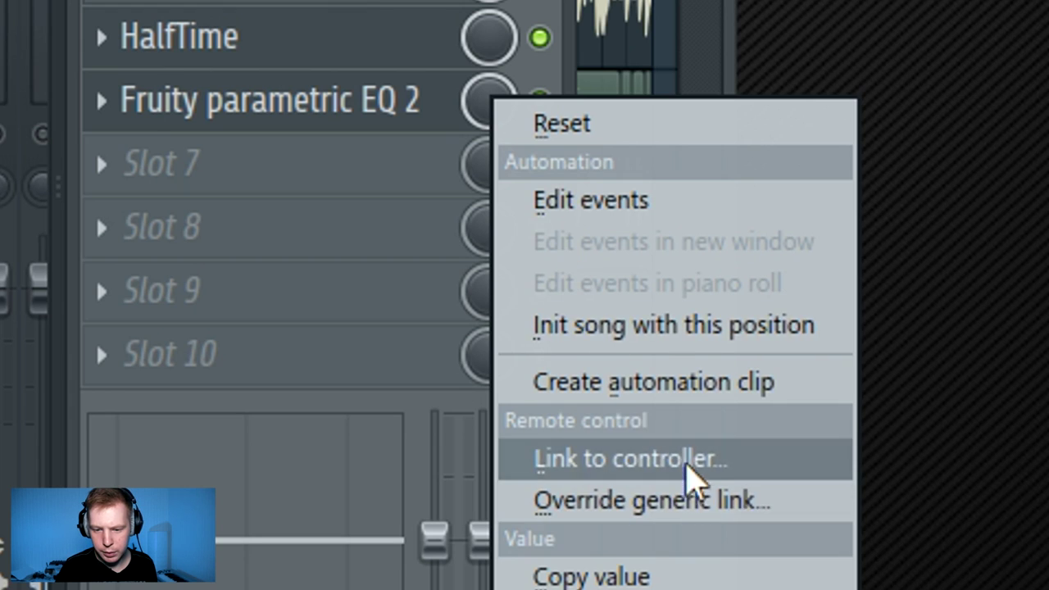
{"action": "left_click", "coordinate": [688, 463]}
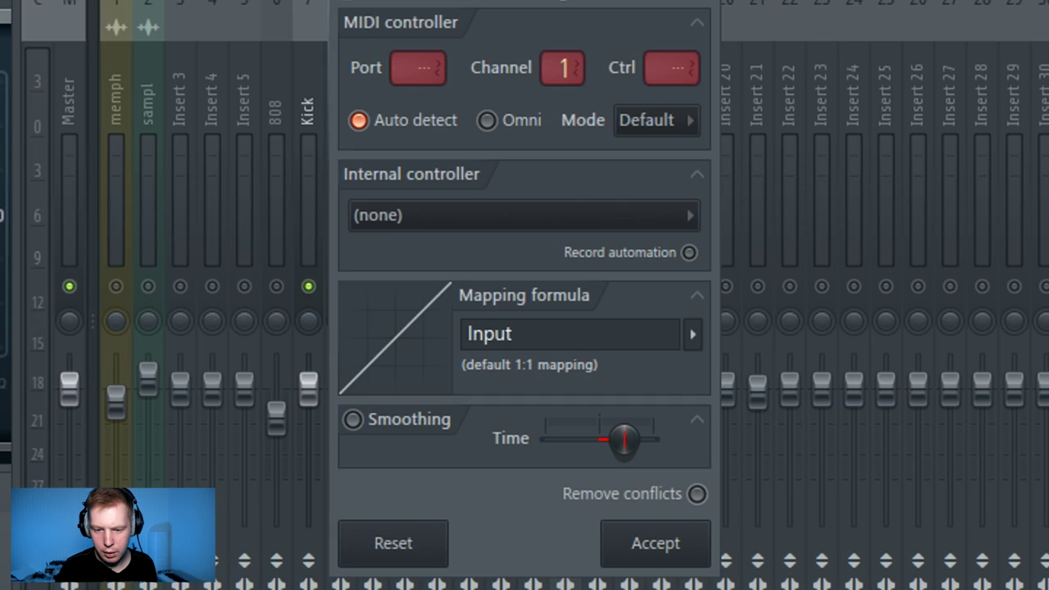
{"action": "left_click", "coordinate": [541, 217]}
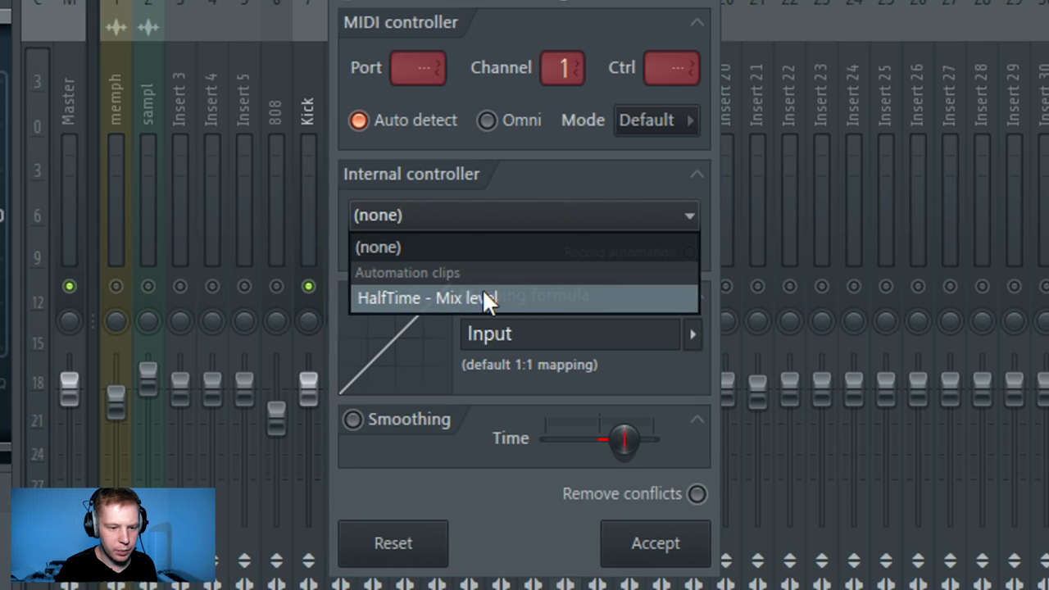
{"action": "left_click", "coordinate": [483, 296]}
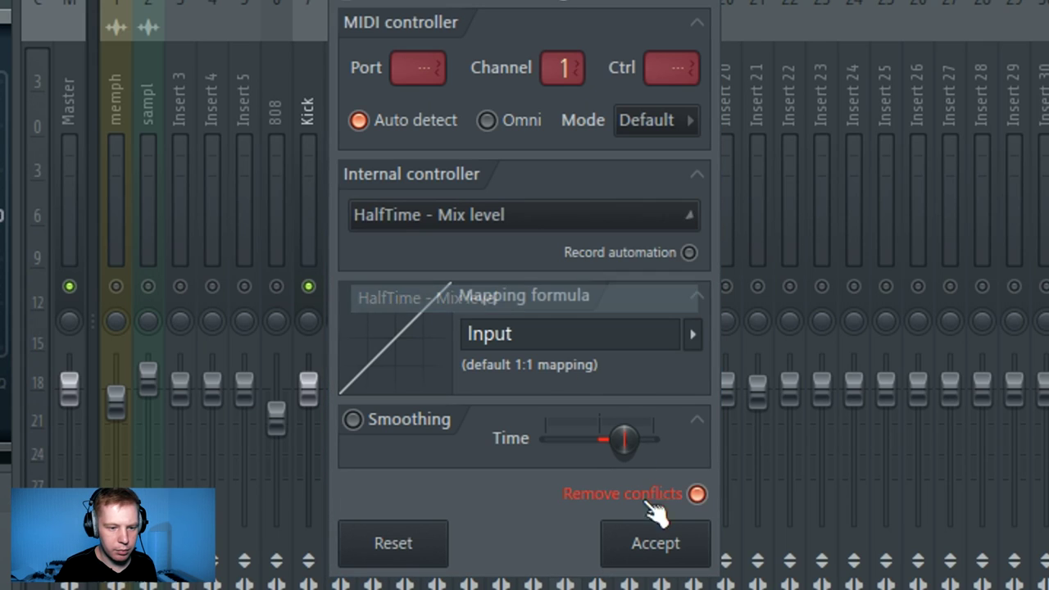
{"action": "left_click", "coordinate": [677, 551]}
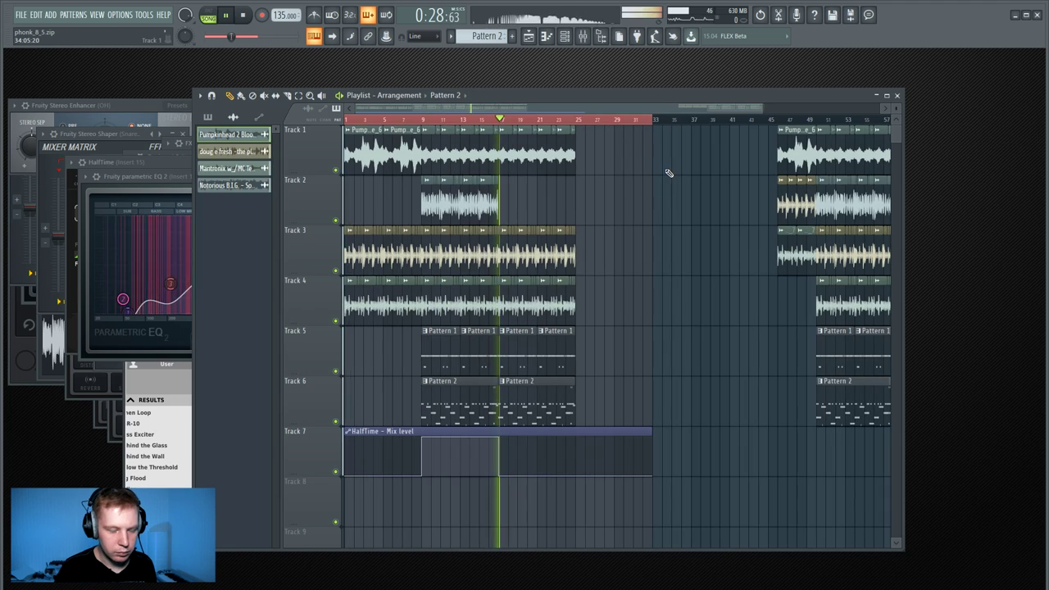
Stop playback, extend the arrangement's section to bar 33 and select the sampl track in the mixer
{"action": "left_click", "coordinate": [582, 36]}
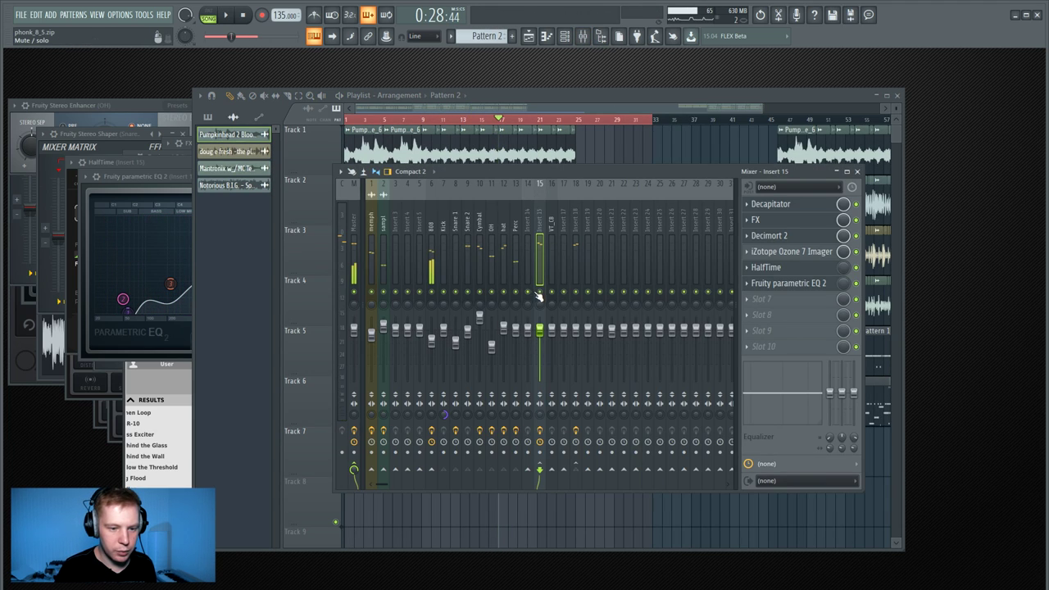
{"action": "key", "text": "space"}
{"action": "right_click", "coordinate": [621, 146]}
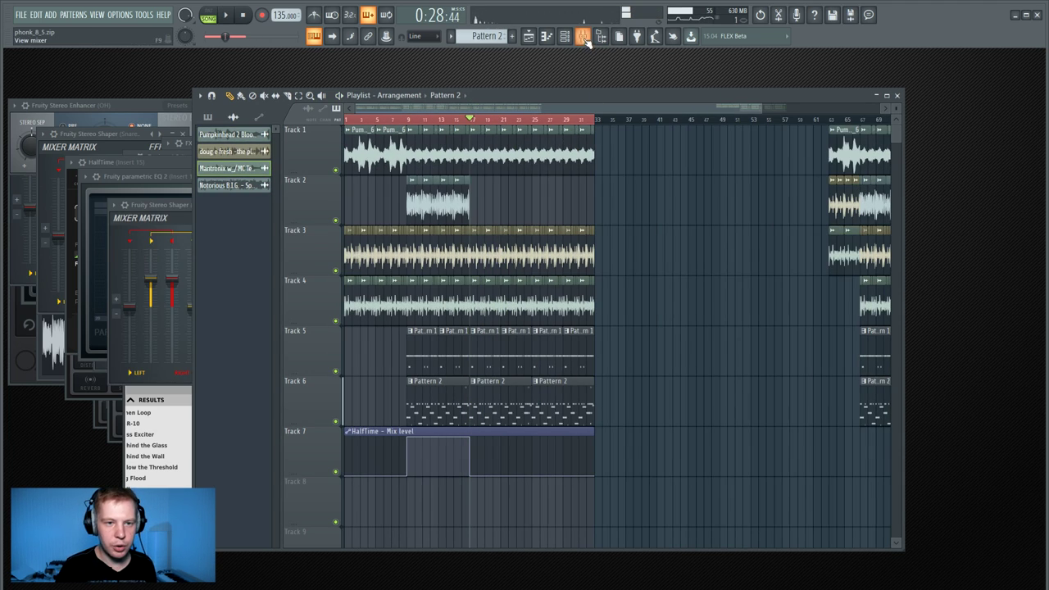
{"action": "key", "text": "F9"}
{"action": "left_click", "coordinate": [383, 263]}
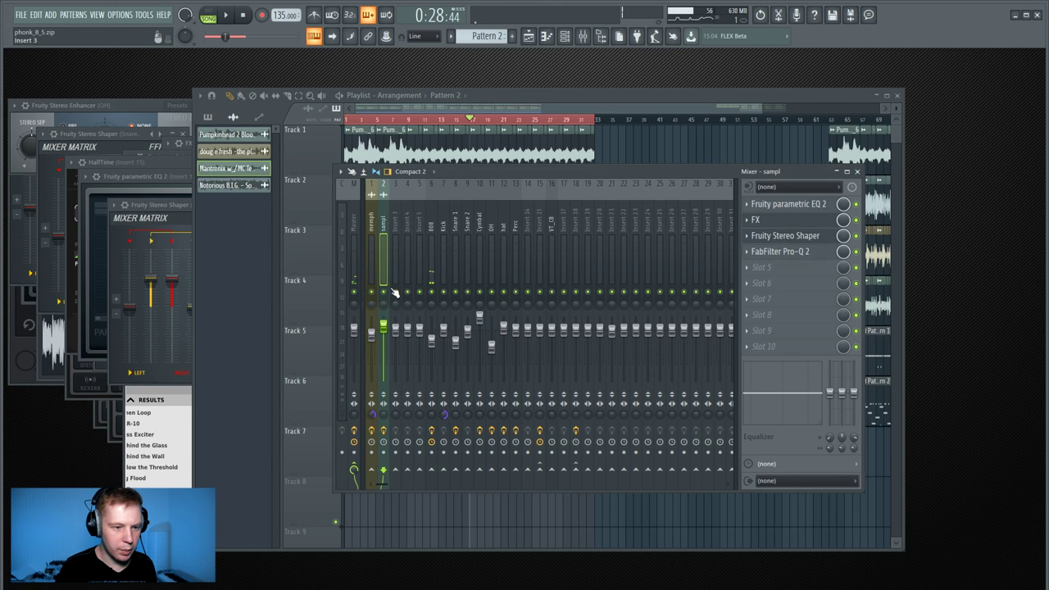
Add HalfTime to the sampl track with 2x mode and 100% mix, and create an automation clip for that mix
{"action": "key", "text": "F9"}
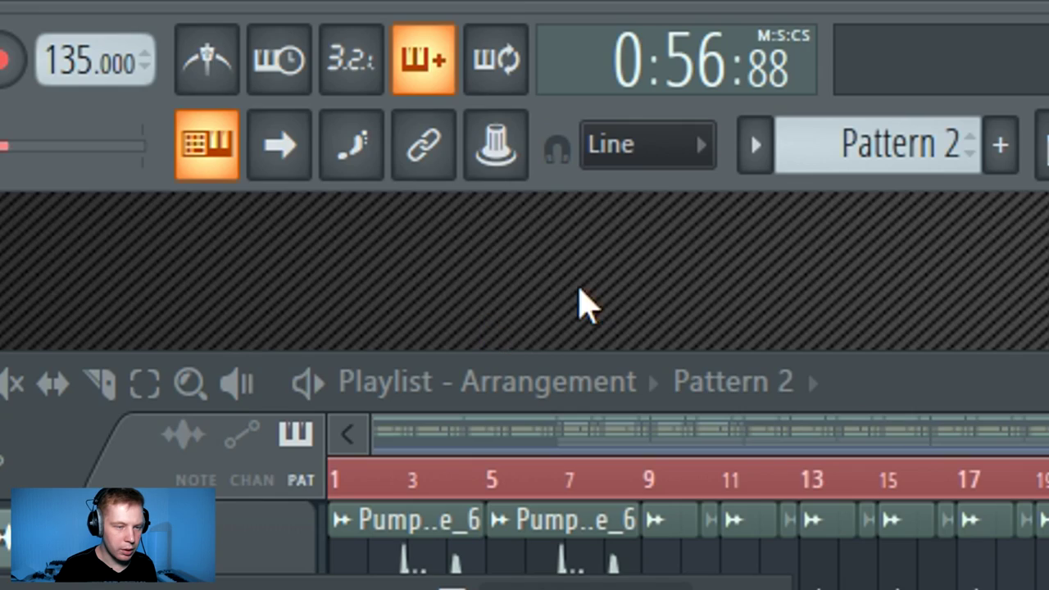
{"action": "left_click", "coordinate": [496, 148]}
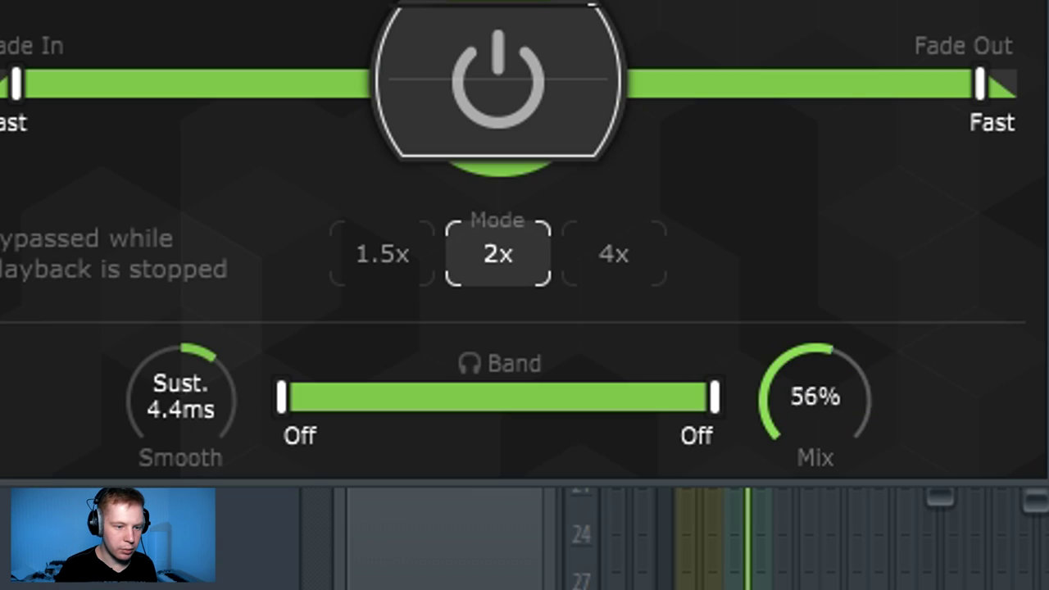
{"action": "left_click_drag", "start_coordinate": [811, 398], "coordinate": [780, 321]}
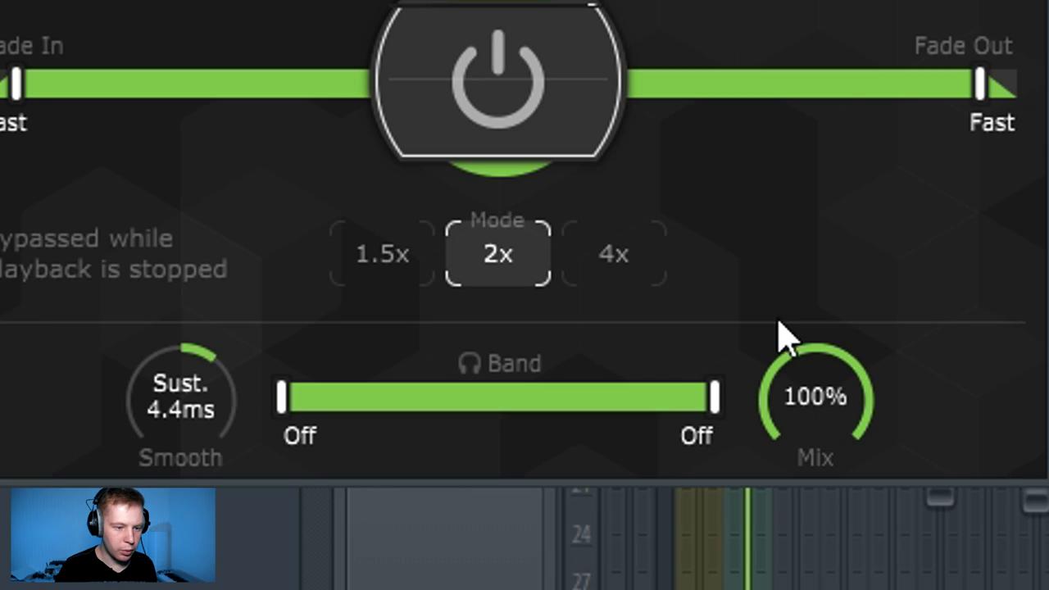
{"action": "right_click", "coordinate": [487, 144]}
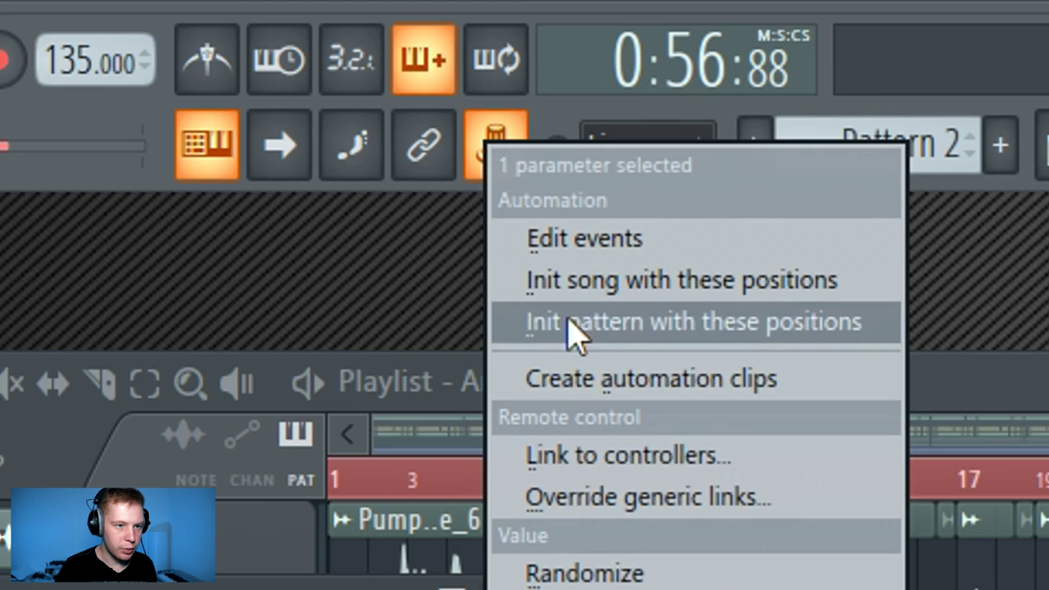
{"action": "left_click", "coordinate": [610, 379]}
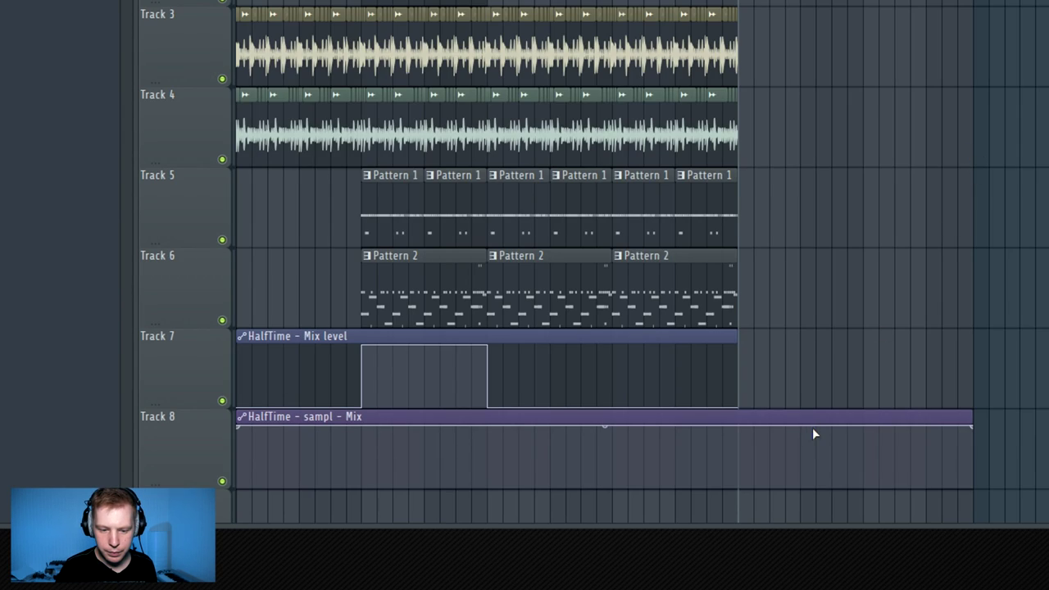
Shape the HalfTime - sampl - Mix clip to pulse on and off each bar from bar 33, and repeat that section up to bar 49
{"action": "scroll", "coordinate": [812, 429], "scroll_direction": "up", "scroll_amount": 4}
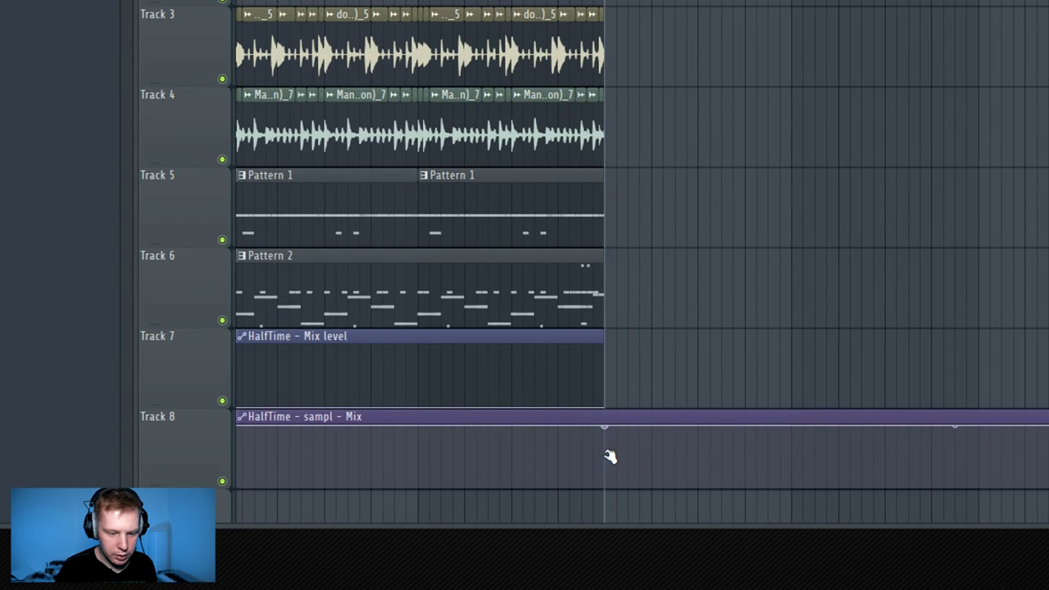
{"action": "right_click", "coordinate": [606, 453]}
{"action": "left_click_drag", "start_coordinate": [607, 424], "coordinate": [605, 495]}
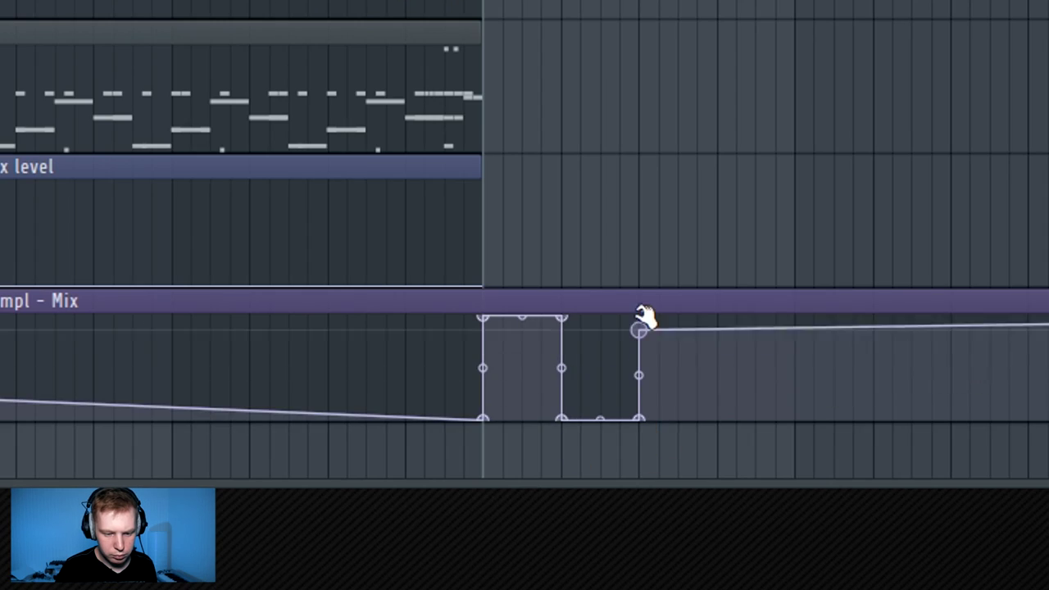
{"action": "left_click_drag", "start_coordinate": [644, 316], "coordinate": [796, 414]}
{"action": "scroll", "coordinate": [524, 369], "scroll_direction": "down", "scroll_amount": 4}
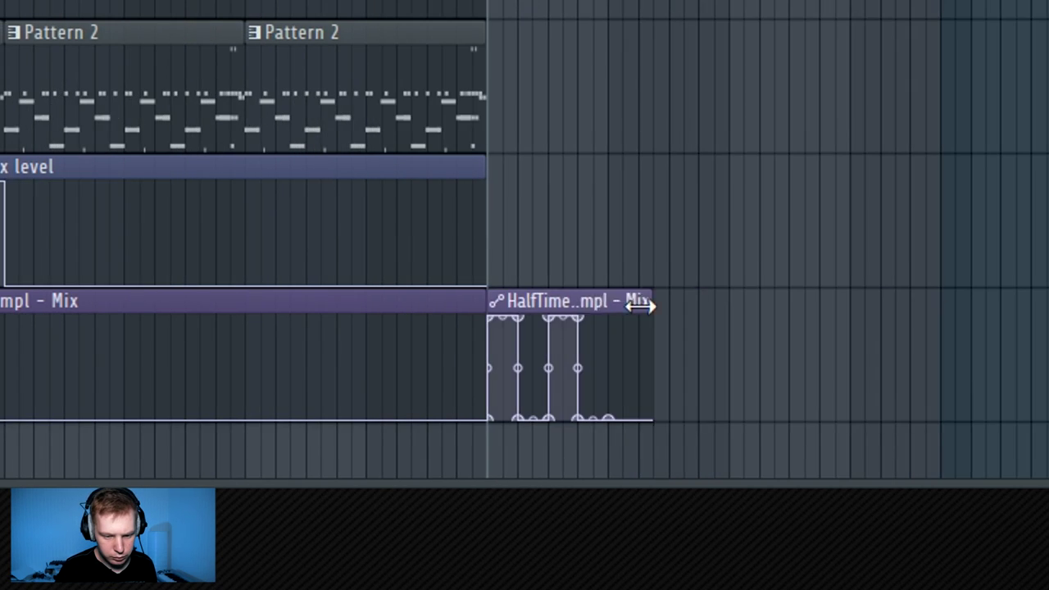
{"action": "left_click_drag", "start_coordinate": [645, 304], "coordinate": [615, 304]}
{"action": "left_click_drag", "start_coordinate": [604, 482], "coordinate": [645, 483]}
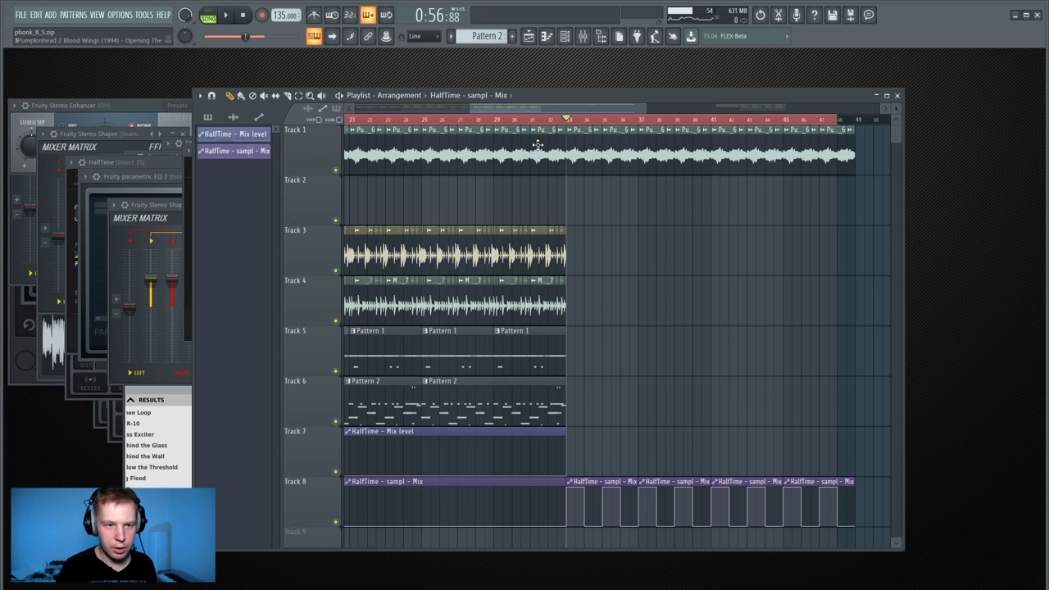
Open the VT_CB sampler in Pattern 3, set its time stretching mode to Stretch and raise its boost
{"action": "key", "text": "F4"}
{"action": "key", "text": "F6"}
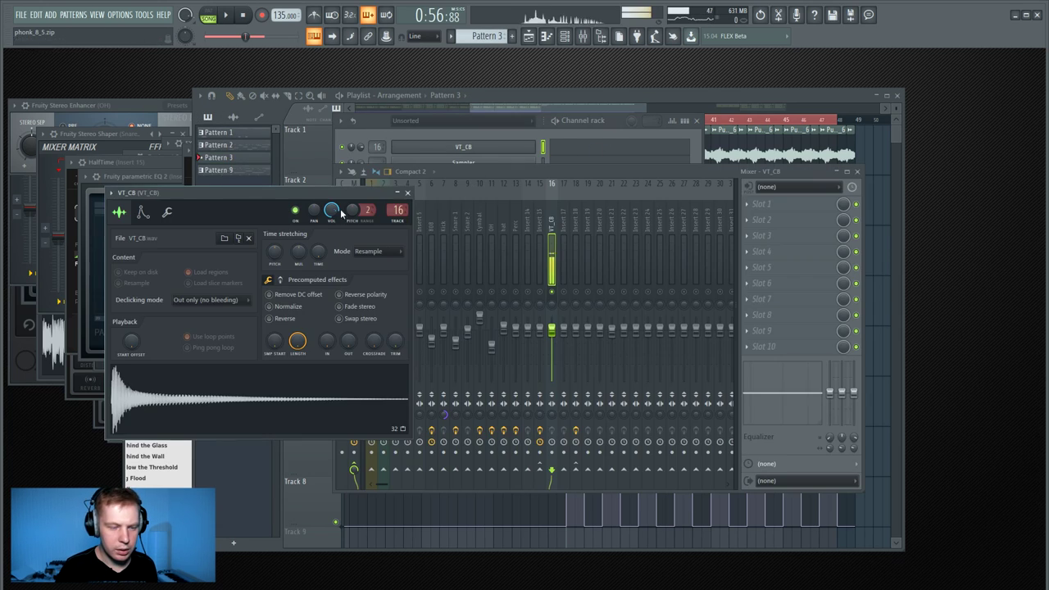
{"action": "left_click_drag", "start_coordinate": [330, 192], "coordinate": [474, 206]}
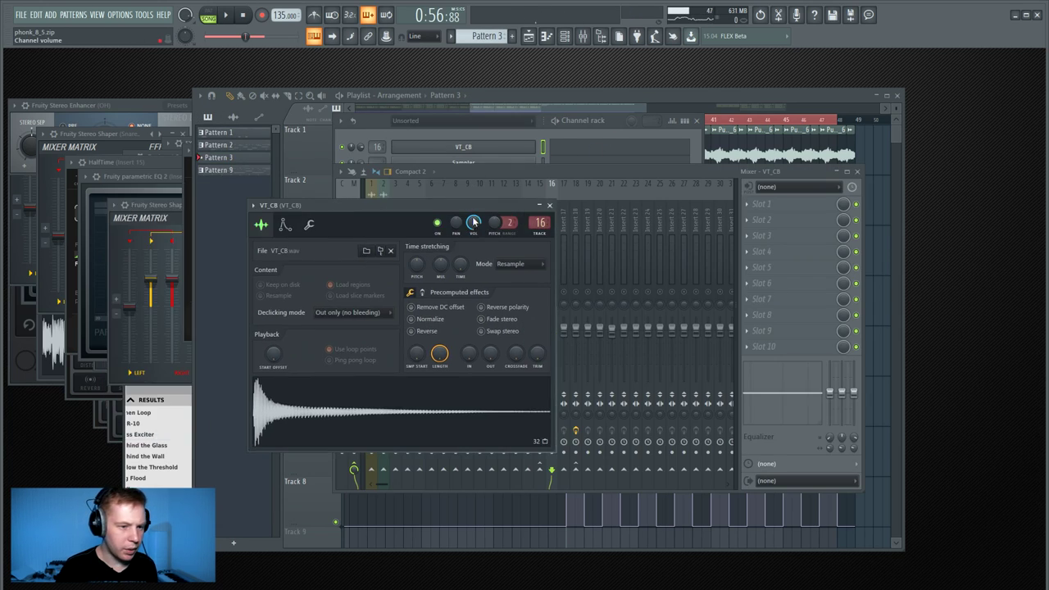
{"action": "left_click", "coordinate": [510, 264]}
{"action": "left_click", "coordinate": [506, 294]}
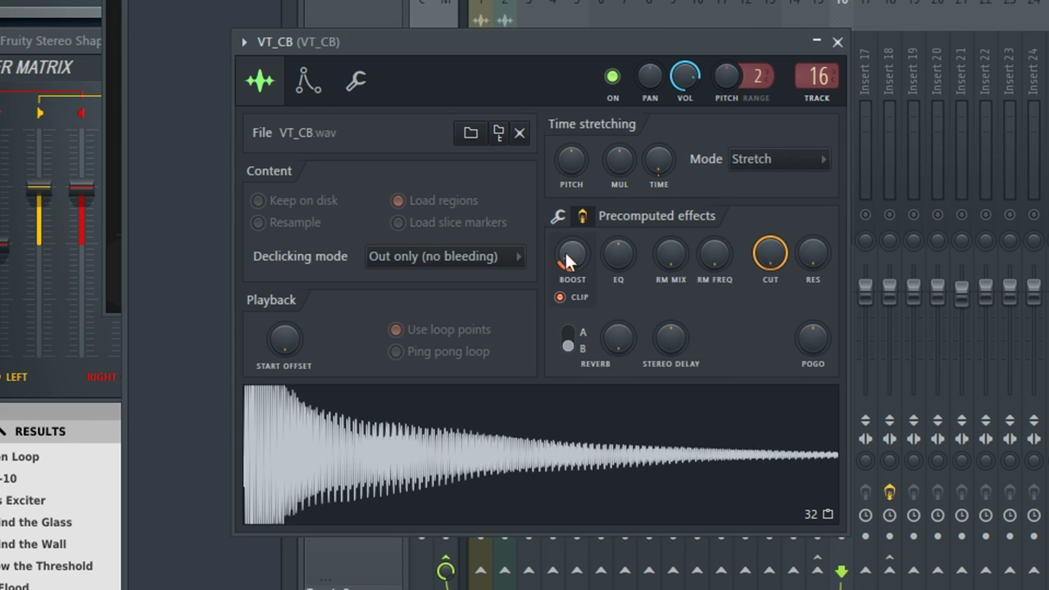
Load the Double Trouble preset in Fruity Flanger on the VT_CB track and high-pass the sound with Fruity Parametric EQ 2
{"action": "left_click", "coordinate": [721, 100]}
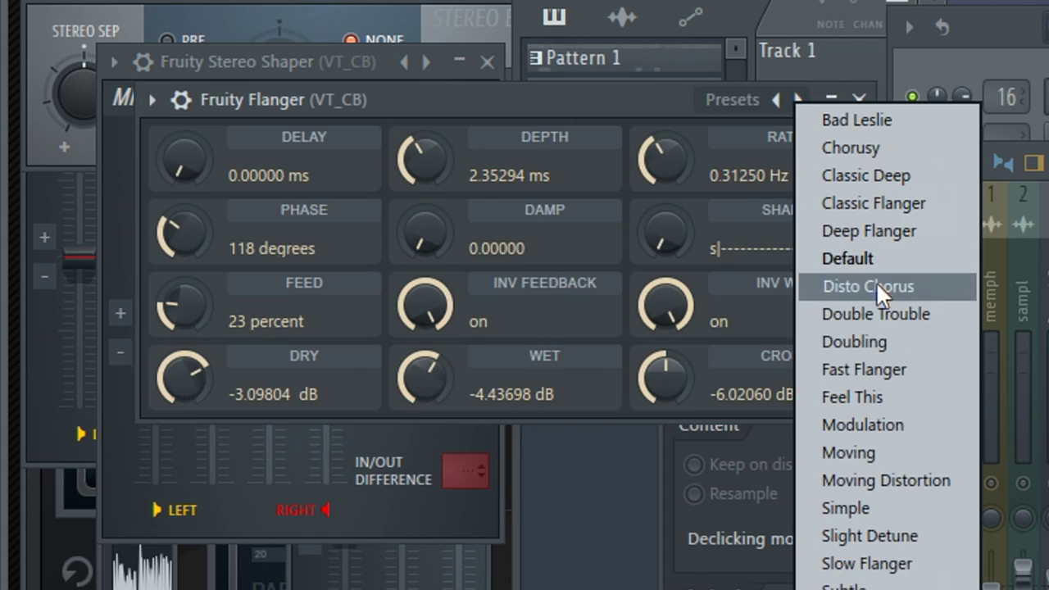
{"action": "left_click", "coordinate": [871, 312]}
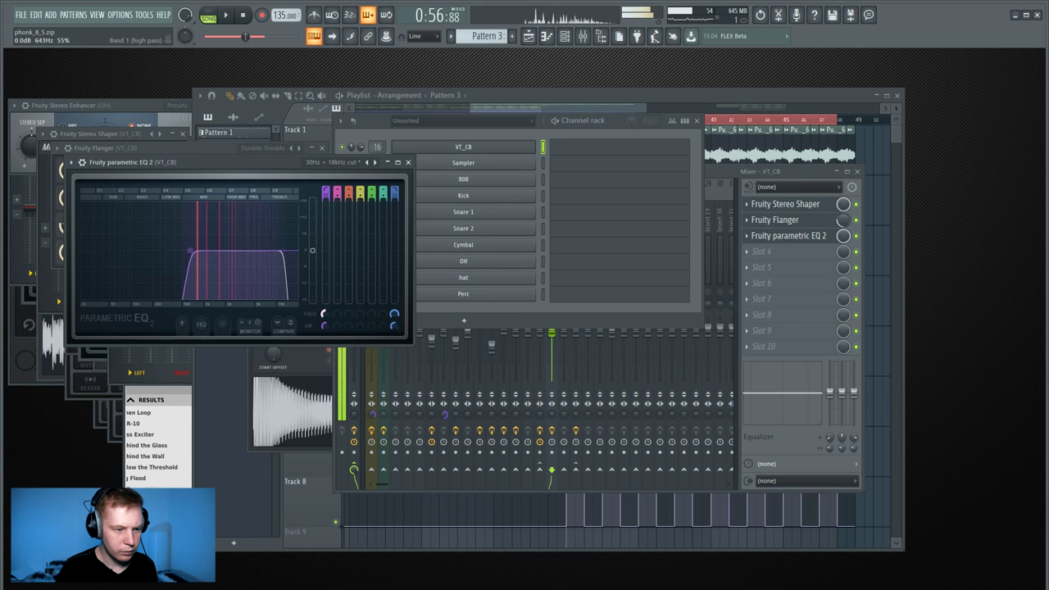
Use Pattern 2's Sampler melody as a guide in Pattern 3 and draw short VT_CB note pairs on D#4 and B3
{"action": "key", "text": "KP_Subtract"}
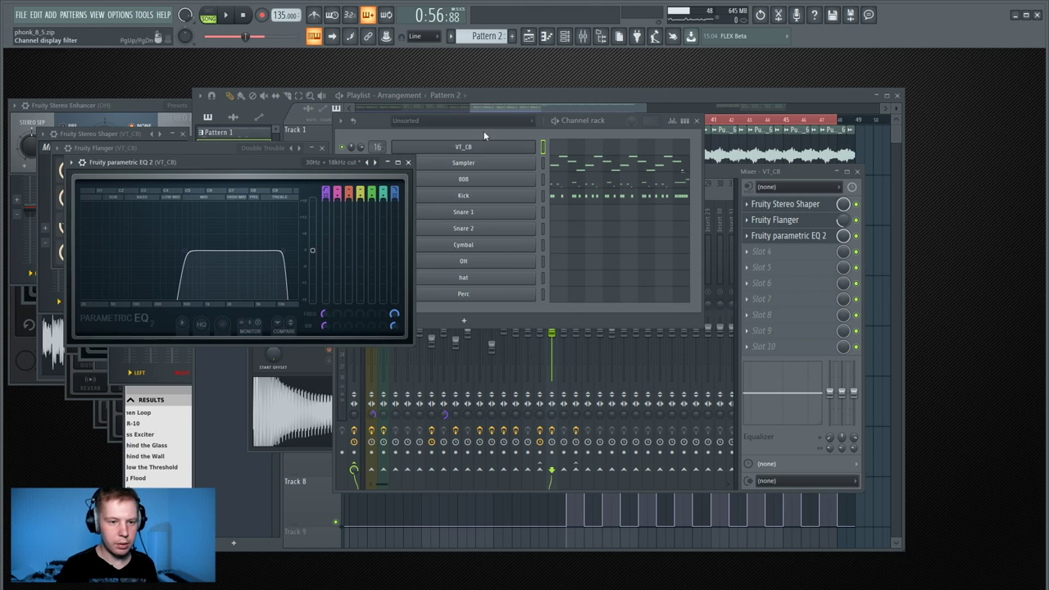
{"action": "left_click", "coordinate": [568, 164]}
{"action": "left_click", "coordinate": [573, 150]}
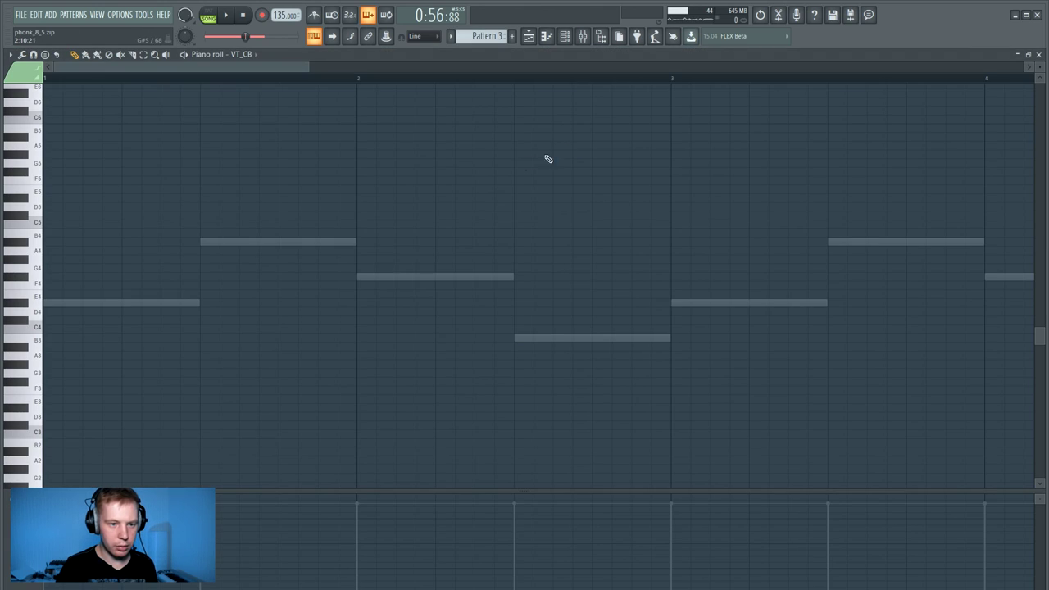
{"action": "key", "text": "space"}
{"action": "left_click", "coordinate": [377, 277]}
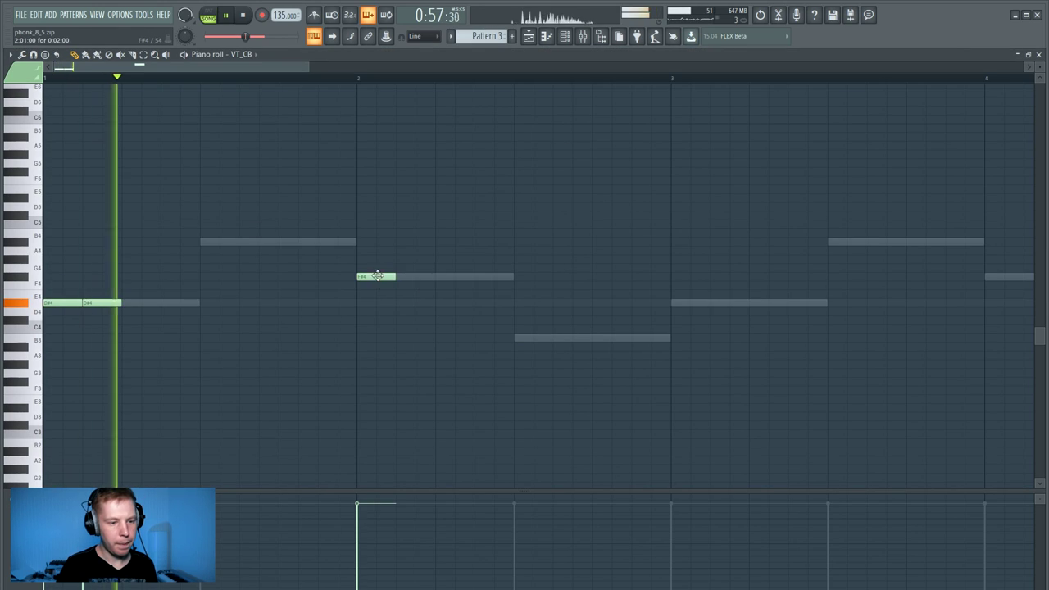
{"action": "right_click", "coordinate": [377, 276]}
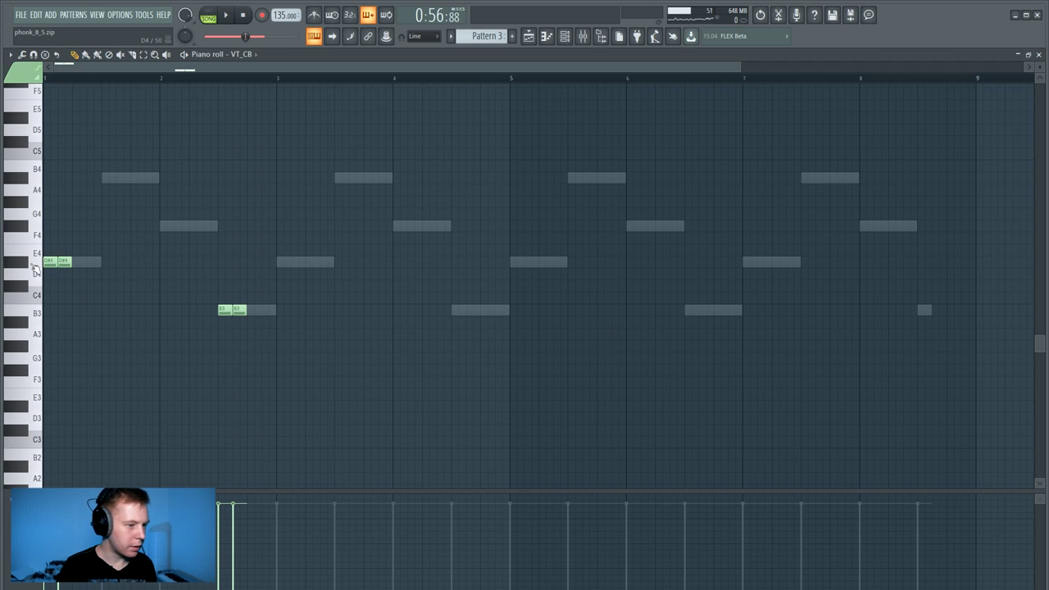
{"action": "scroll", "coordinate": [37, 270], "scroll_direction": "up", "scroll_amount": 8}
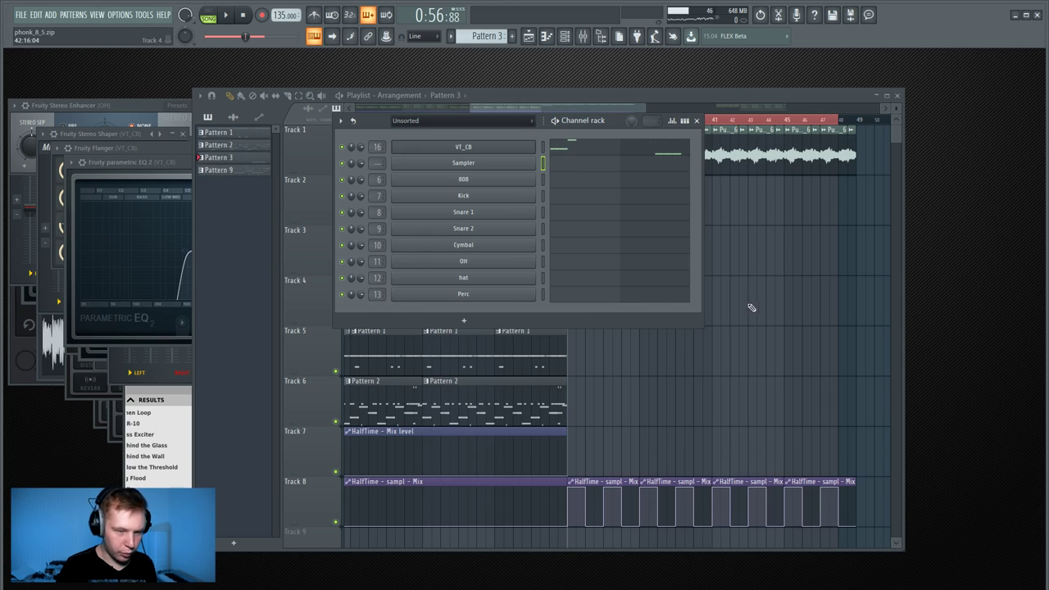
Place Pattern 3 on Track 2 from bar 33 and duplicate the clip along the section
{"action": "left_click", "coordinate": [752, 307]}
{"action": "key", "text": "space"}
{"action": "left_click_drag", "start_coordinate": [599, 208], "coordinate": [612, 208]}
{"action": "left_click_drag", "start_coordinate": [700, 203], "coordinate": [658, 211]}
{"action": "mouse_move", "coordinate": [740, 208]}
{"action": "left_mouse_down"}
{"action": "mouse_move", "coordinate": [581, 205]}
{"action": "mouse_move", "coordinate": [721, 208]}
{"action": "left_mouse_up"}
{"action": "key", "text": "ctrl+d"}
Lower the VT_CB track's level and add Fruity Delay 3 in slot 4 with HP feedback filtering, reduced cutoff and raised resonance
{"action": "left_click", "coordinate": [583, 36]}
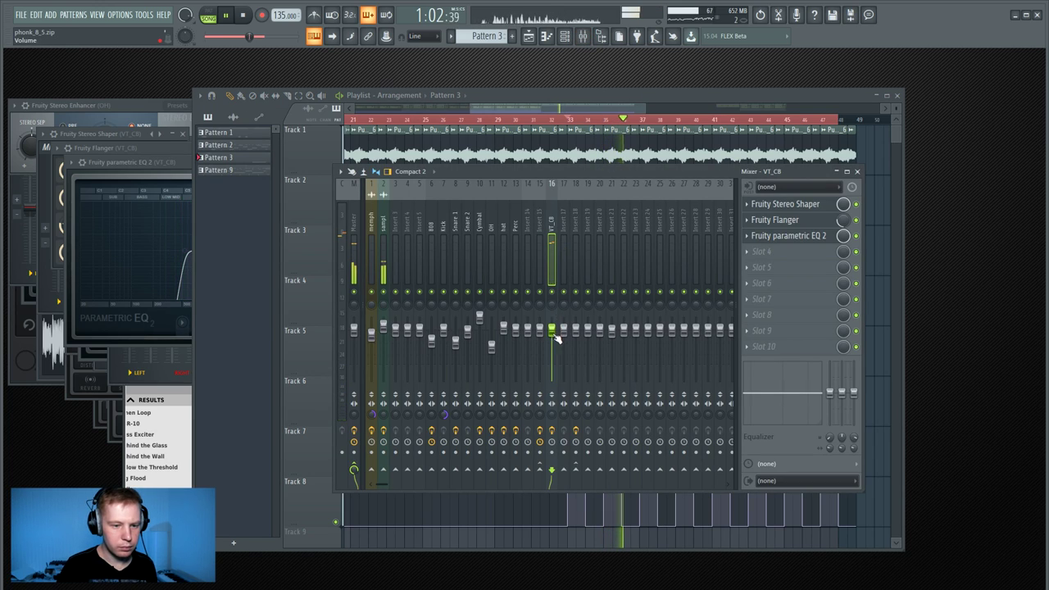
{"action": "left_click", "coordinate": [761, 249]}
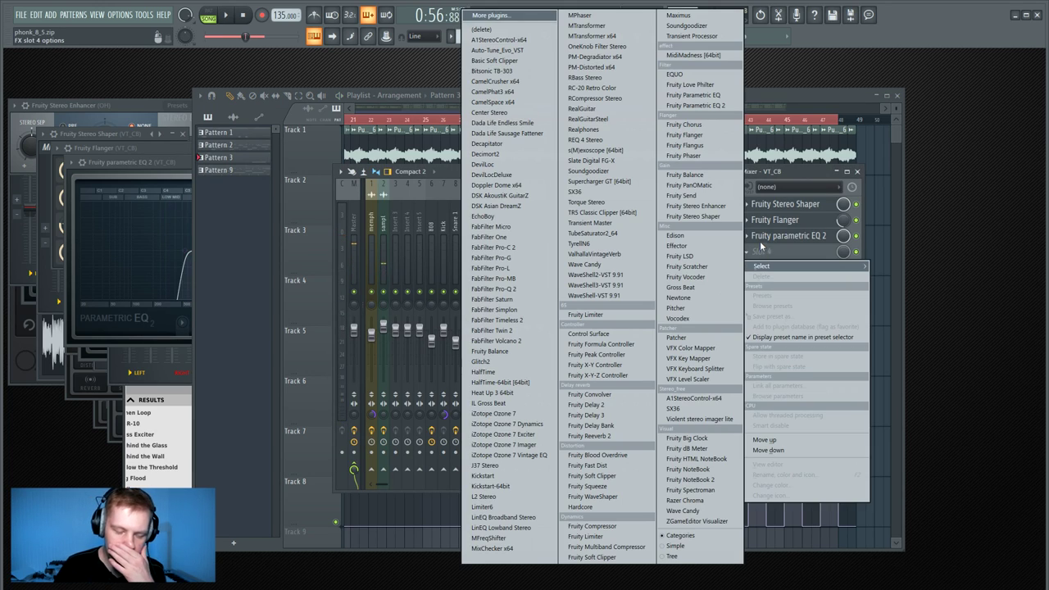
{"action": "left_click", "coordinate": [586, 415]}
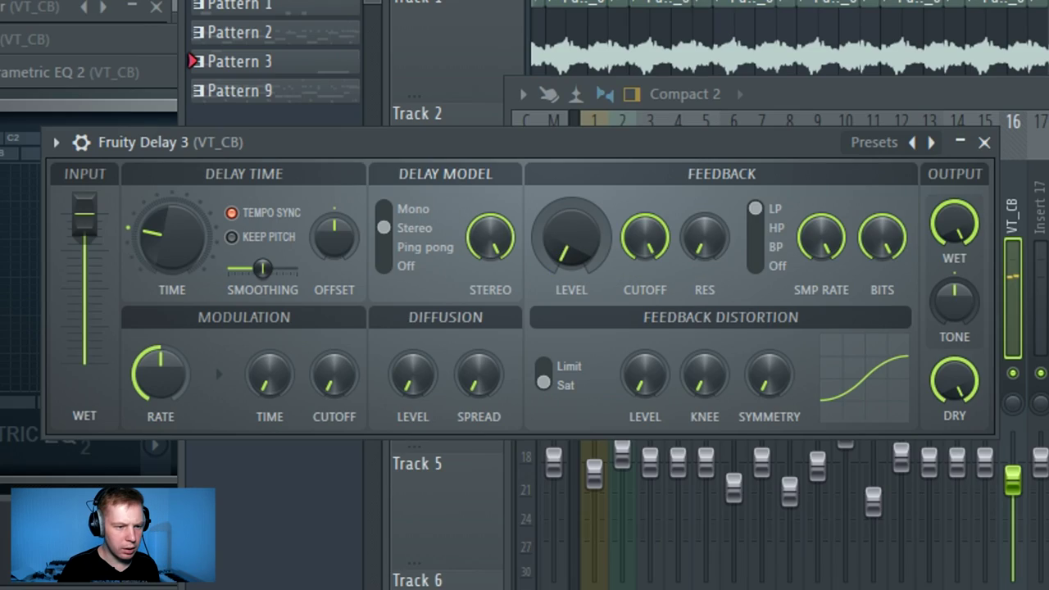
{"action": "left_click_drag", "start_coordinate": [645, 238], "coordinate": [645, 222]}
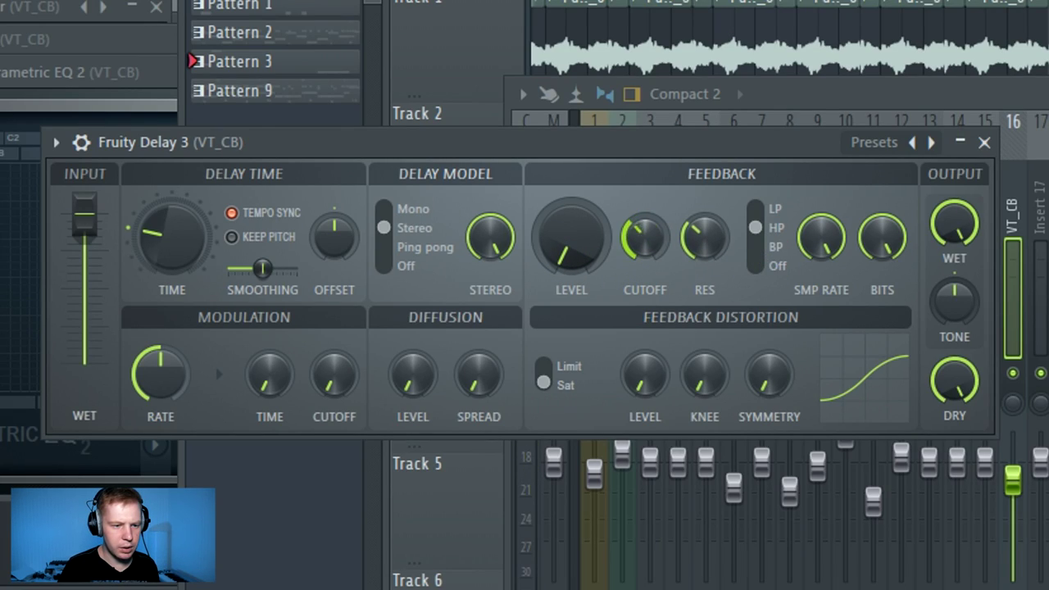
{"action": "left_click_drag", "start_coordinate": [703, 238], "coordinate": [704, 228]}
{"action": "key", "text": "space"}
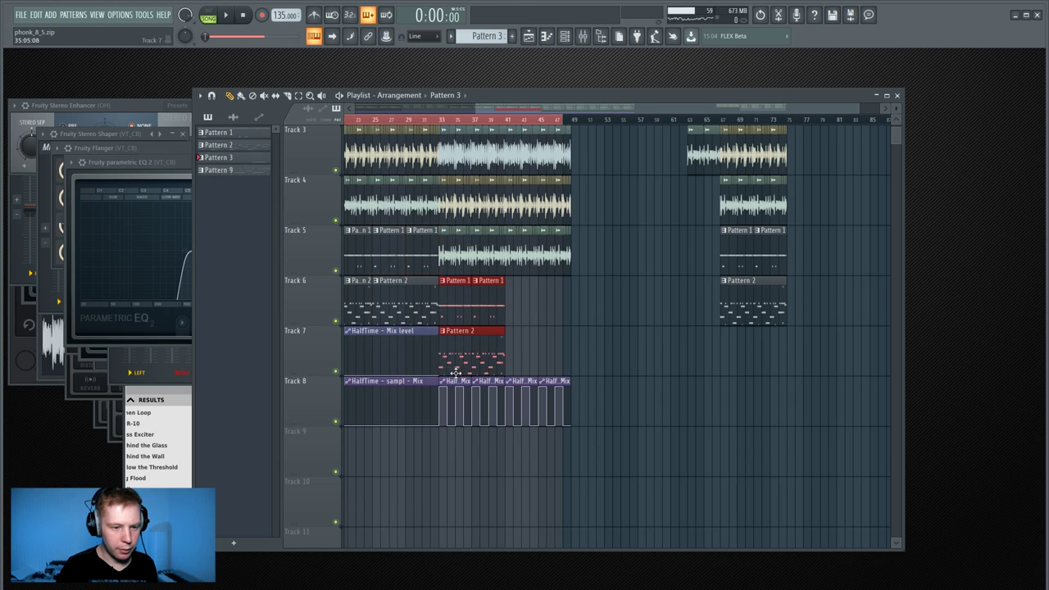
Duplicate the Pattern 1 and Pattern 2 clips to fill bars 41 to 49, and place a HalfTime - Mix level clip on Track 9
{"action": "left_click_drag", "start_coordinate": [455, 373], "coordinate": [484, 362]}
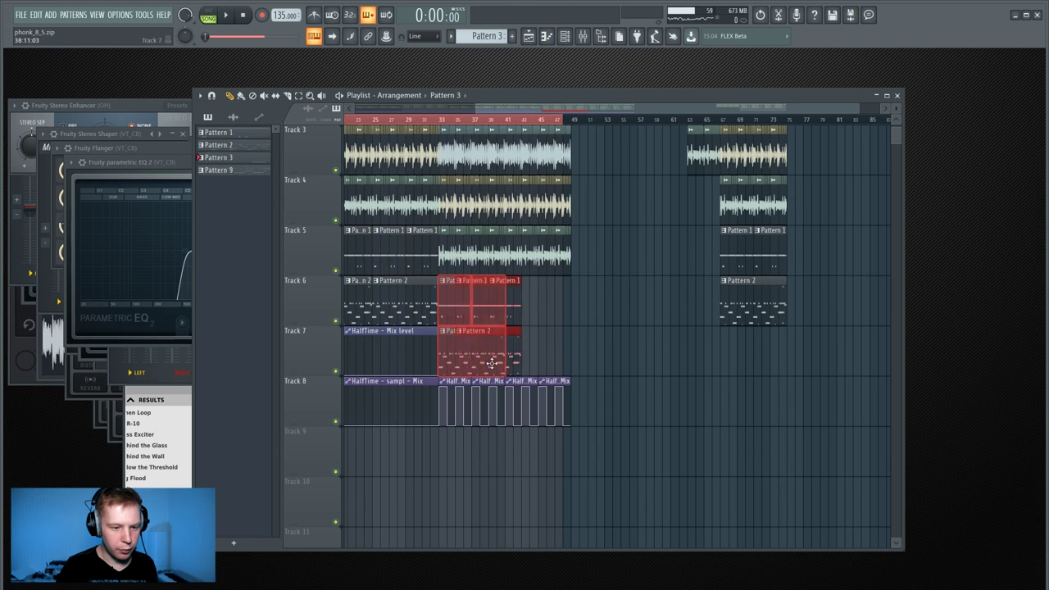
{"action": "right_click", "coordinate": [508, 449], "text": "ctrl"}
{"action": "left_click", "coordinate": [387, 370]}
{"action": "left_click", "coordinate": [519, 443]}
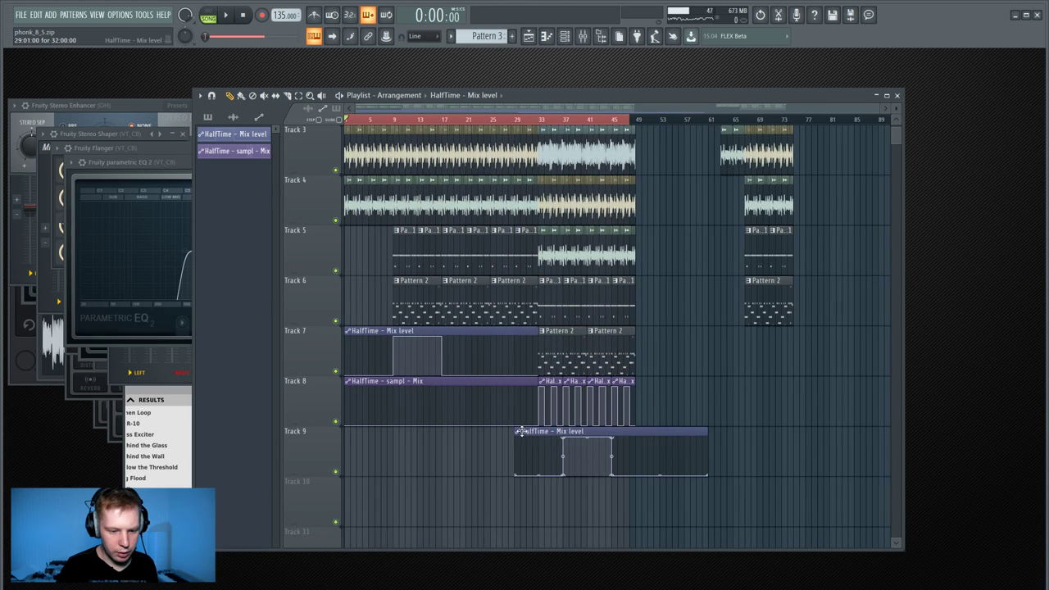
{"action": "left_click_drag", "start_coordinate": [515, 434], "coordinate": [495, 434]}
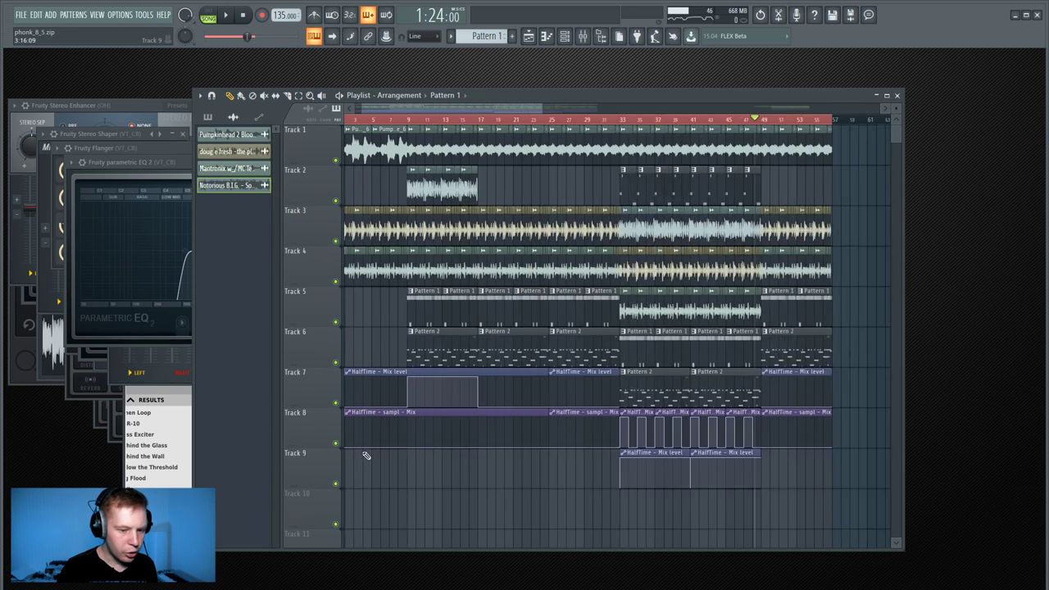
Raise the HalfTime - sampl - Mix automation over the first eight bars and play the arrangement
{"action": "scroll", "coordinate": [363, 451], "scroll_direction": "up", "scroll_amount": 3}
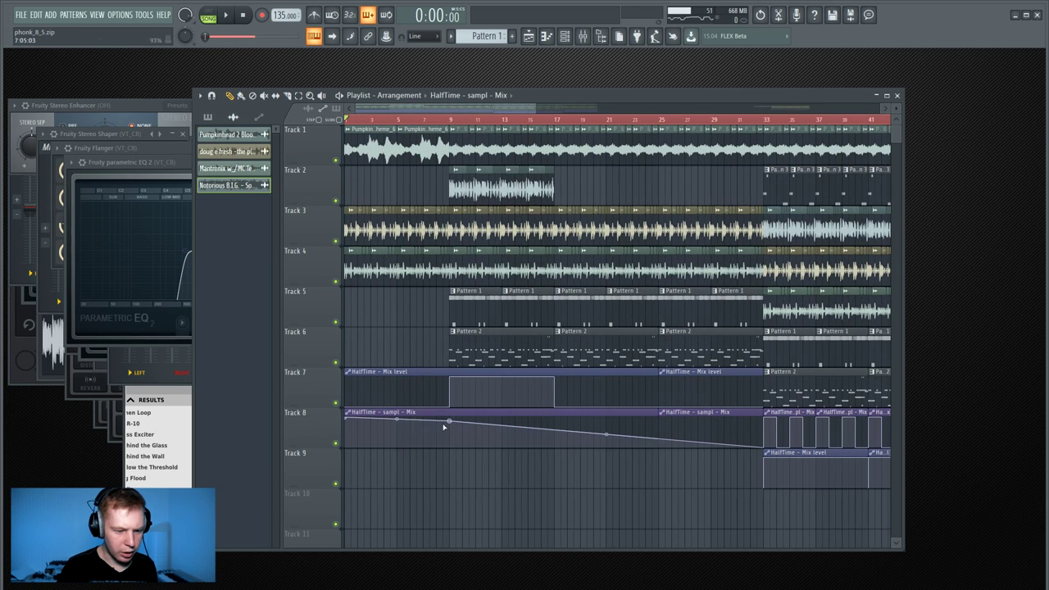
{"action": "key", "text": "space"}
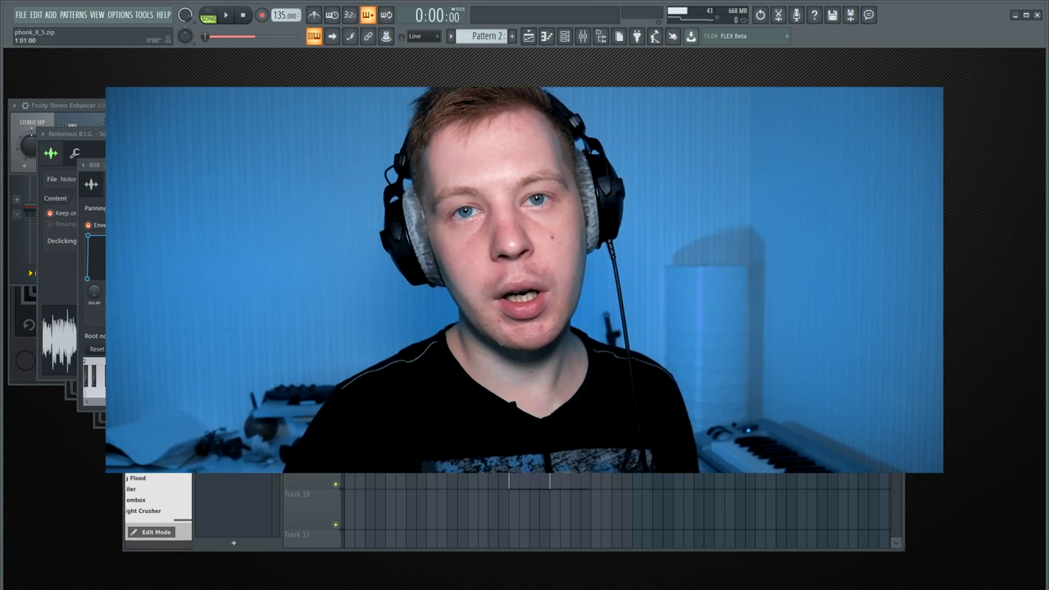